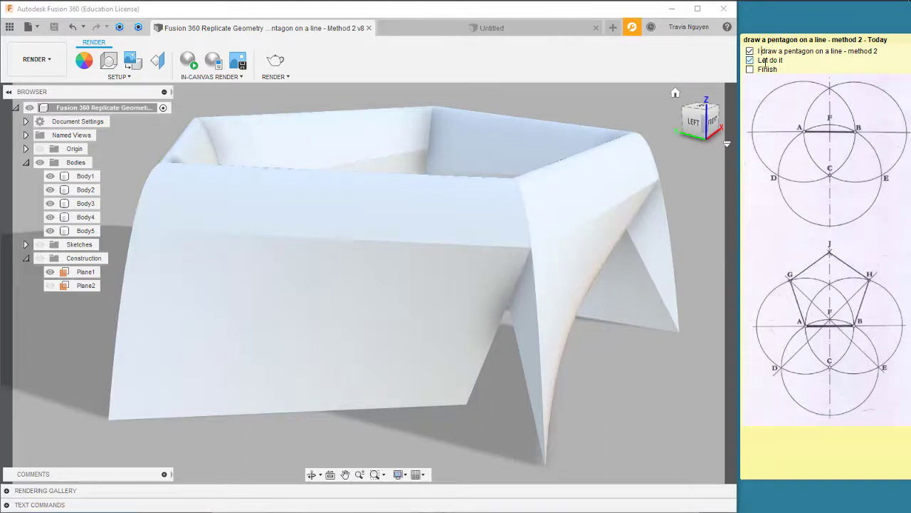
Leave the rendered pavilion and bring up the blank Untitled design.
left_click(534, 30)
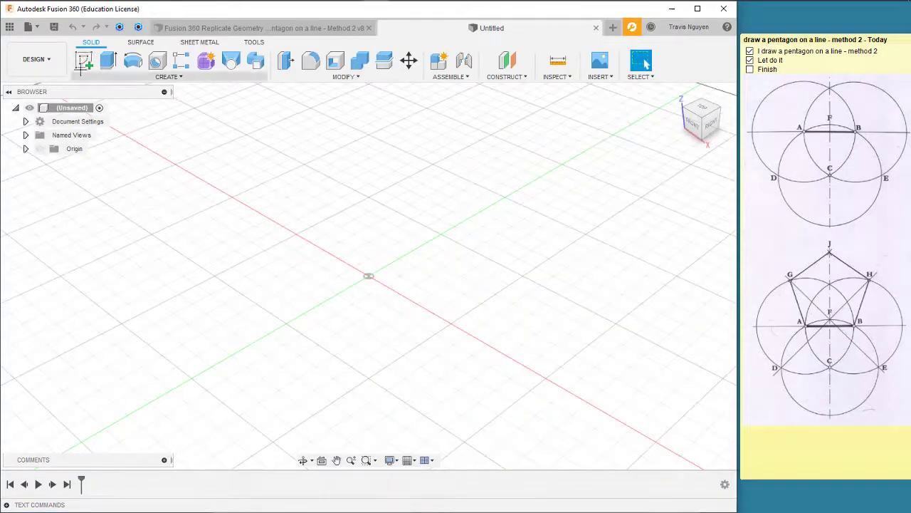
Sketch on the XY plane a 100 mm horizontal line starting at the origin.
left_click(84, 59)
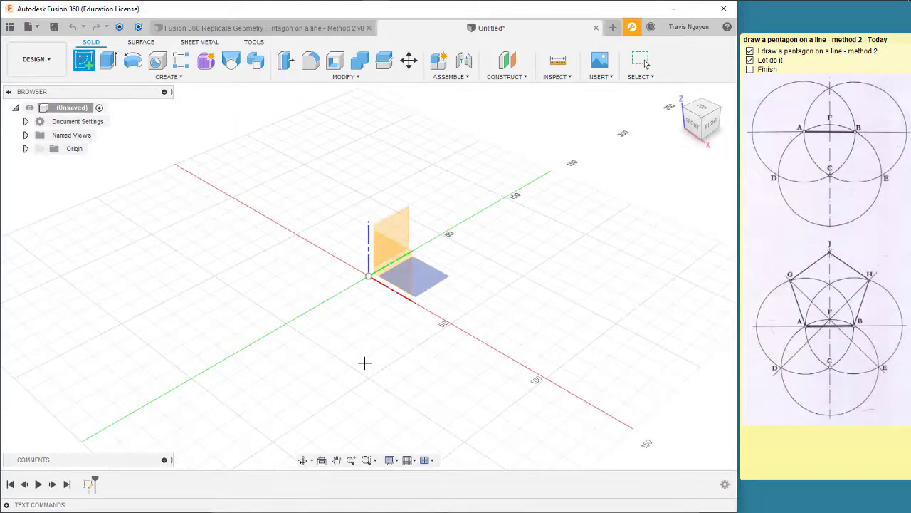
left_click(425, 281)
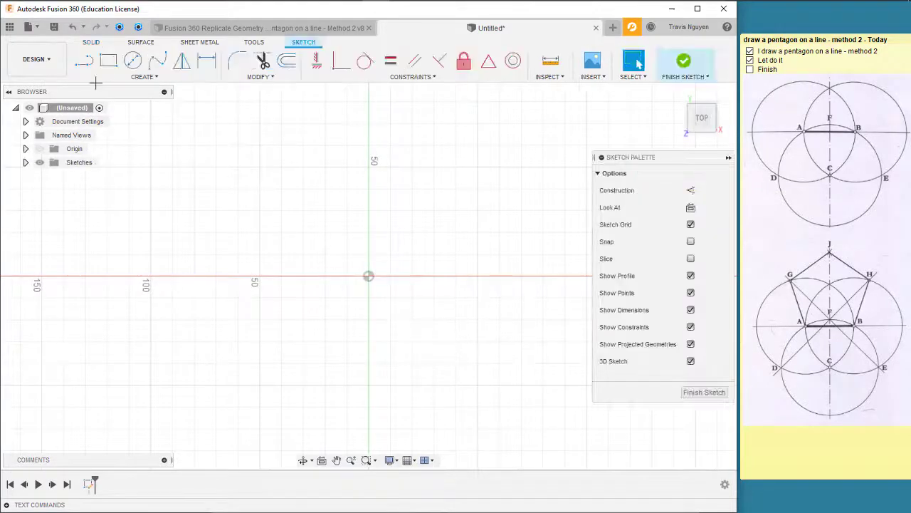
scroll(413, 384, "down", 2)
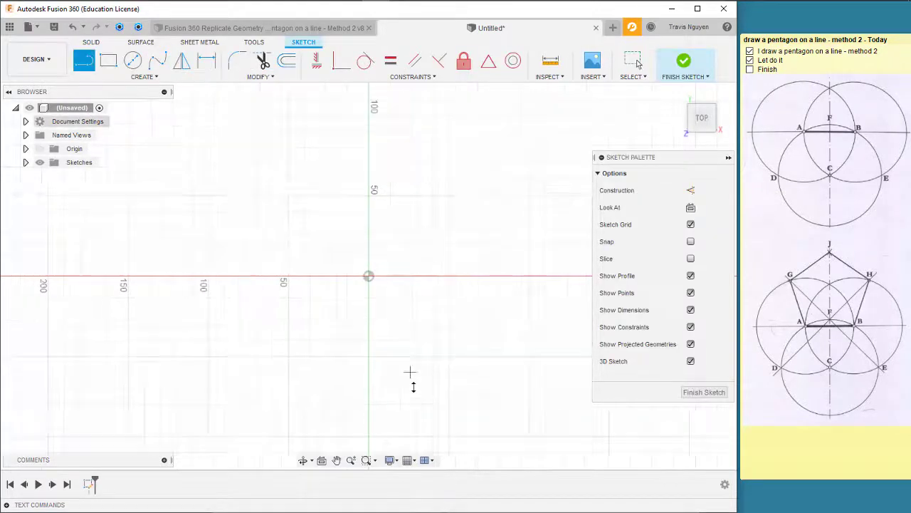
left_click(369, 277)
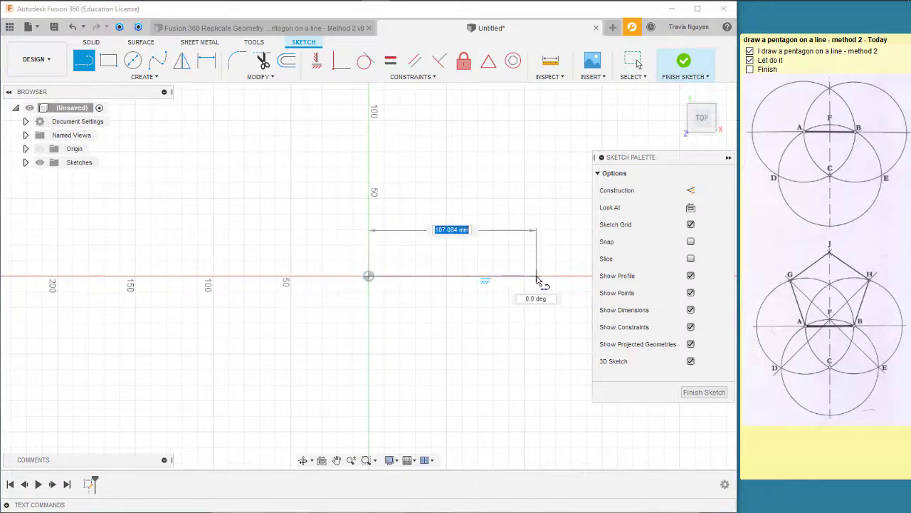
type("100")
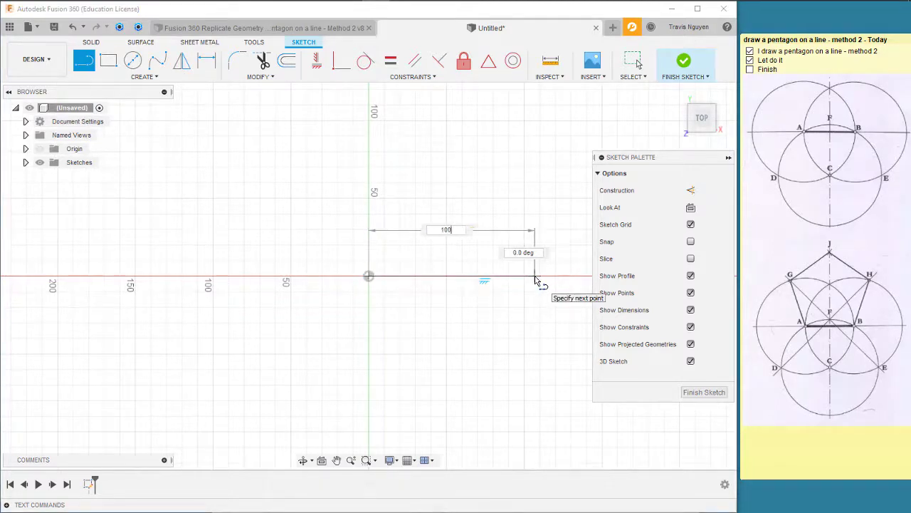
key("Return")
key("Escape")
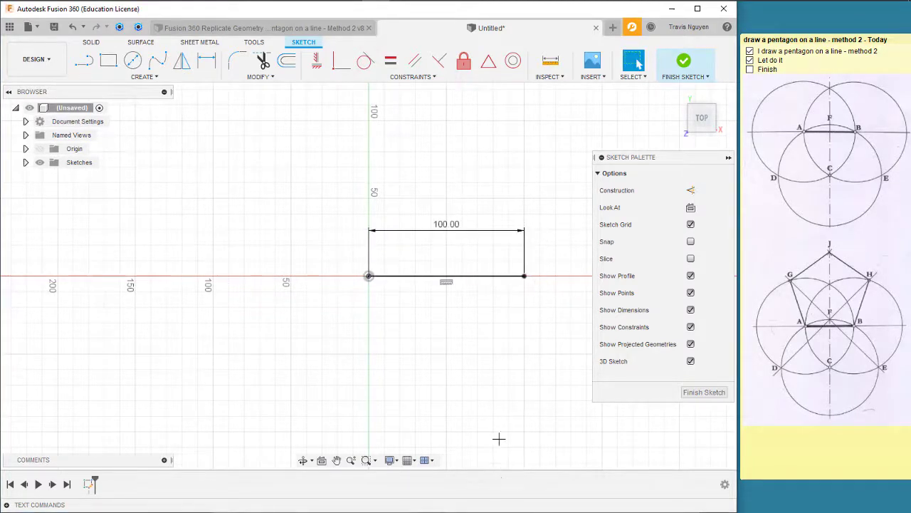
middle_click_drag(498, 438, 421, 443)
Draw two construction circles centred on each end of the line, each passing through the other end.
key("c")
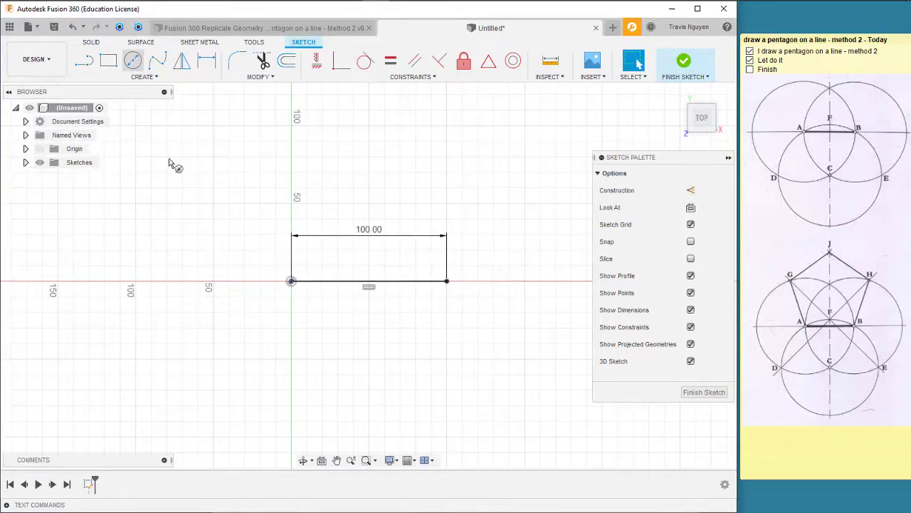
left_click(677, 242)
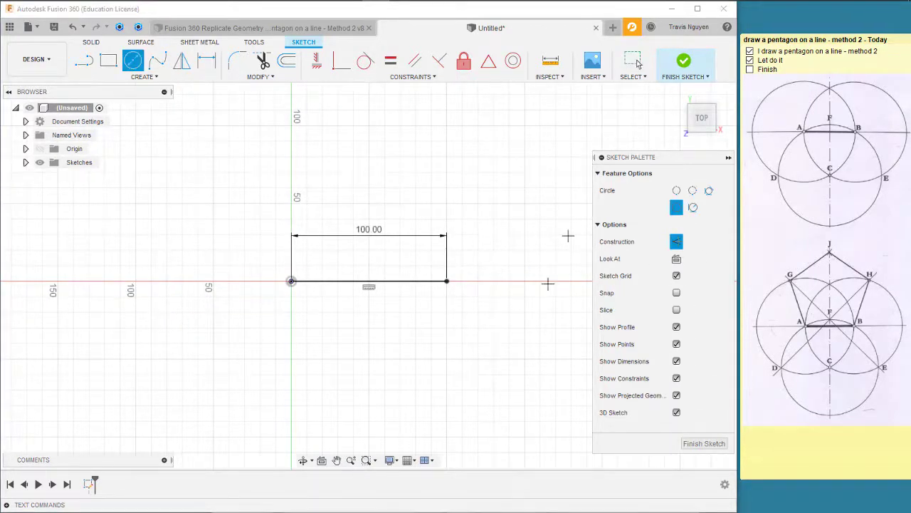
left_click(291, 281)
left_click(447, 282)
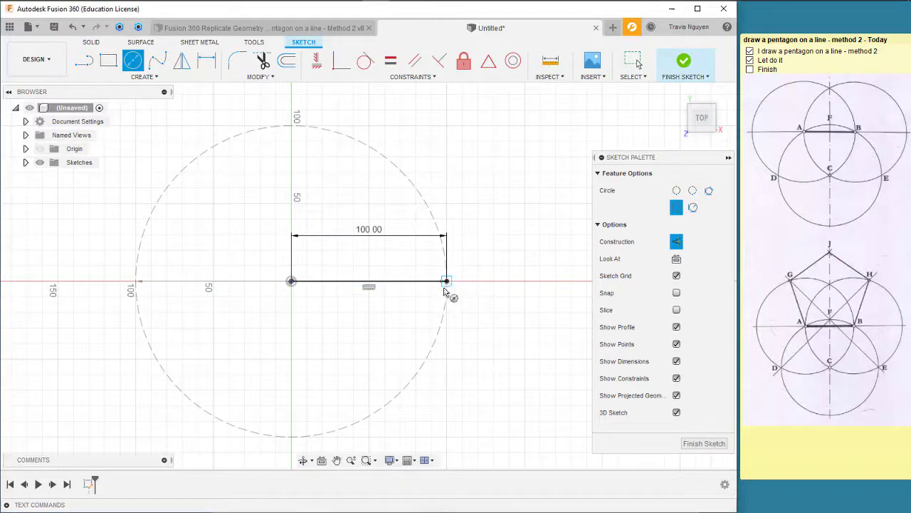
left_click(447, 281)
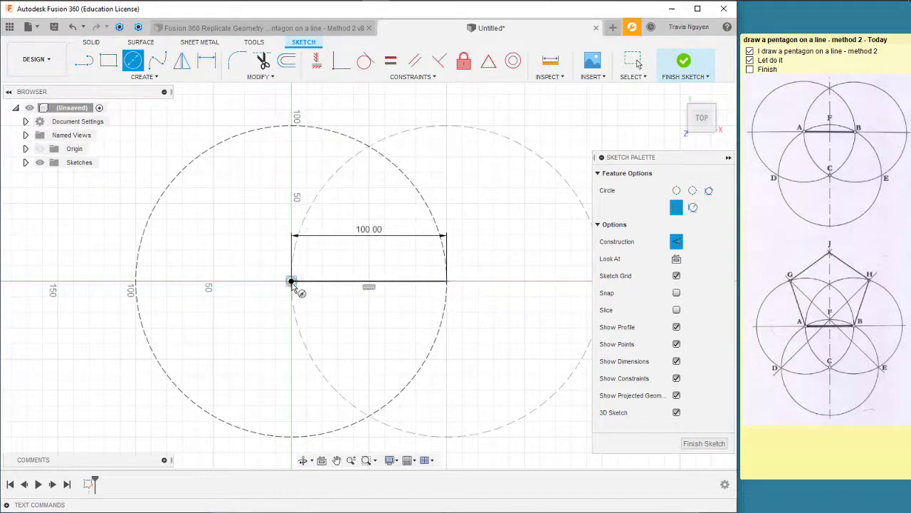
left_click(291, 280)
middle_click_drag(448, 317, 429, 309)
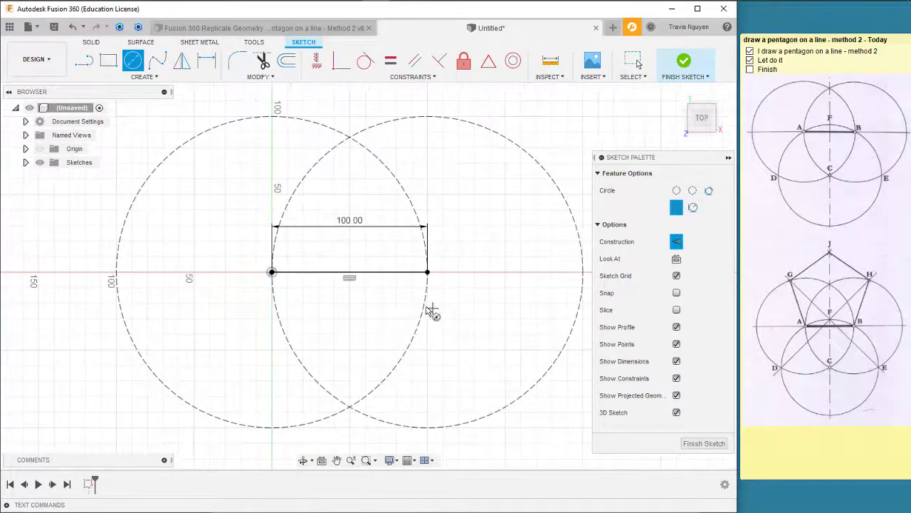
Draw a vertical construction line joining the circles' top and bottom intersections.
left_click(83, 61)
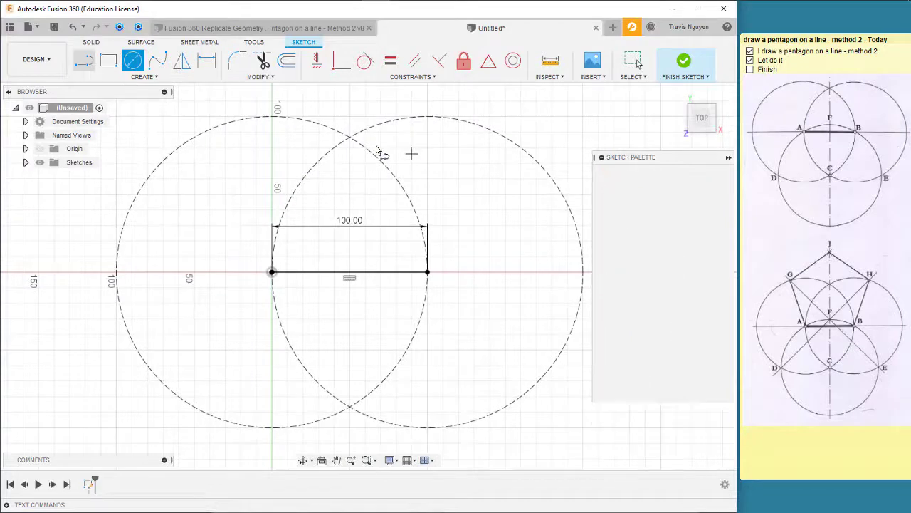
left_click(350, 136)
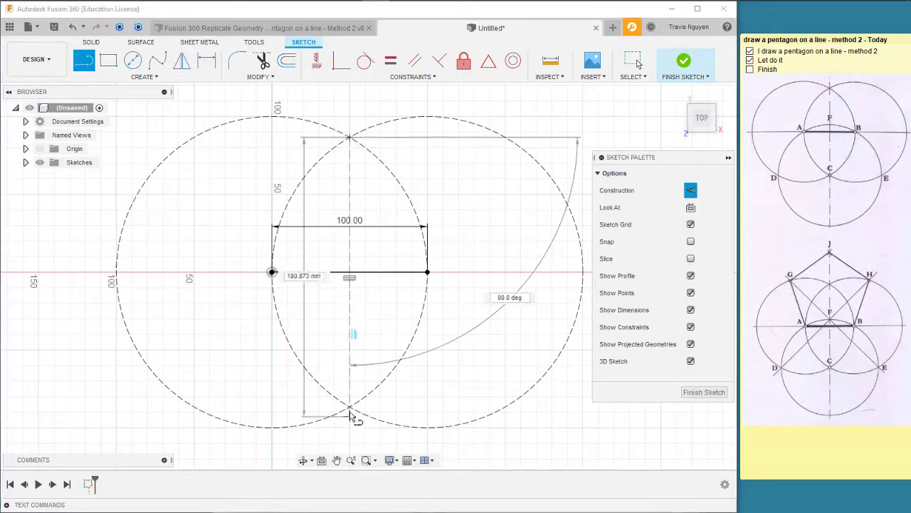
double_click(350, 406)
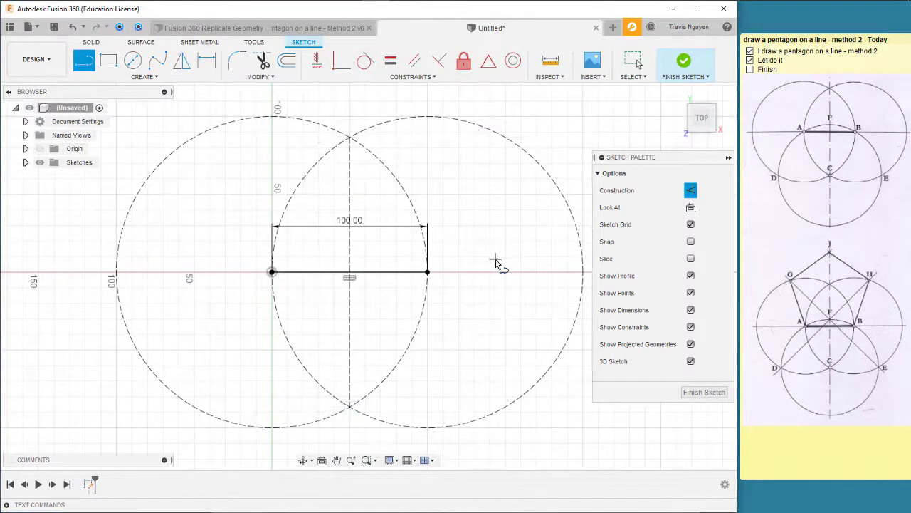
key("Escape")
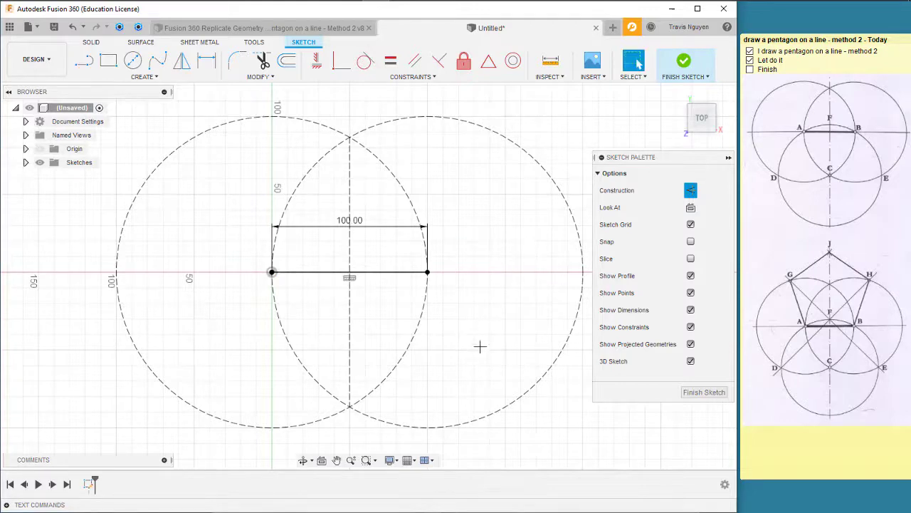
middle_click_drag(480, 347, 455, 289)
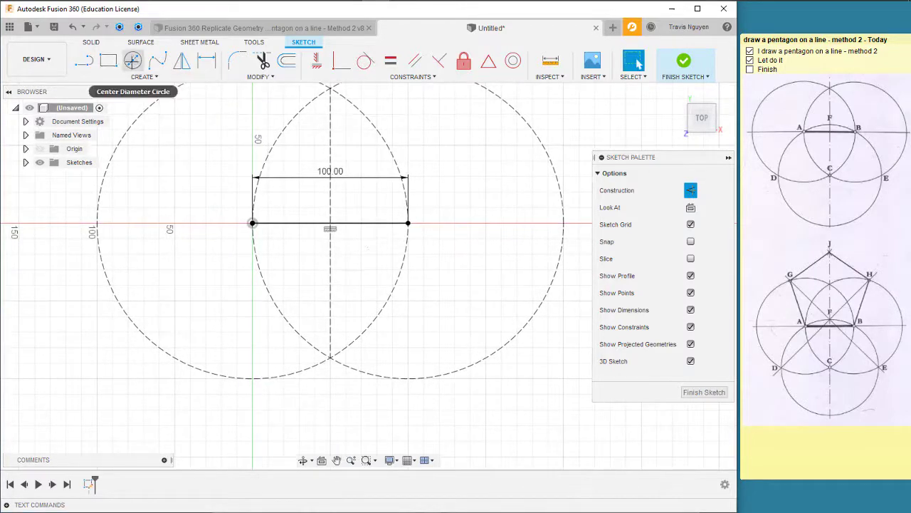
Draw a 200 mm diameter construction circle centred on the lower intersection C.
left_click(132, 61)
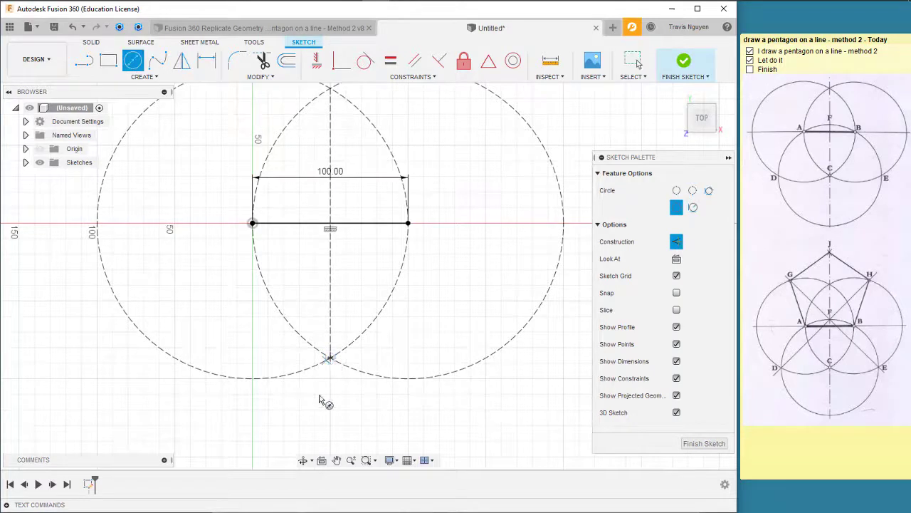
left_click(329, 356)
type("2")
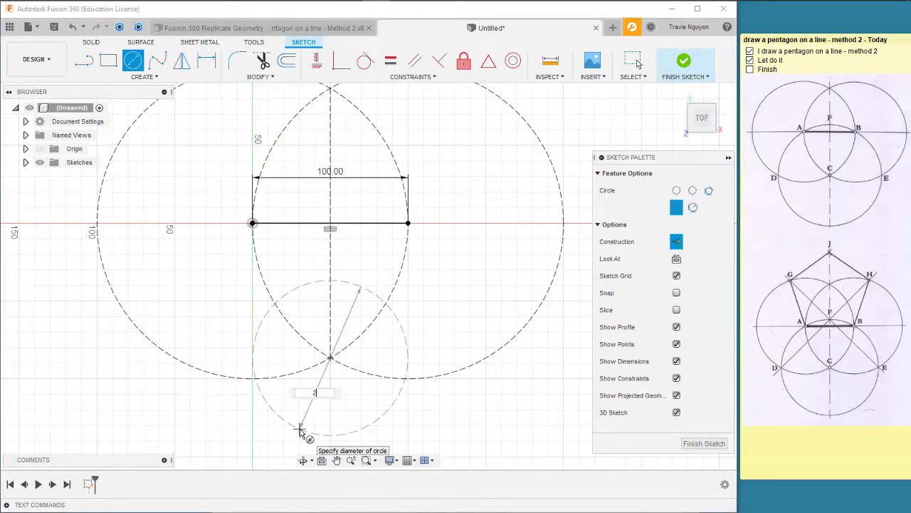
type("0")
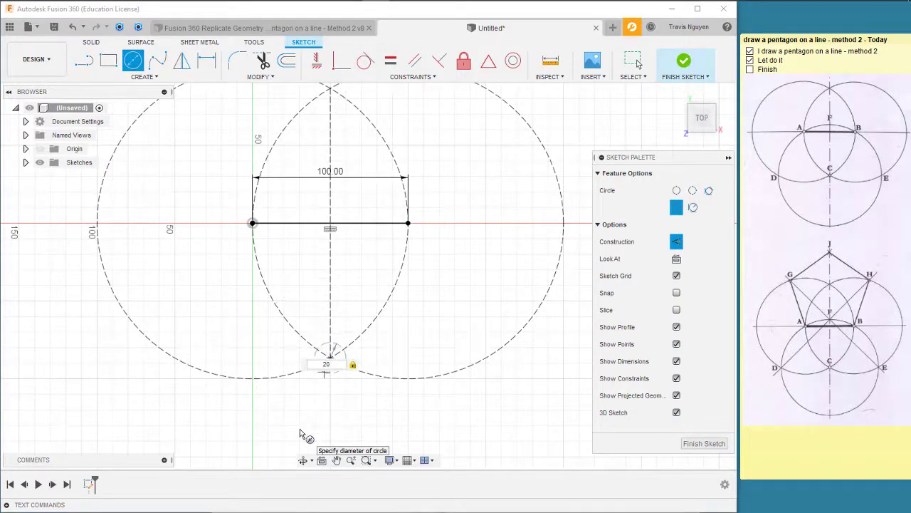
key("BackSpace")
key("BackSpace")
type("1")
type("00")
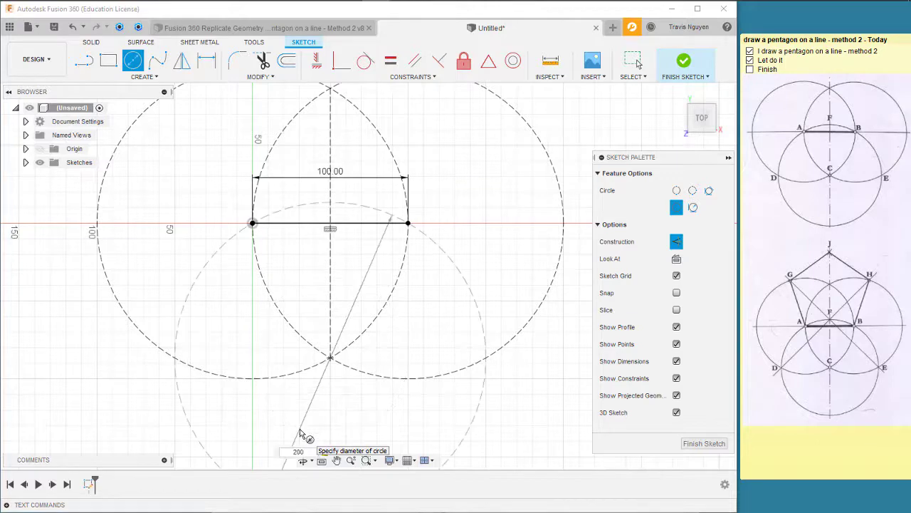
key("Return")
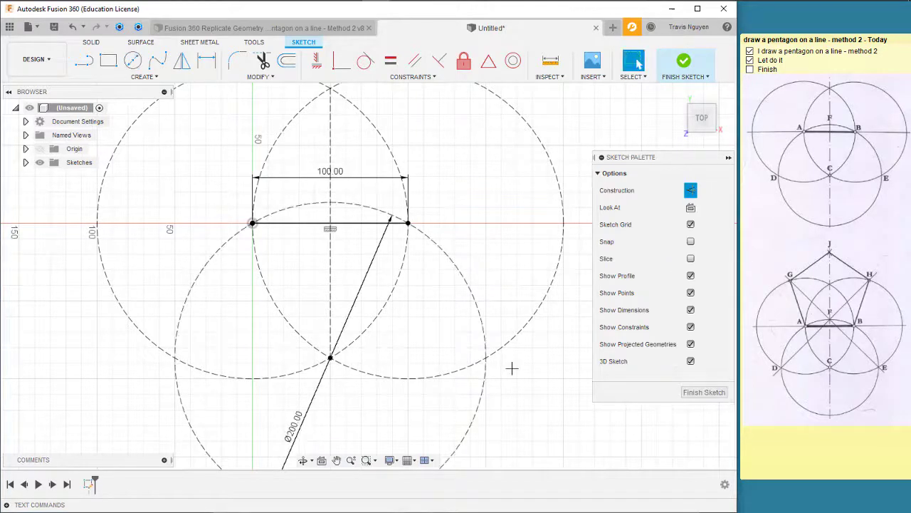
scroll(499, 411, "down", 2)
scroll(484, 368, "down", 1)
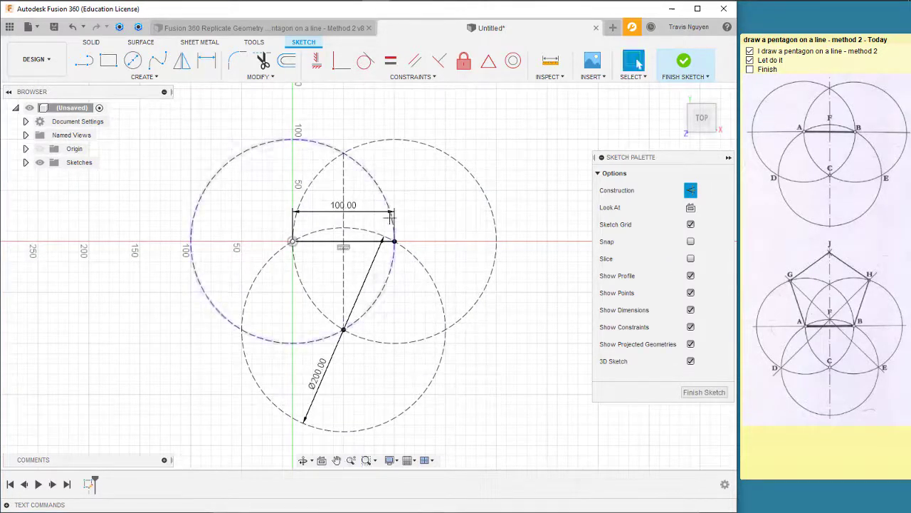
Draw a construction diagonal from the lower-left intersection through the base centre, extending beyond the circle.
left_click(489, 264)
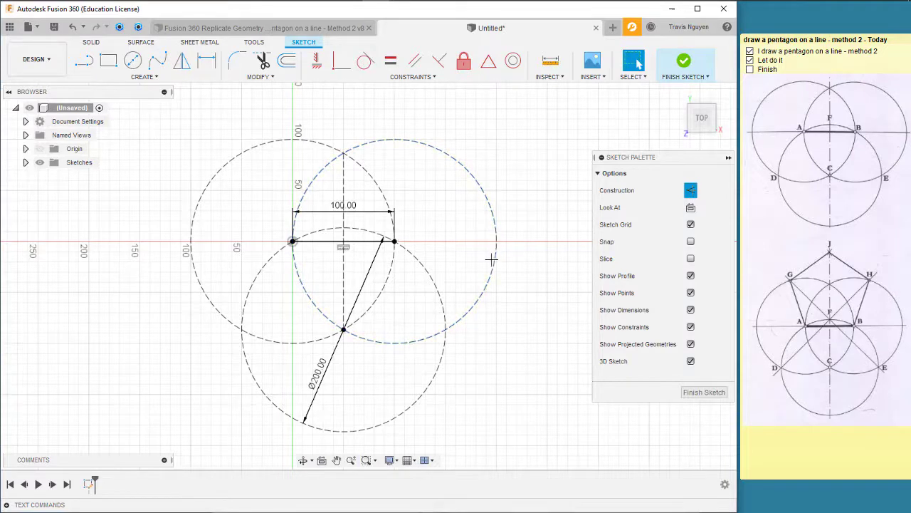
left_click(84, 60)
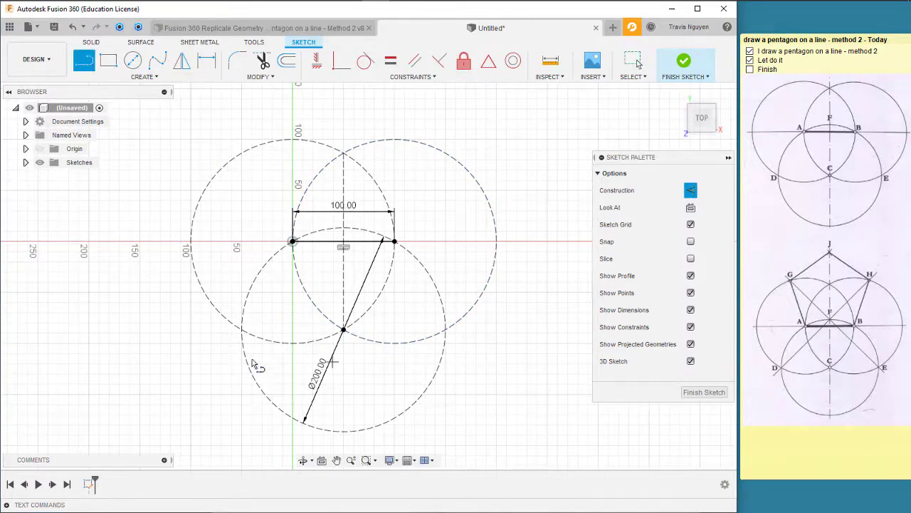
left_click(242, 331)
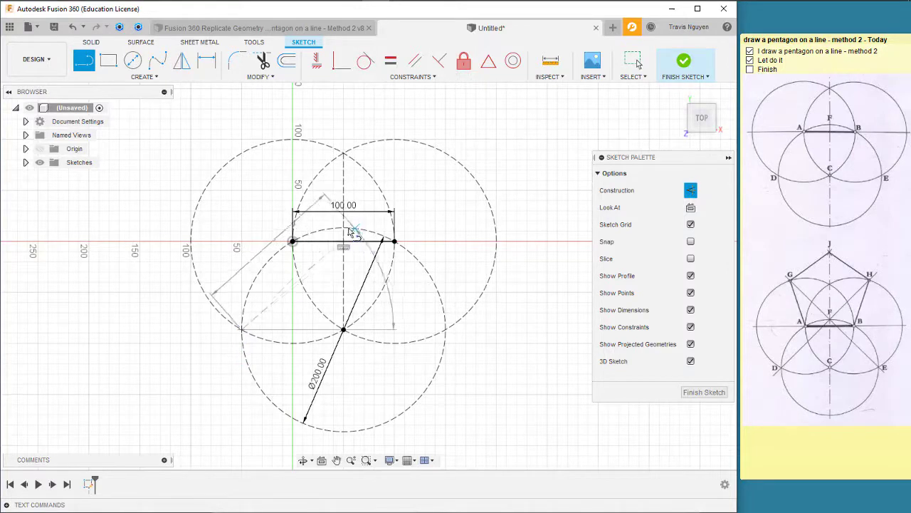
left_click(345, 230)
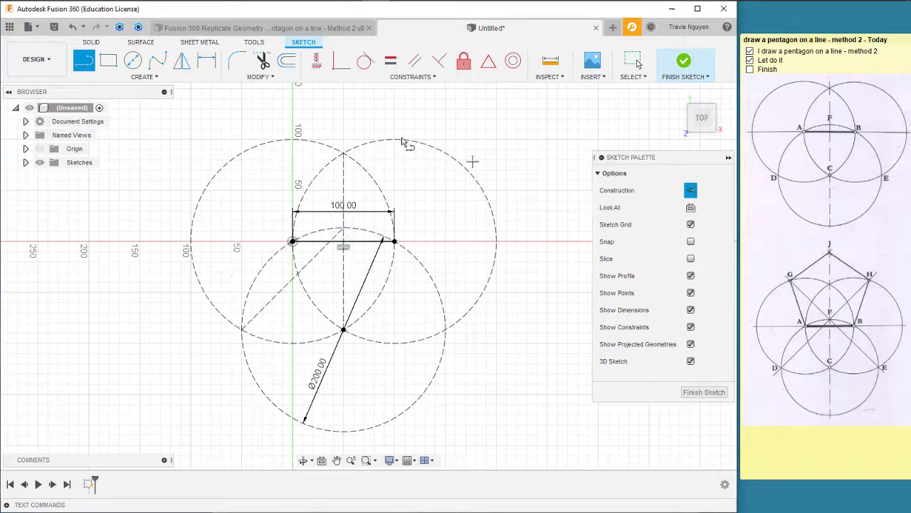
left_click(260, 77)
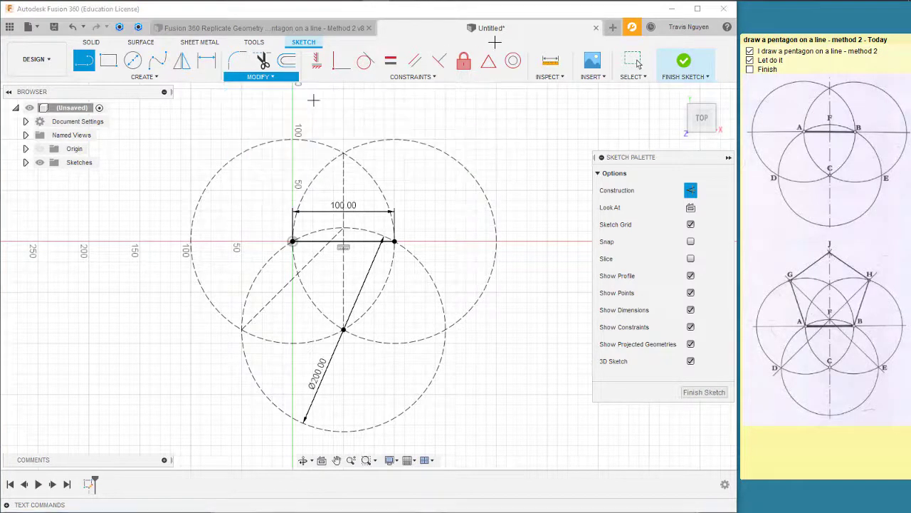
left_click(411, 76)
left_click(550, 125)
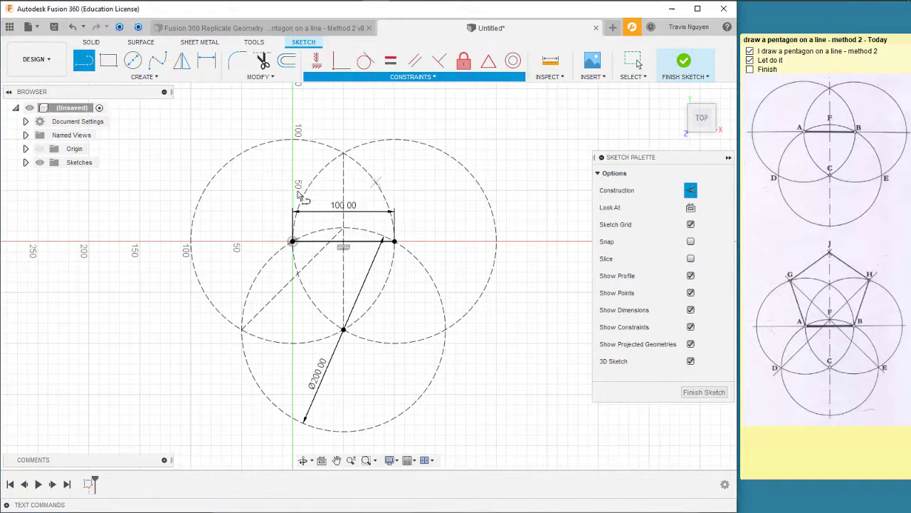
left_click(343, 228)
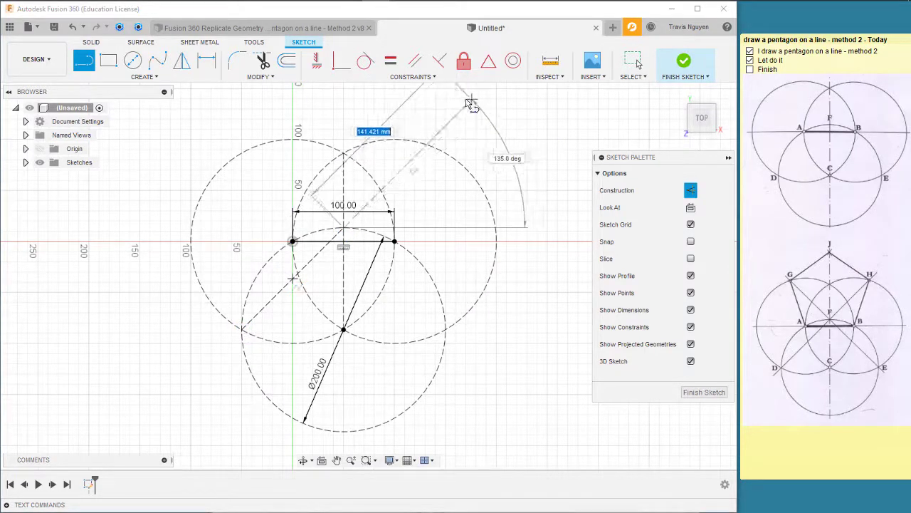
left_click(470, 104)
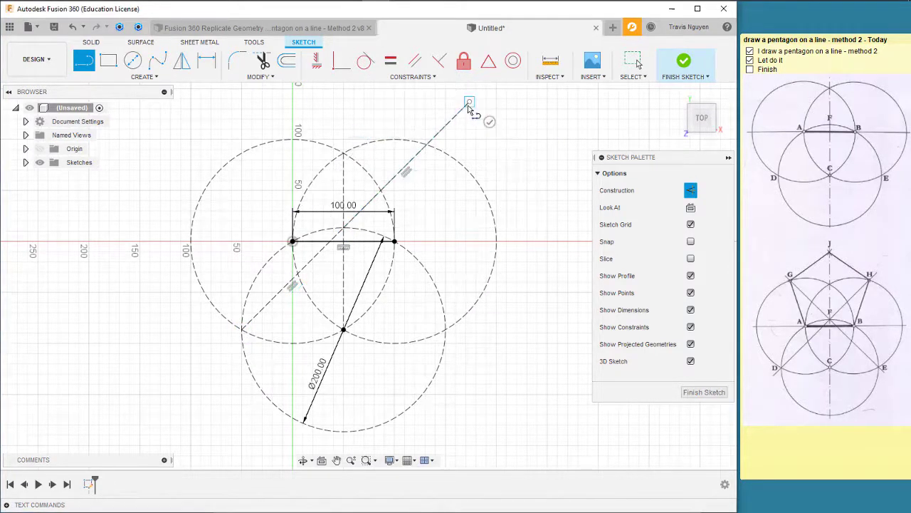
key("Escape")
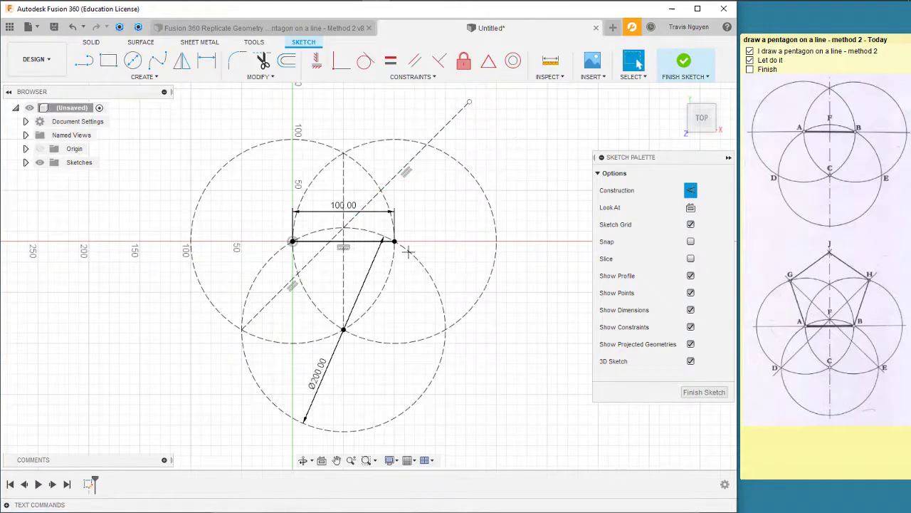
Draw the second diagonal from the lower-right intersection through the centre point to the upper left.
left_click(84, 59)
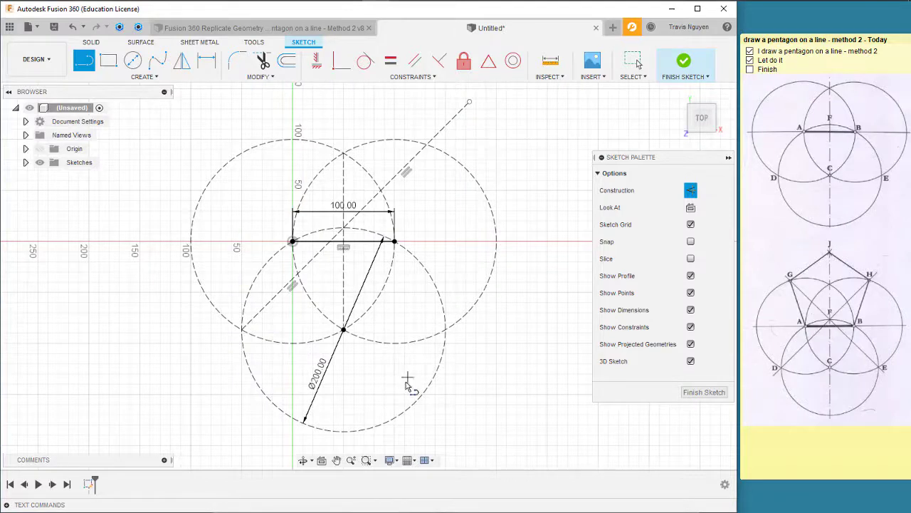
left_click(444, 329)
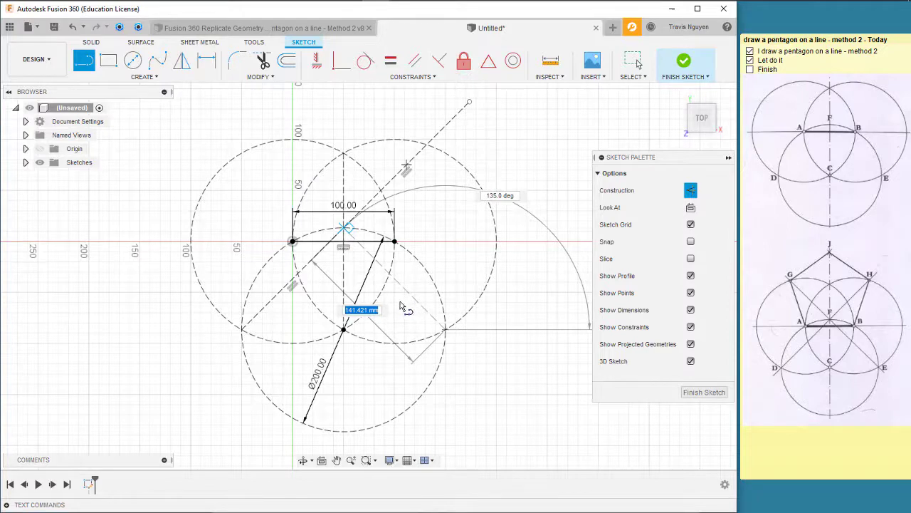
key("Return")
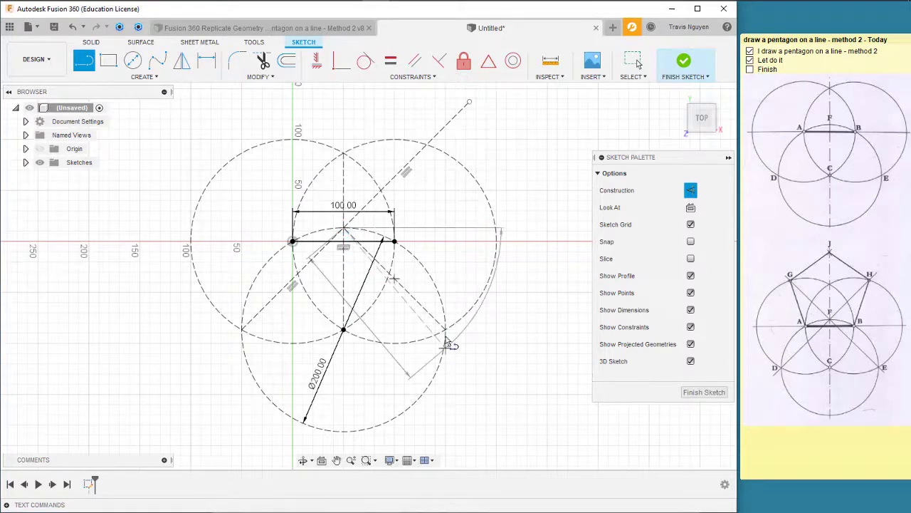
left_click(343, 228)
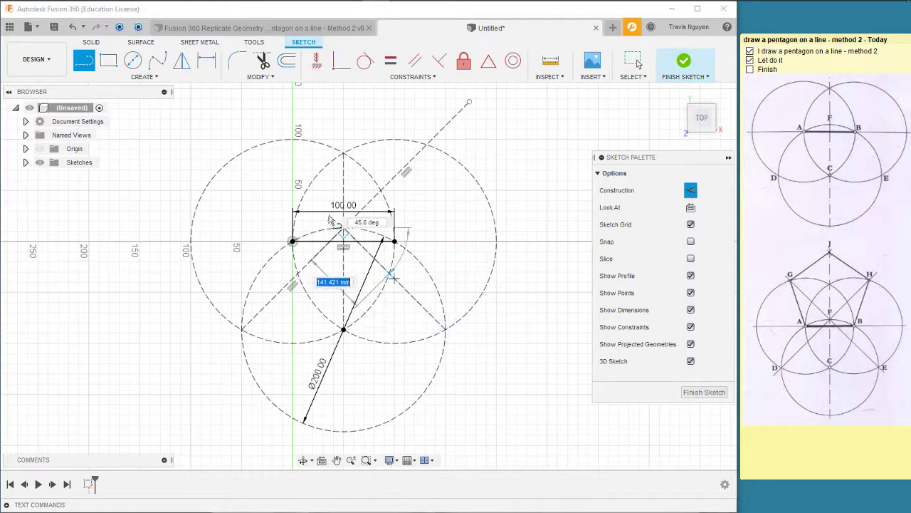
left_click(233, 116)
key("Escape")
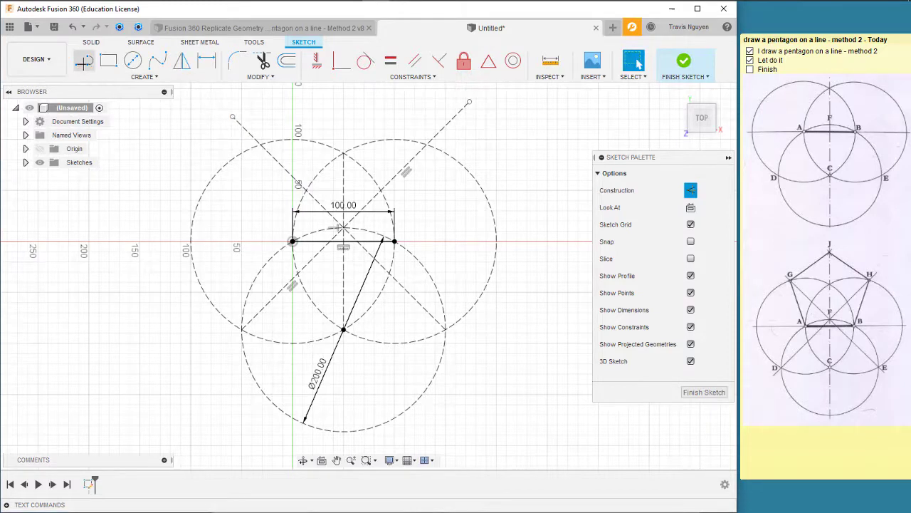
Draw solid 100 mm sides rising from A and B up to the diagonals.
left_click(85, 60)
left_click(690, 190)
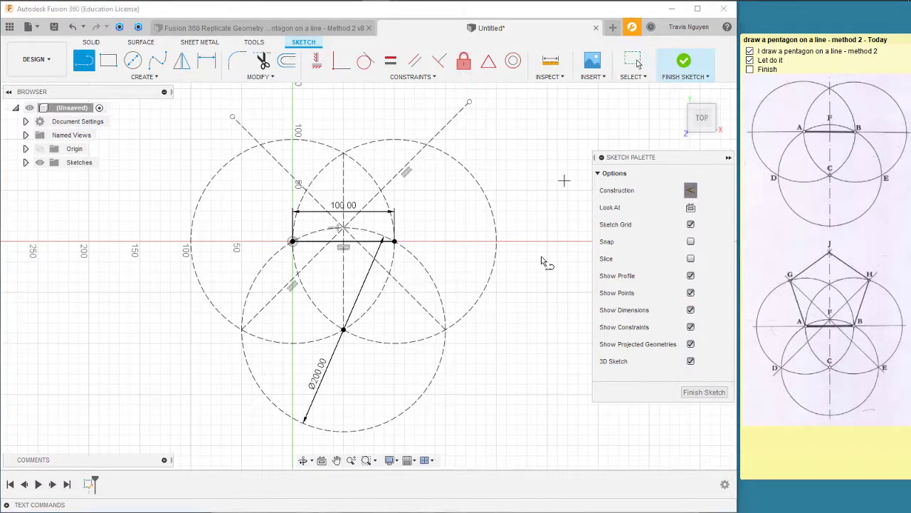
left_click(296, 242)
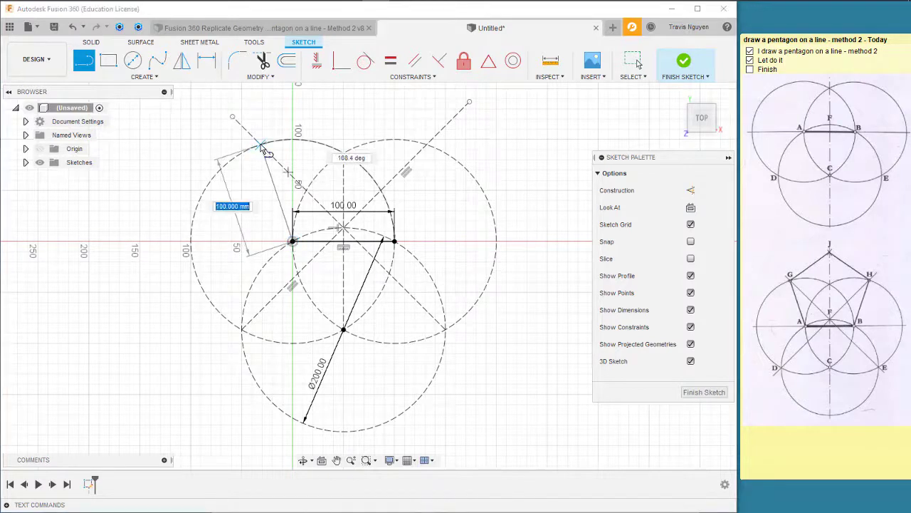
double_click(261, 146)
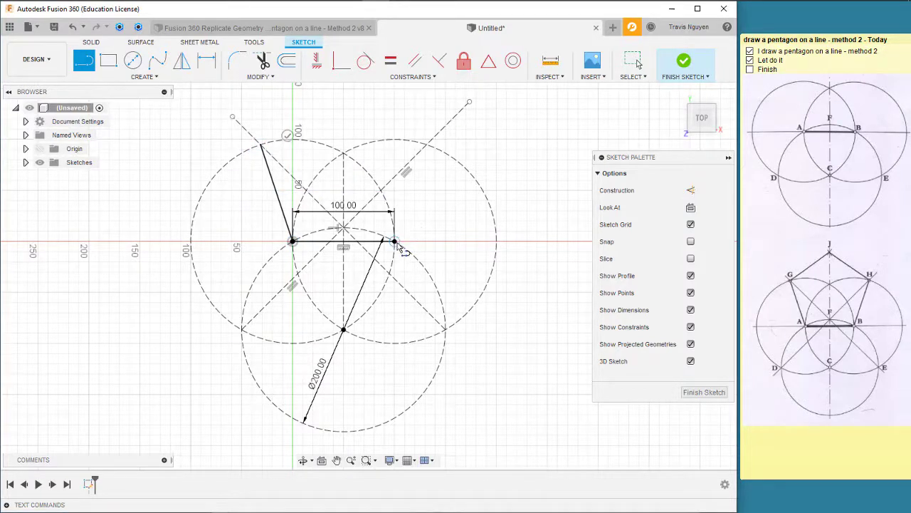
left_click(394, 242)
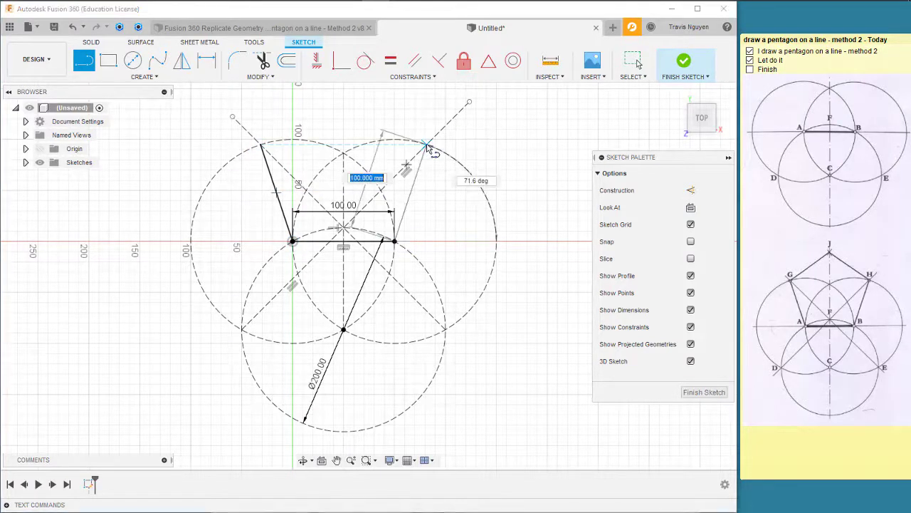
key("Return")
key("Escape")
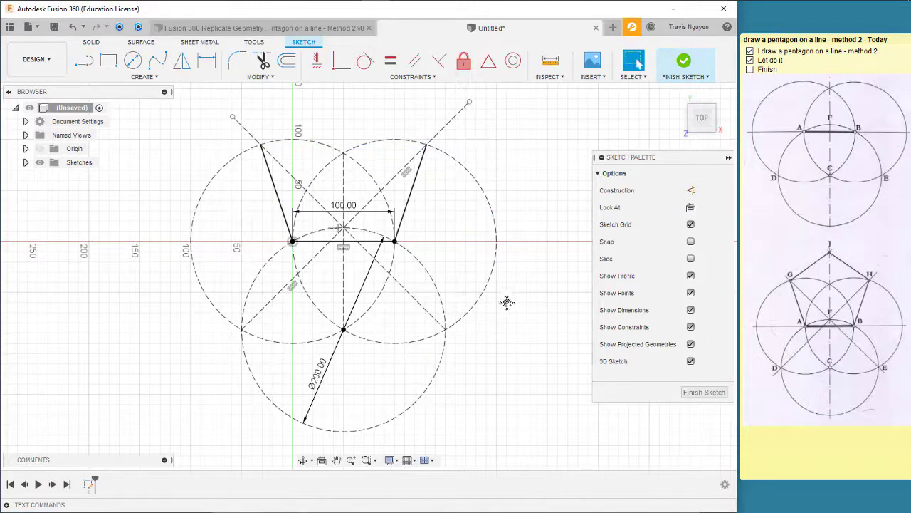
middle_click_drag(503, 281, 521, 343)
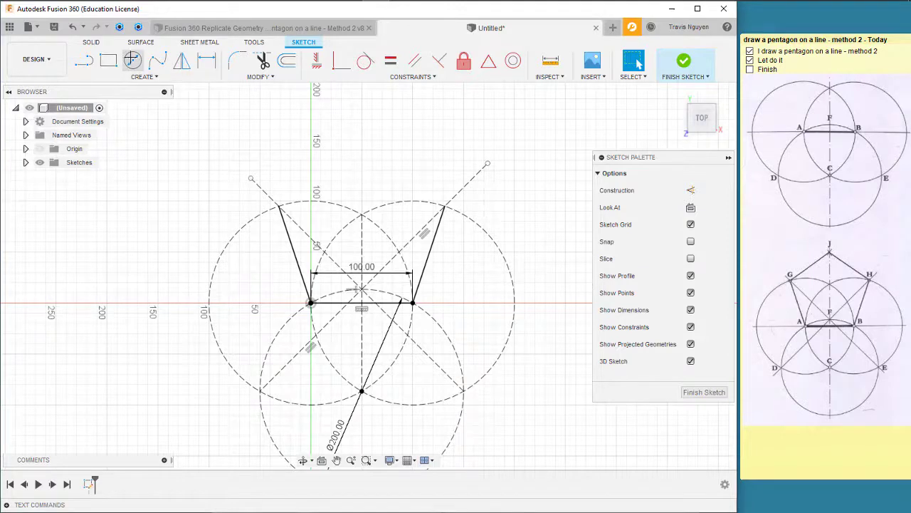
Place 200 mm construction circles centred on the upper-left and upper-right vertices G and H.
left_click(132, 59)
left_click(678, 241)
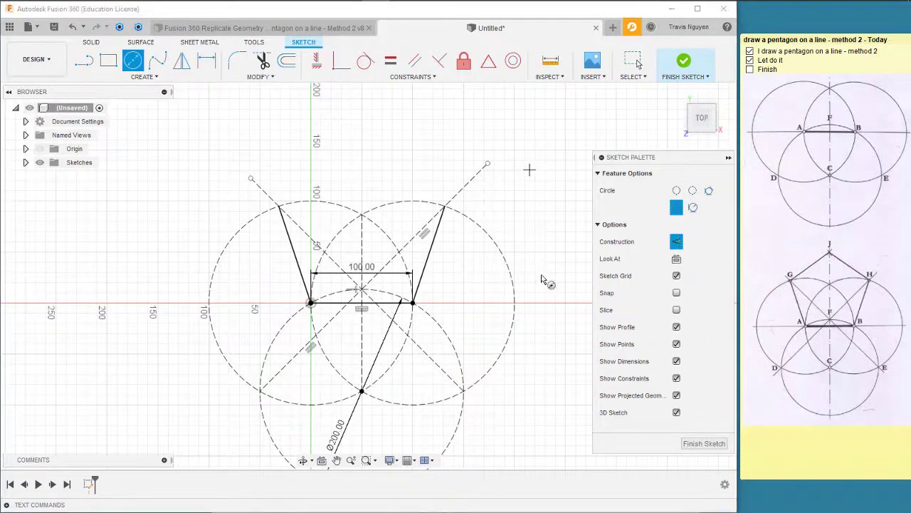
left_click(279, 206)
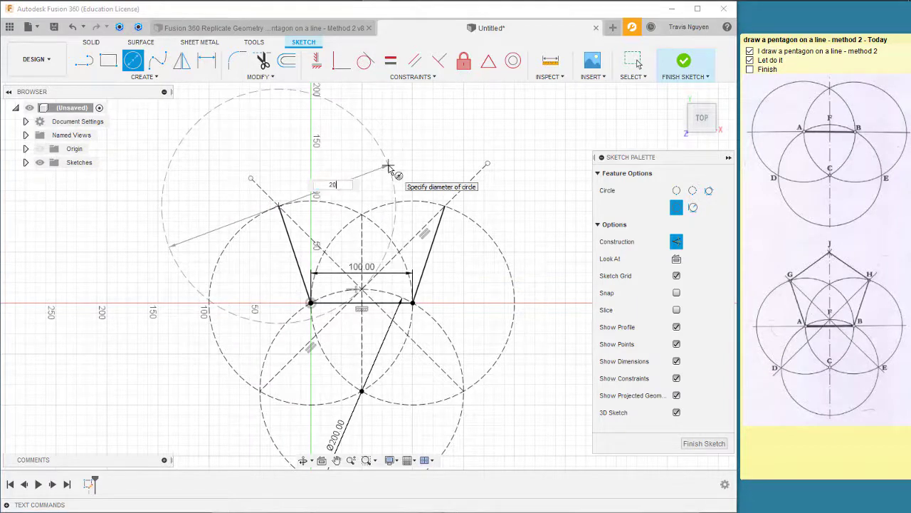
type("200")
key("Tab")
key("Return")
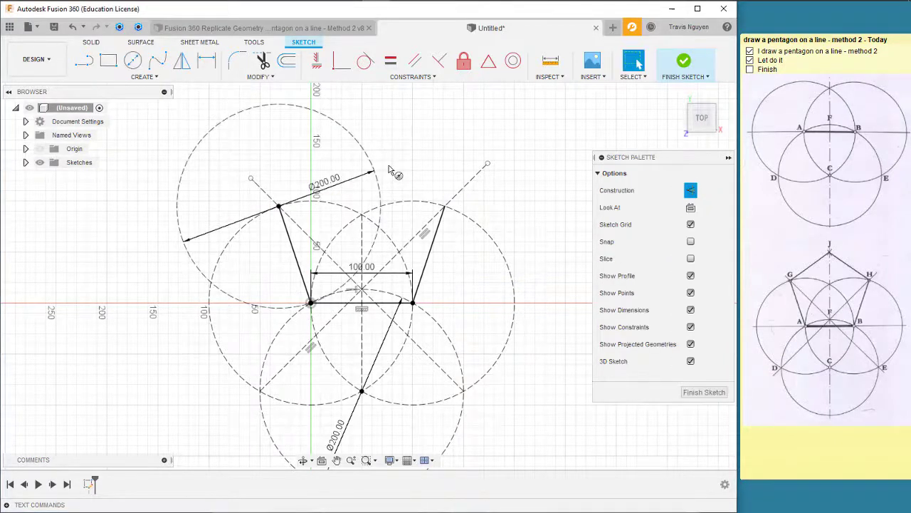
left_click(444, 207)
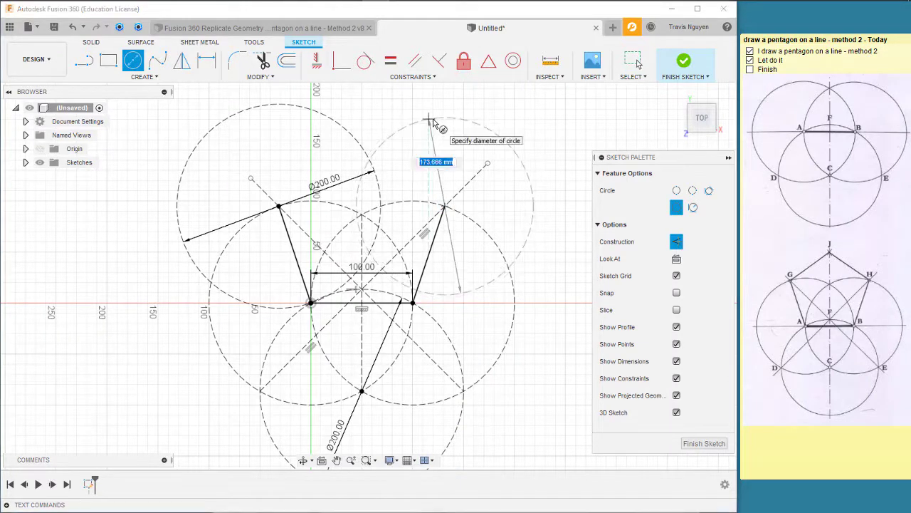
key("Return")
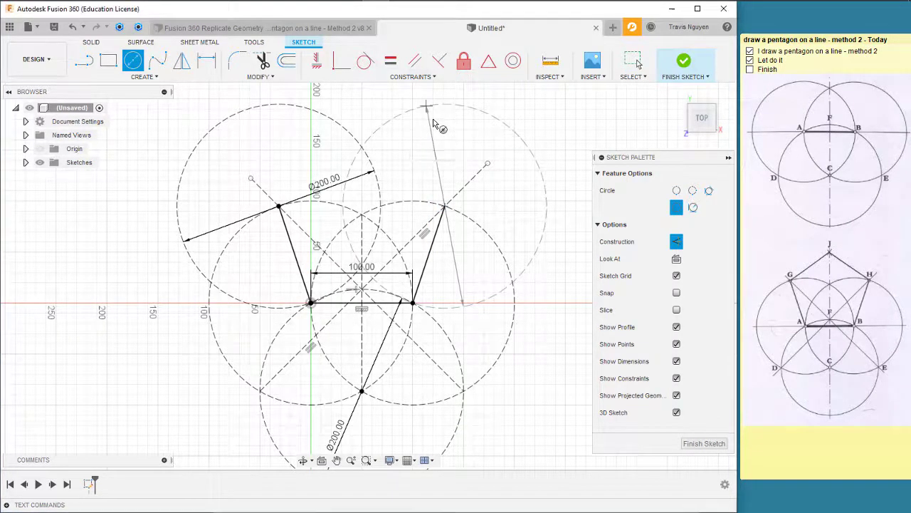
Draw the two top sides from G to apex J and down to H.
left_click(84, 60)
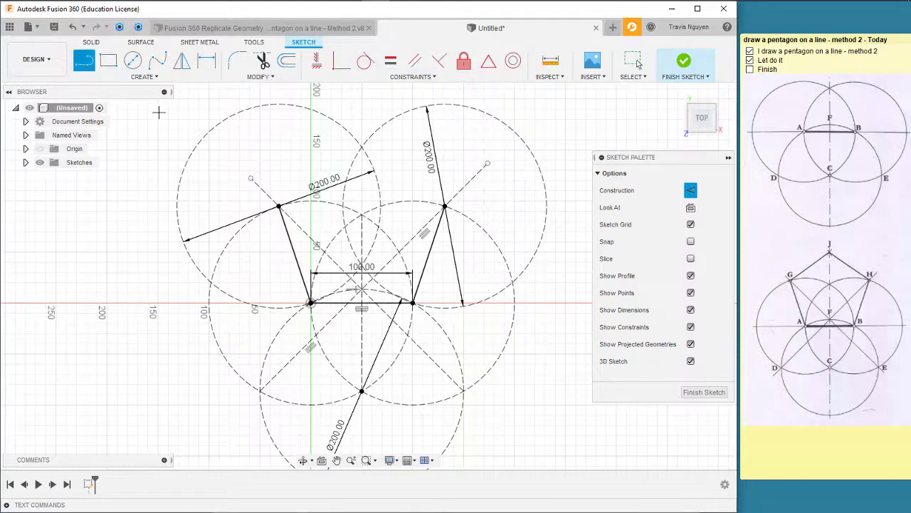
left_click(277, 206)
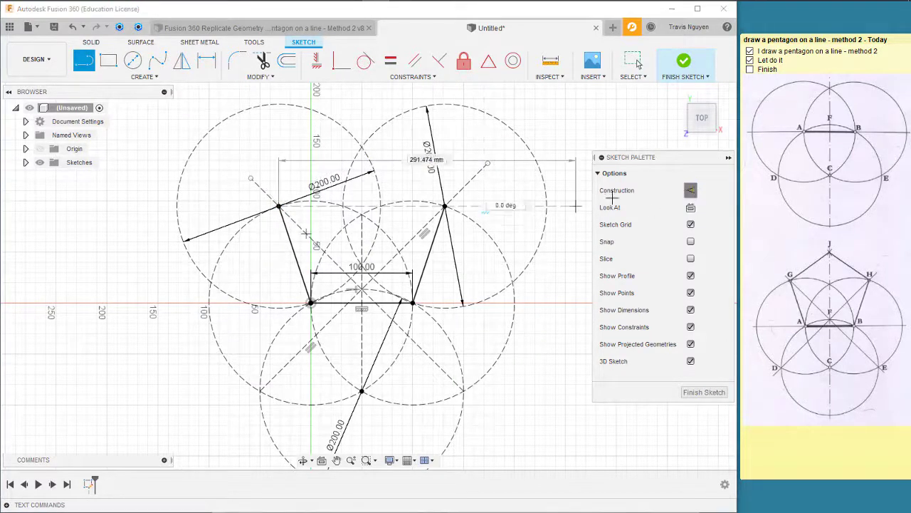
left_click(361, 148)
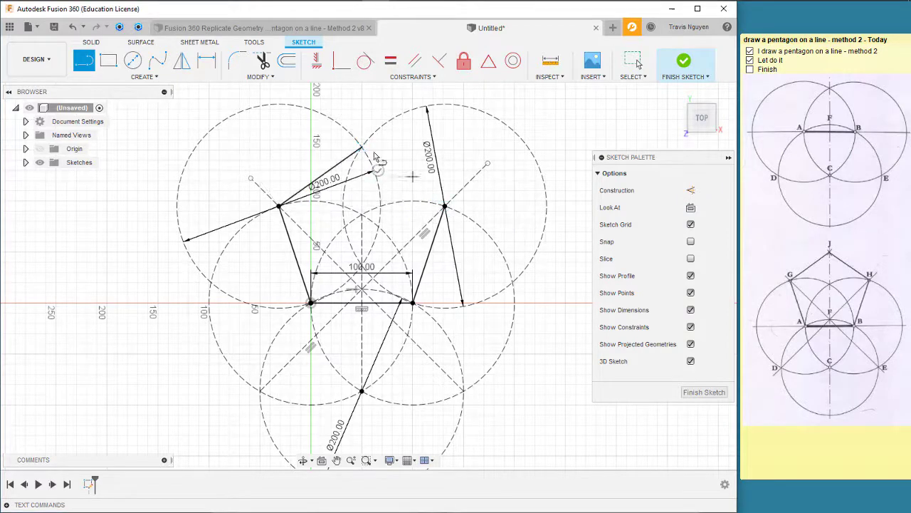
left_click(444, 206)
left_click(445, 206)
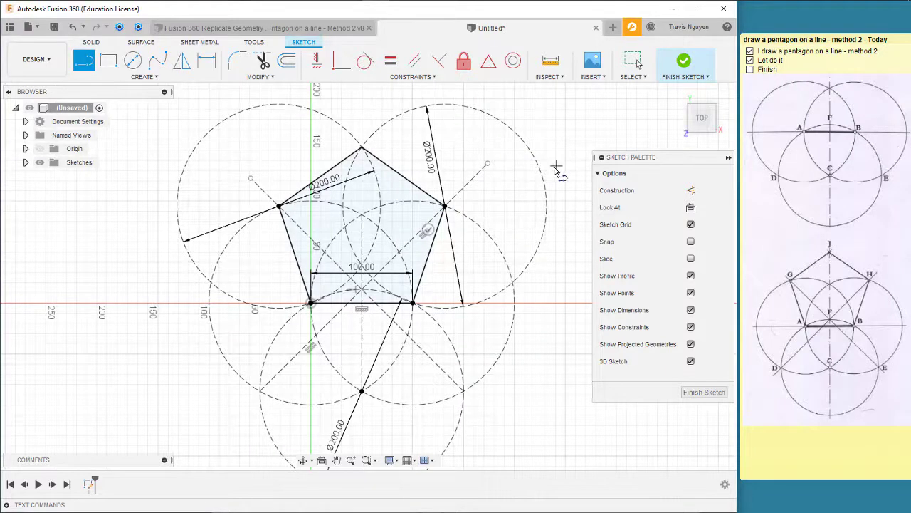
key("Escape")
Draw a construction line from the bottom-left vertex to the opposite side's midpoint.
middle_click_drag(481, 320, 448, 328)
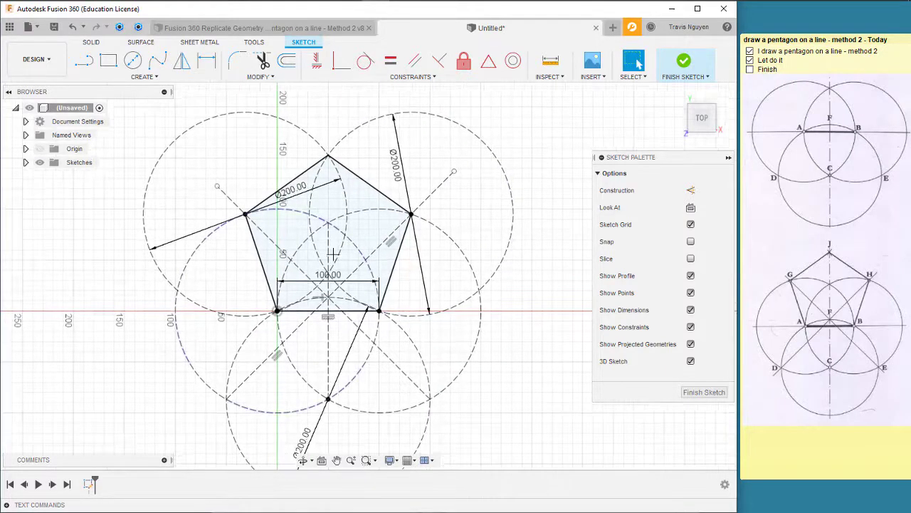
key("l")
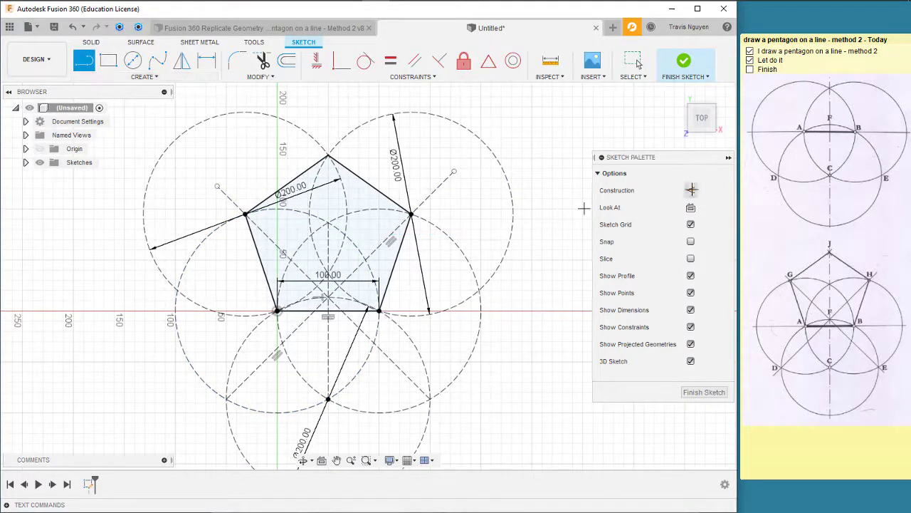
left_click(691, 190)
left_click(277, 311)
left_click(368, 185)
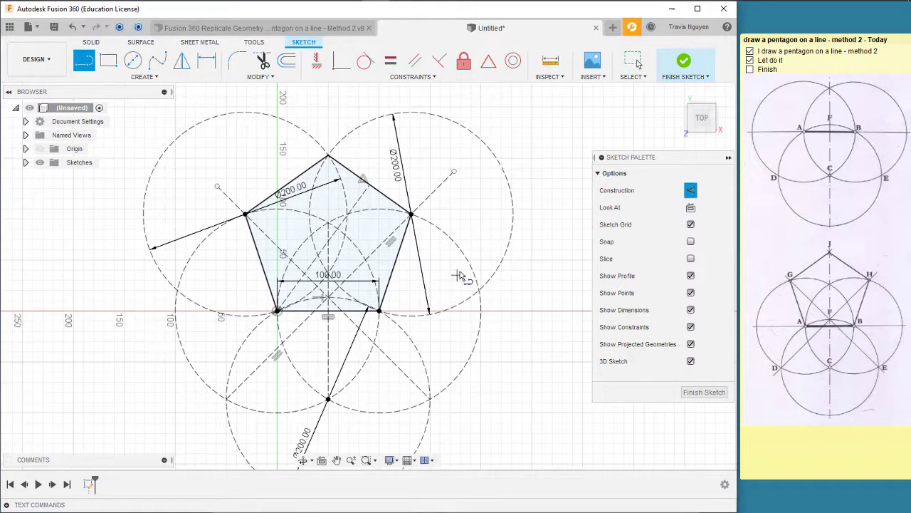
key("Escape")
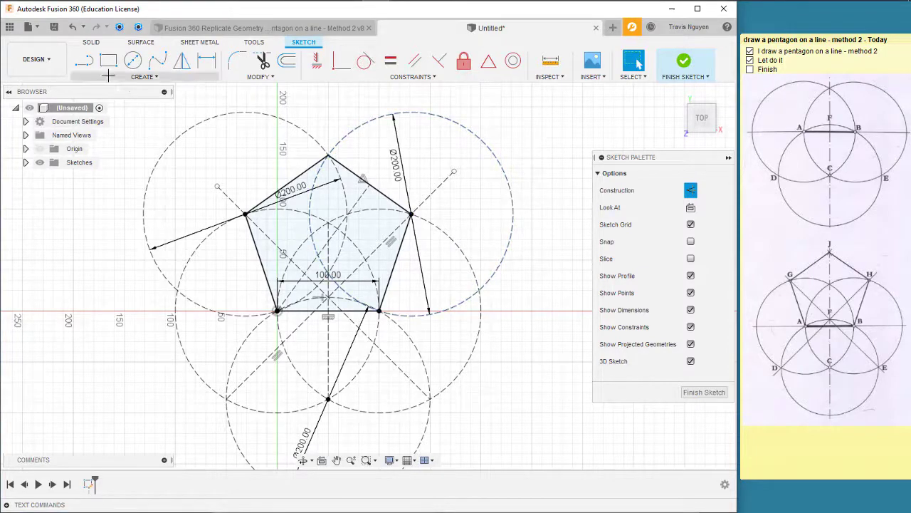
Place a sketch point at the pentagon's centre and tilt the view into 3D.
left_click(144, 76)
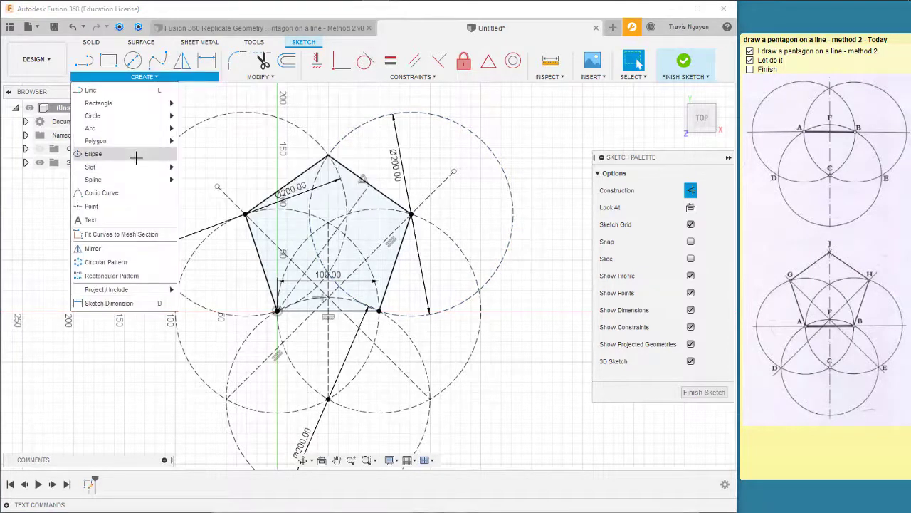
mouse_move(100, 128)
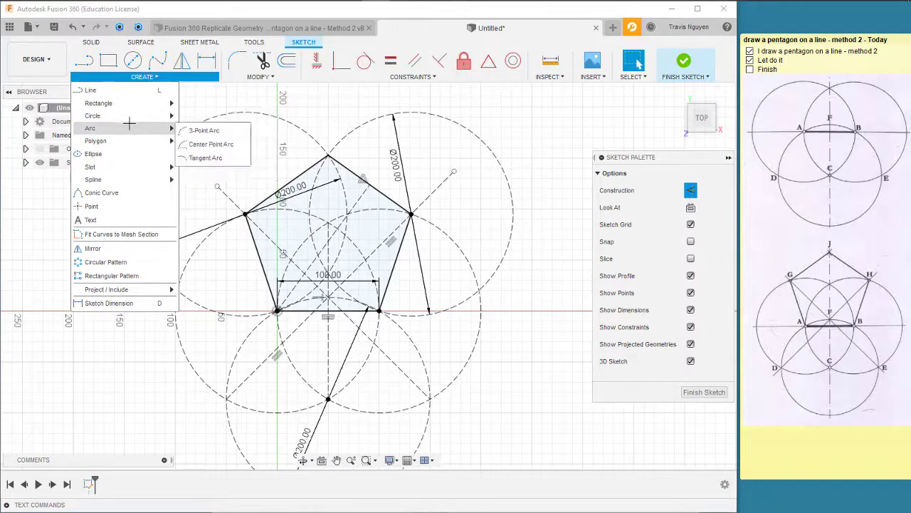
left_click(134, 206)
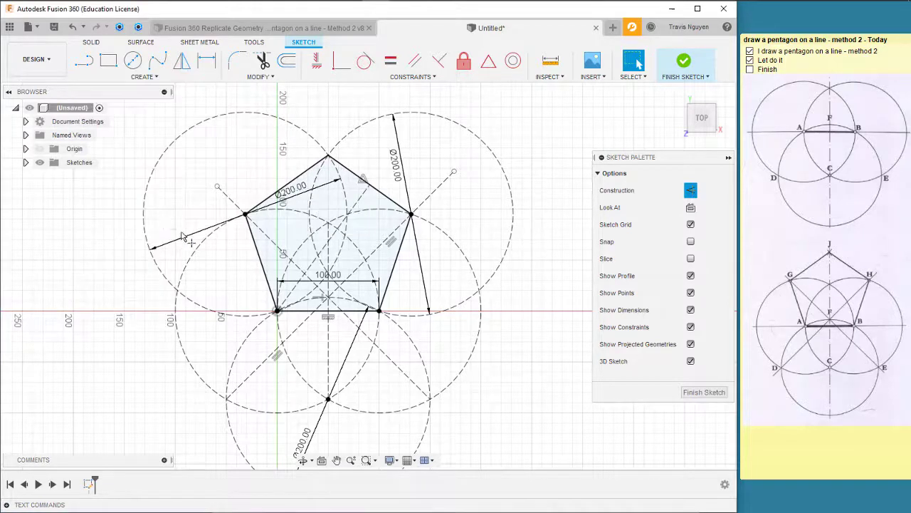
left_click(328, 242)
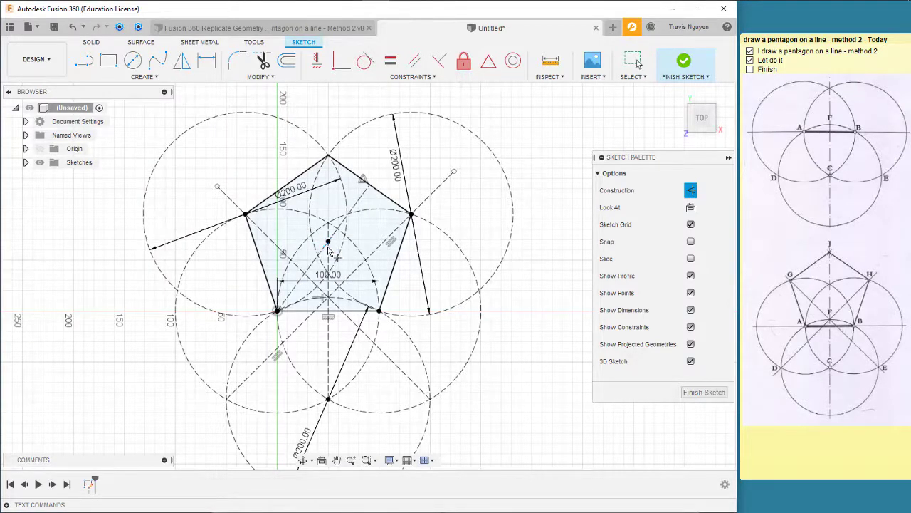
key("Escape")
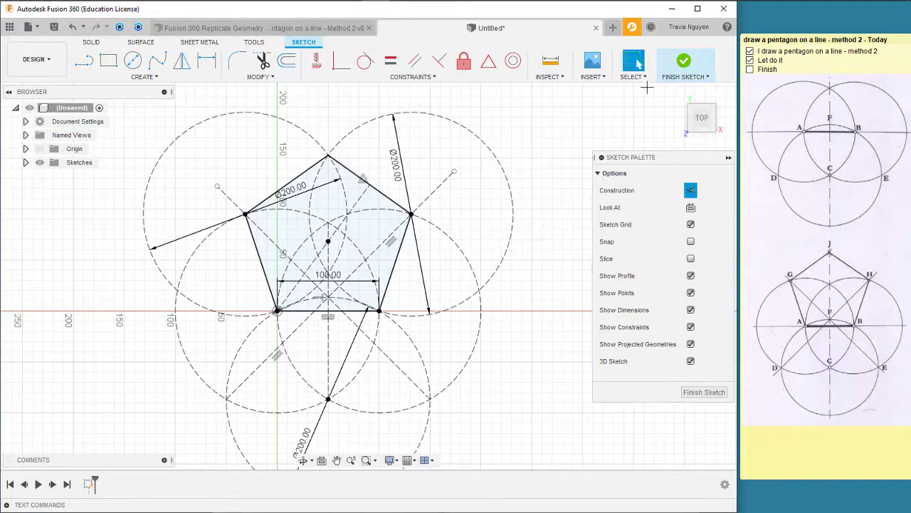
mouse_move(527, 235)
middle_mouse_down("shift")
mouse_move(586, 333)
mouse_move(386, 352)
middle_mouse_up("shift")
scroll(481, 382, "down", 5)
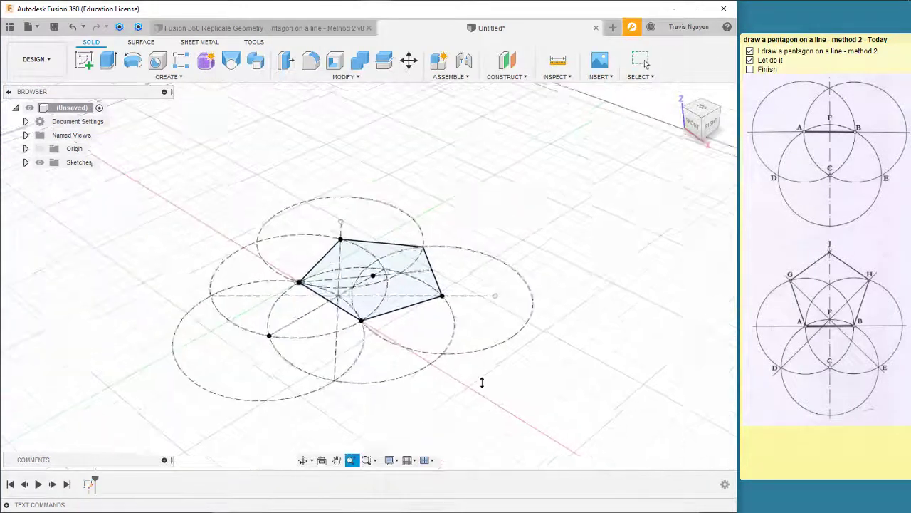
Reopen Sketch1 with Edit Sketch from the Browser and orbit to a tilted view.
scroll(481, 382, "up", 3)
scroll(530, 403, "up", 2)
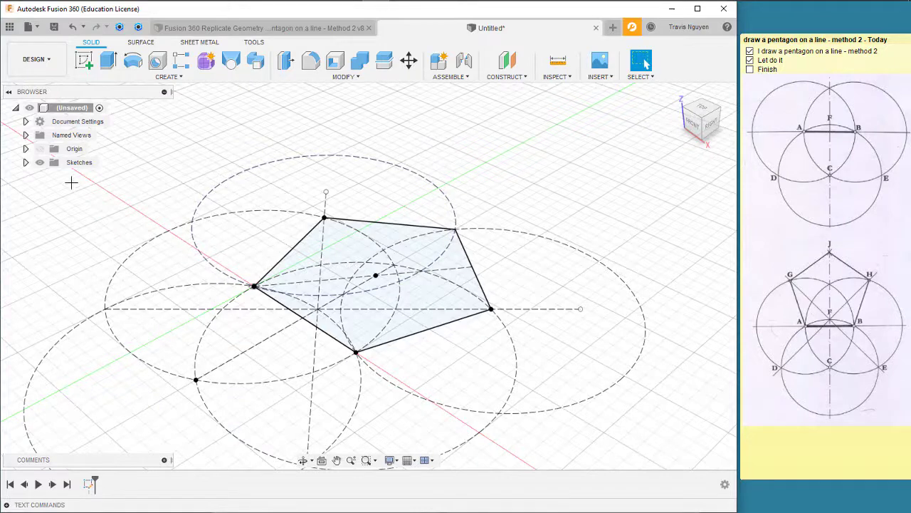
left_click(26, 162)
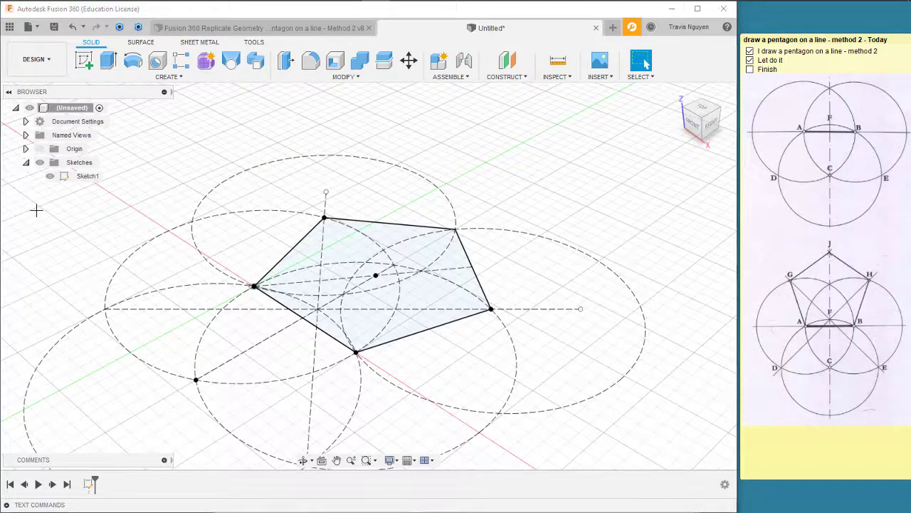
left_click(87, 176)
right_click(93, 179)
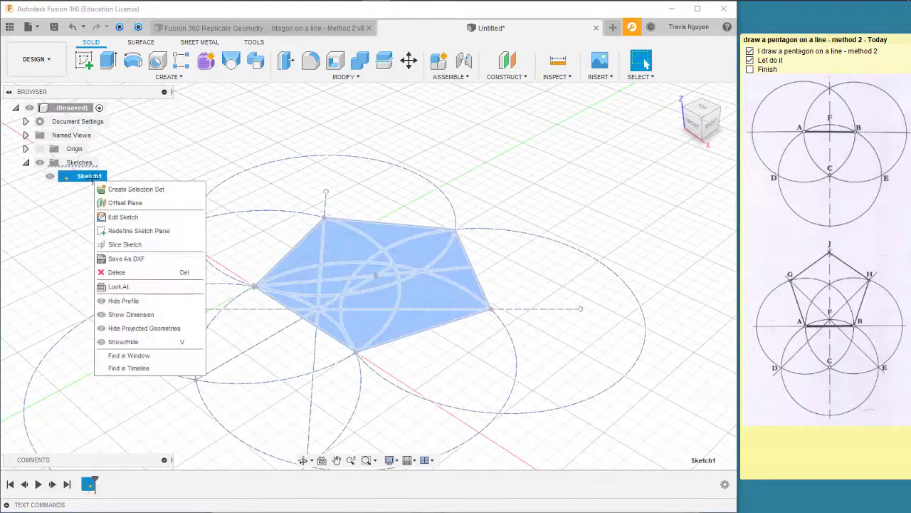
left_click(124, 218)
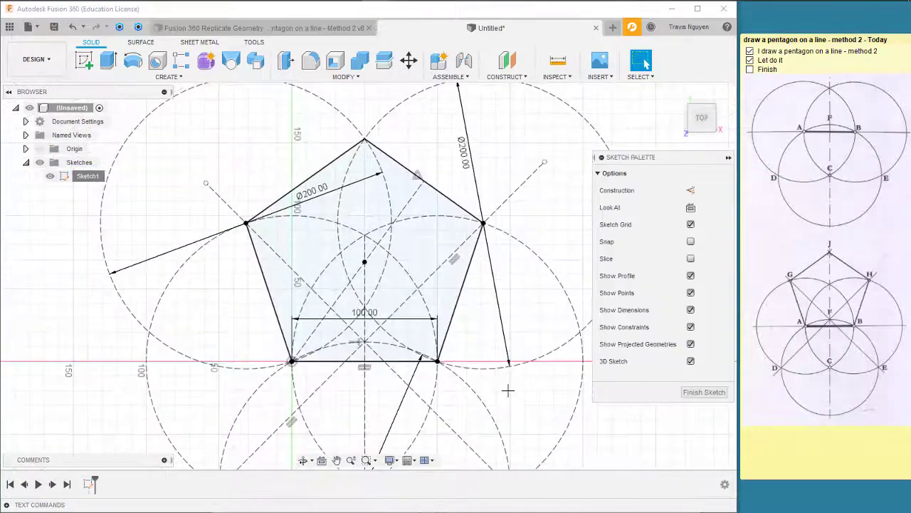
middle_click_drag(480, 382, 395, 334, "shift")
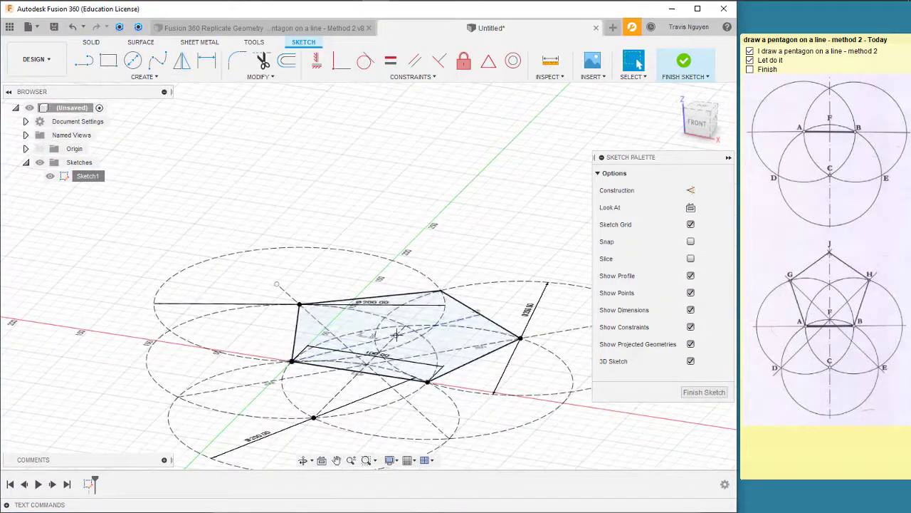
Move a sketch point 100 mm straight up with Move/Copy.
left_click(396, 334)
key("m")
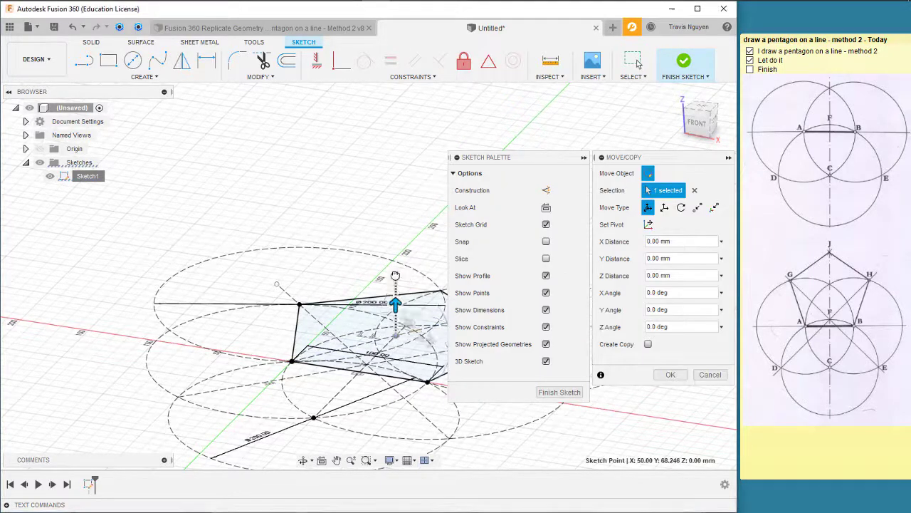
left_click_drag(396, 302, 396, 171)
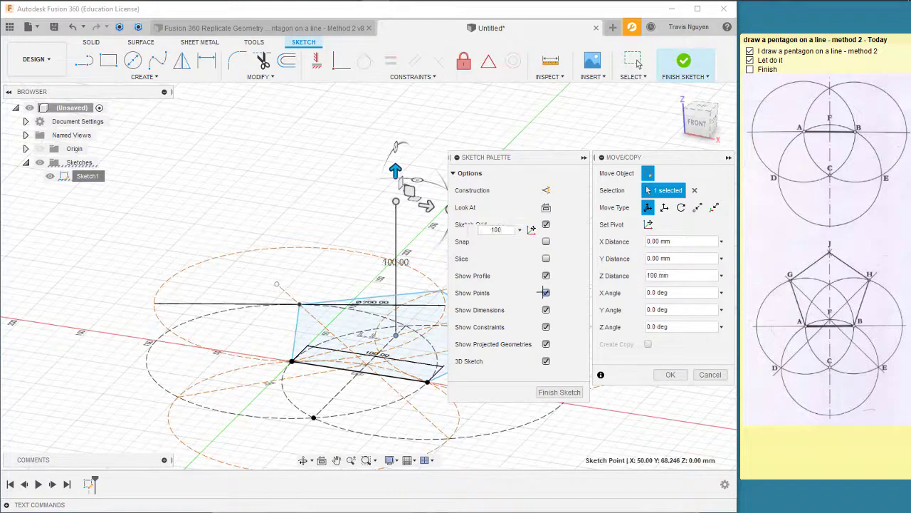
key("Return")
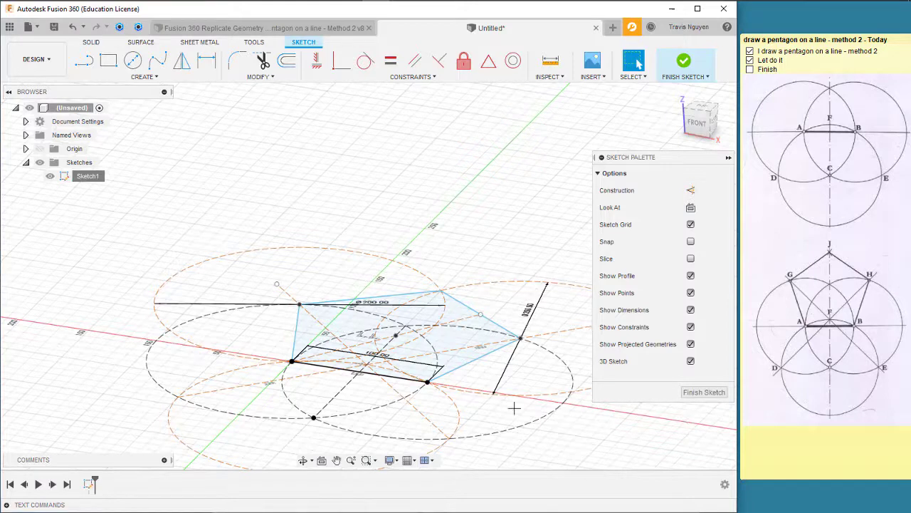
Lift another sketch point about 97 mm upward and check it from an orbited view.
left_click(396, 335)
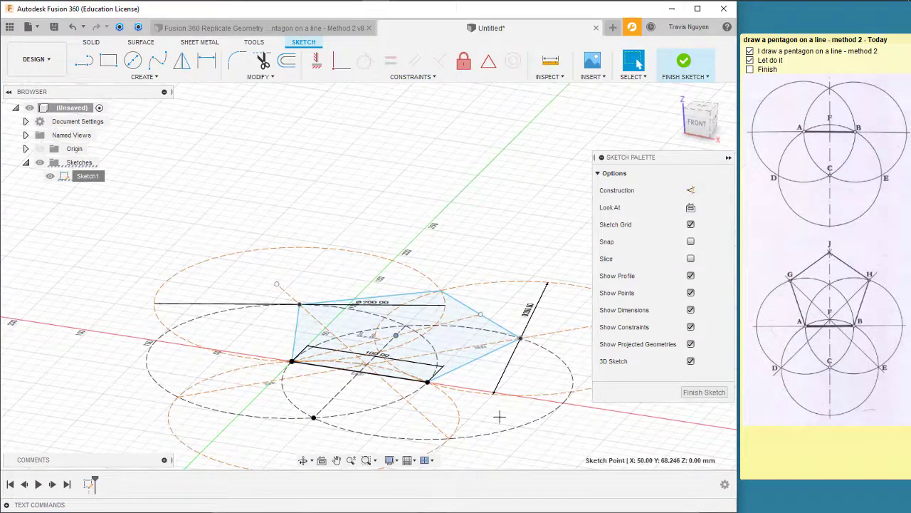
key("m")
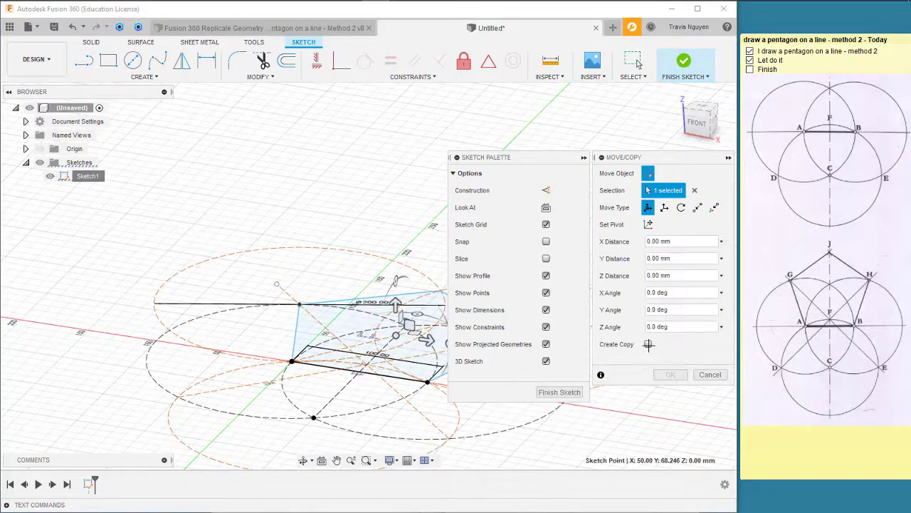
left_click_drag(396, 304, 396, 174)
type("100")
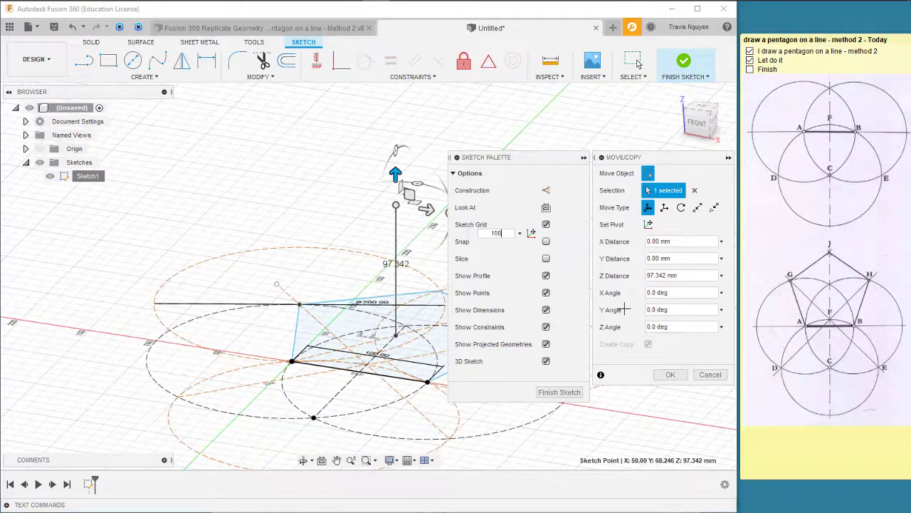
key("Return")
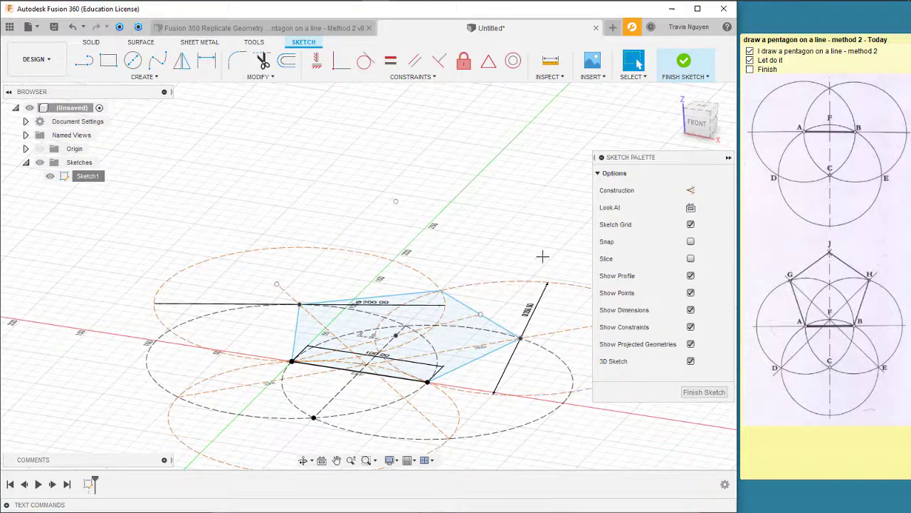
mouse_move(529, 427)
middle_mouse_down("shift")
mouse_move(531, 446)
mouse_move(530, 431)
middle_mouse_up("shift")
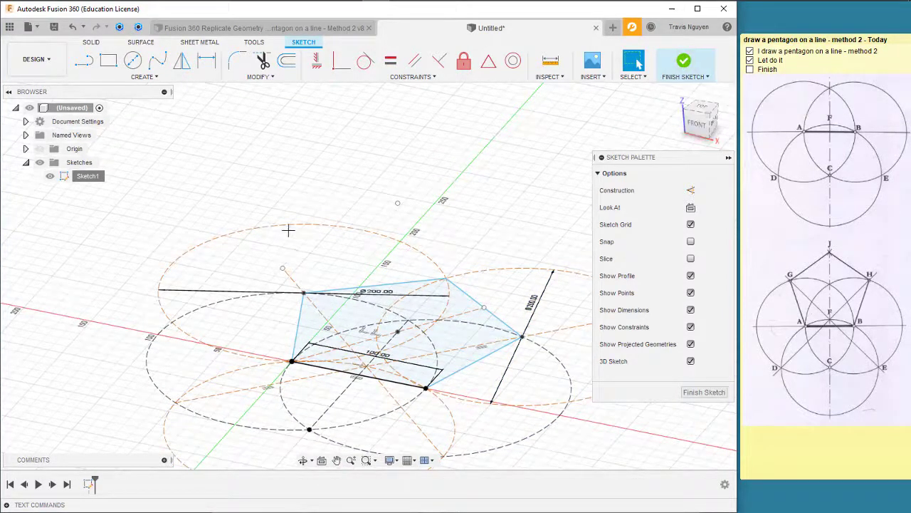
left_click(691, 207)
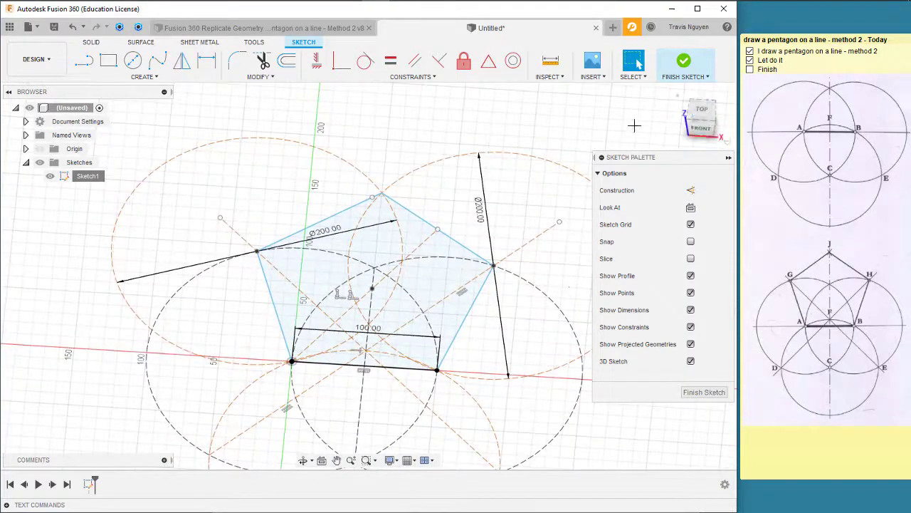
In top view, select the pentagon's upper-left, upper-right, right and bottom edges.
left_click(703, 111)
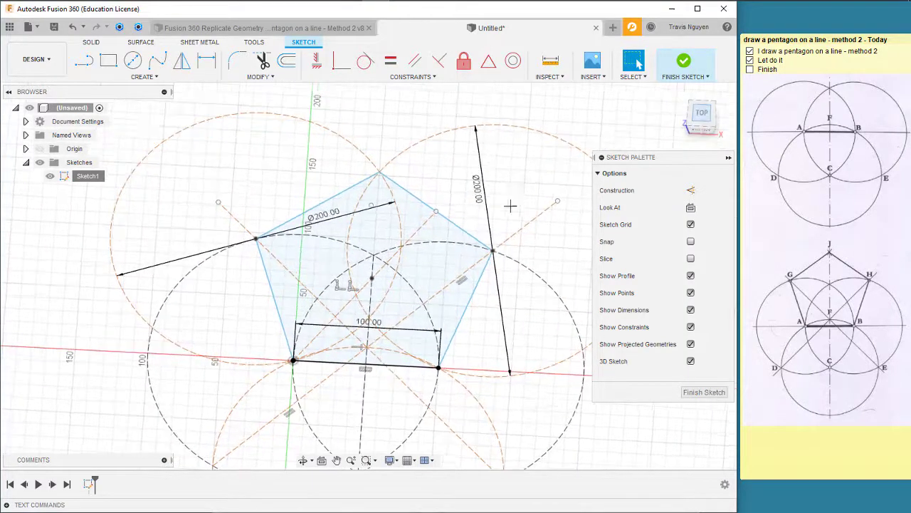
left_click(358, 146)
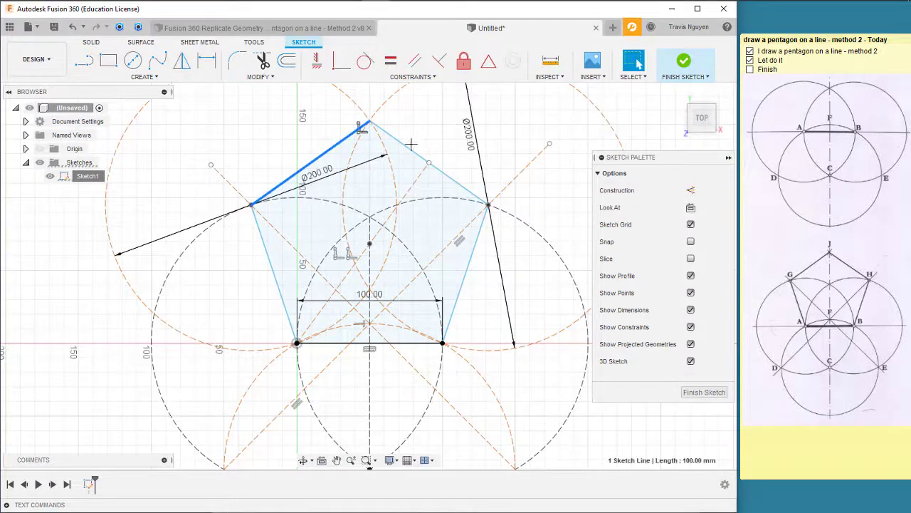
left_click(409, 147)
left_click(472, 251)
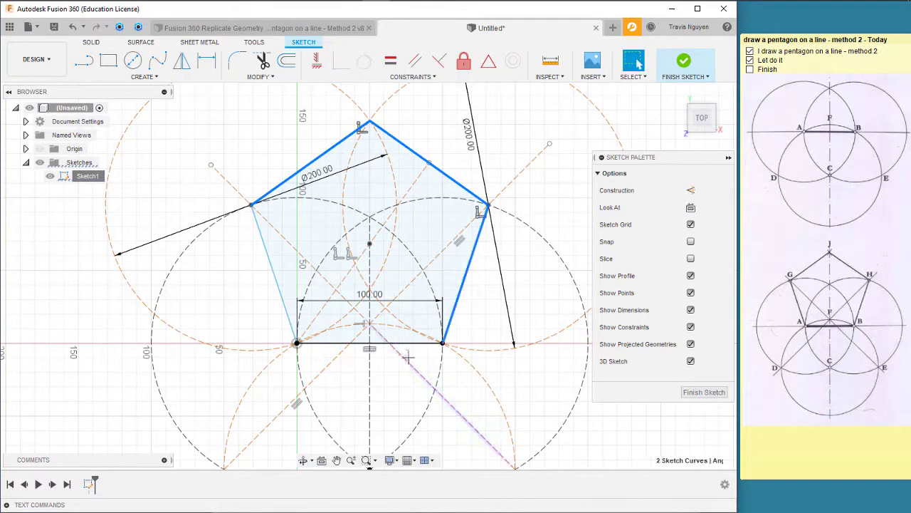
left_click(416, 344)
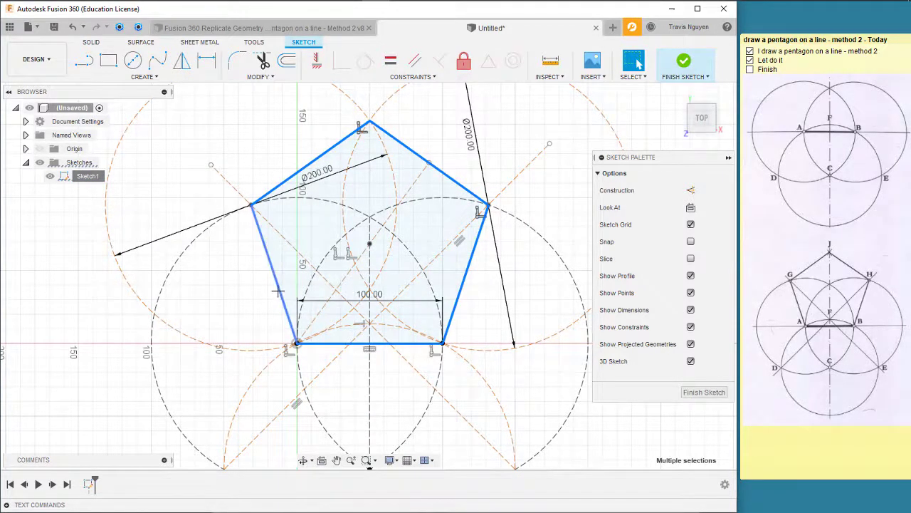
Offset the selected edges 50 mm outward and finish Sketch1.
left_click(287, 60)
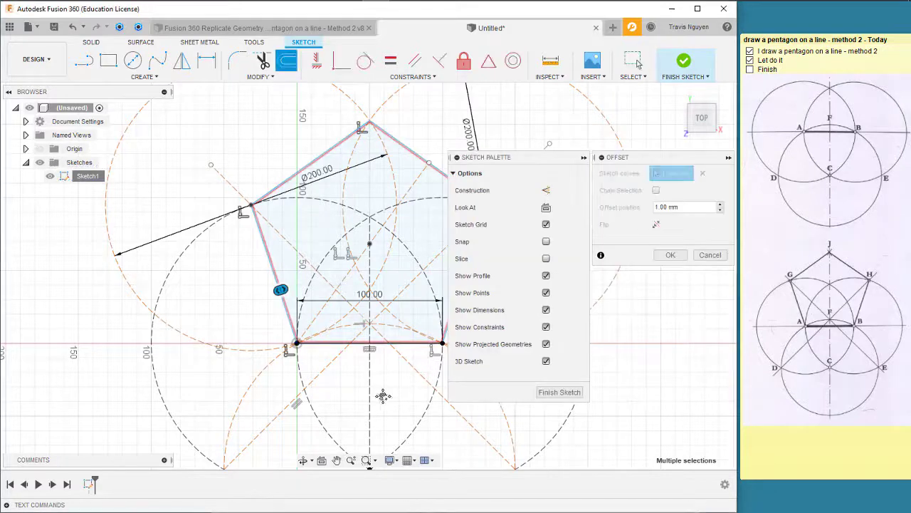
left_click_drag(231, 296, 183, 316)
type("-5")
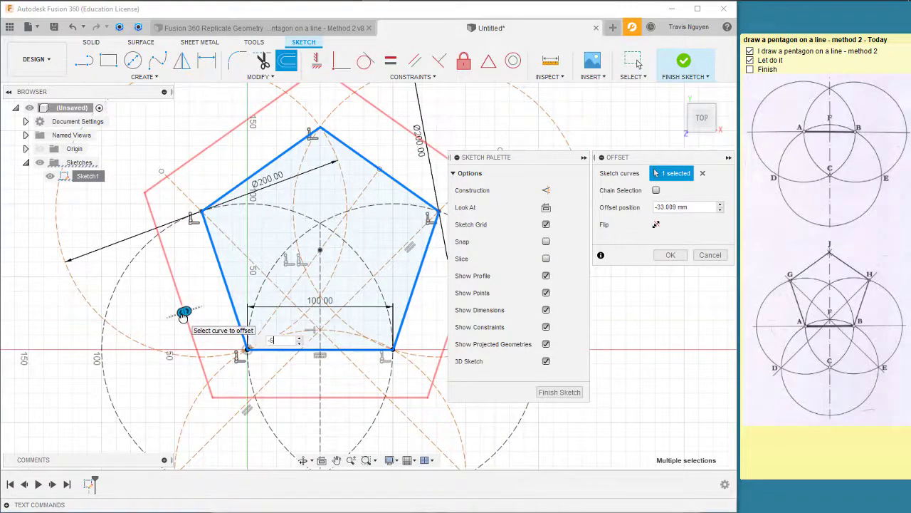
type("0")
key("Return")
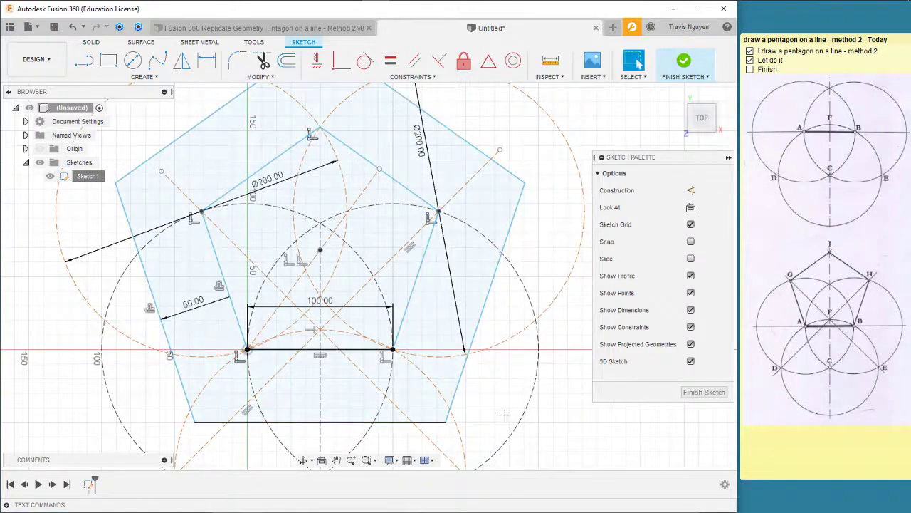
left_click(683, 61)
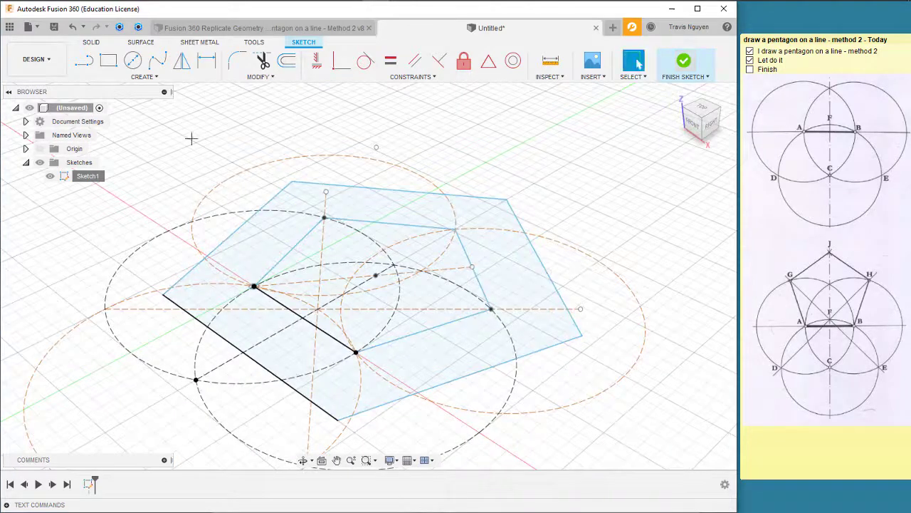
left_click(84, 61)
mouse_move(122, 187)
middle_mouse_down("shift")
mouse_move(530, 308)
mouse_move(278, 293)
middle_mouse_up("shift")
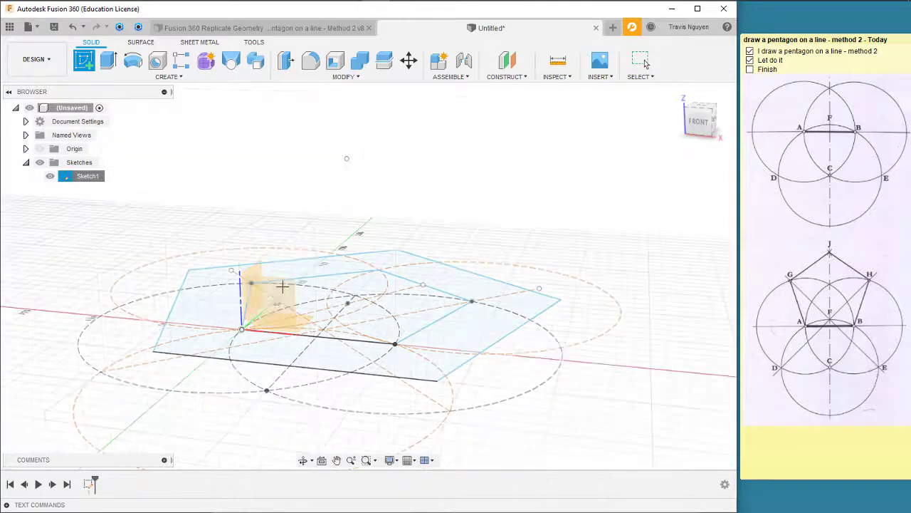
On the upright origin plane, draw a 100 mm vertical construction line from a pentagon corner.
left_click(276, 302)
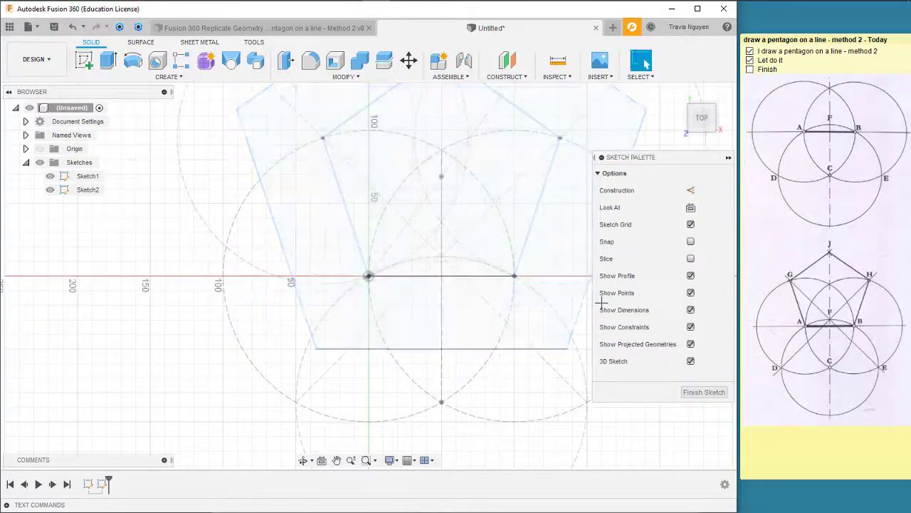
key("ctrl+z")
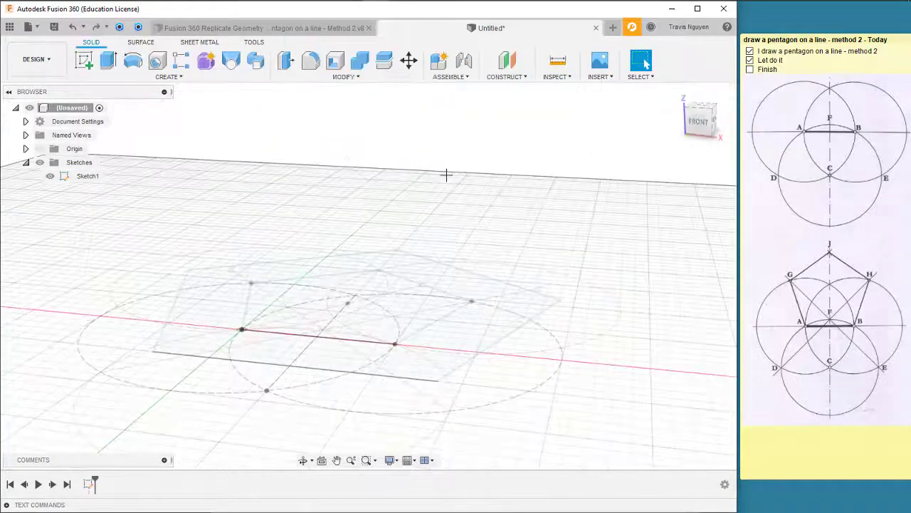
left_click(84, 60)
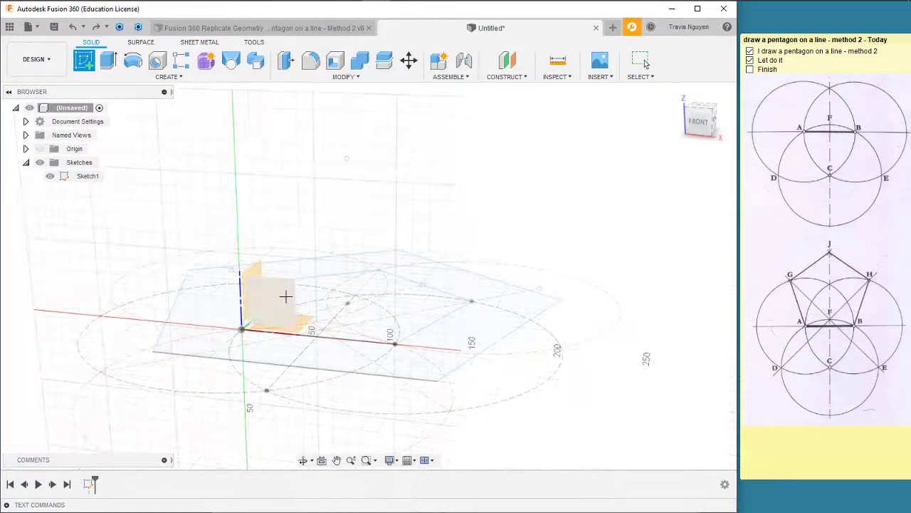
left_click(285, 296)
mouse_move(501, 317)
middle_mouse_down("shift")
mouse_move(484, 382)
mouse_move(389, 307)
middle_mouse_up("shift")
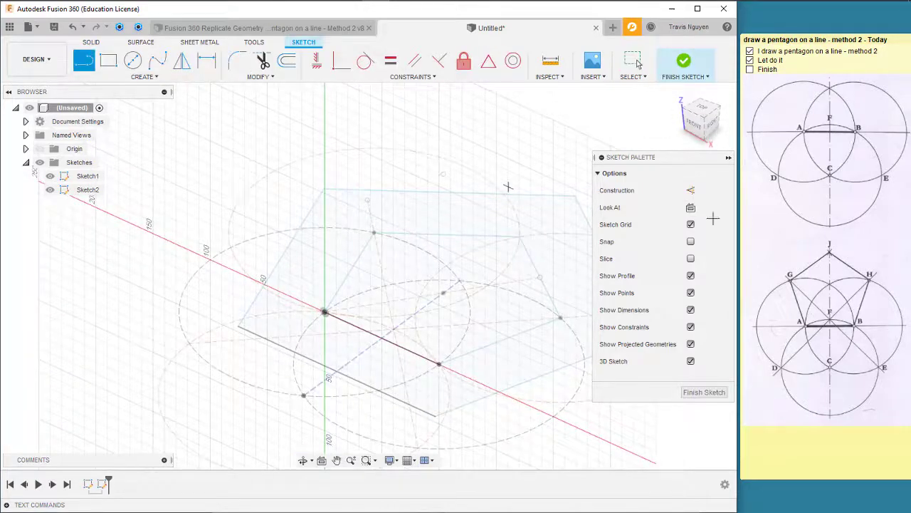
left_click(690, 190)
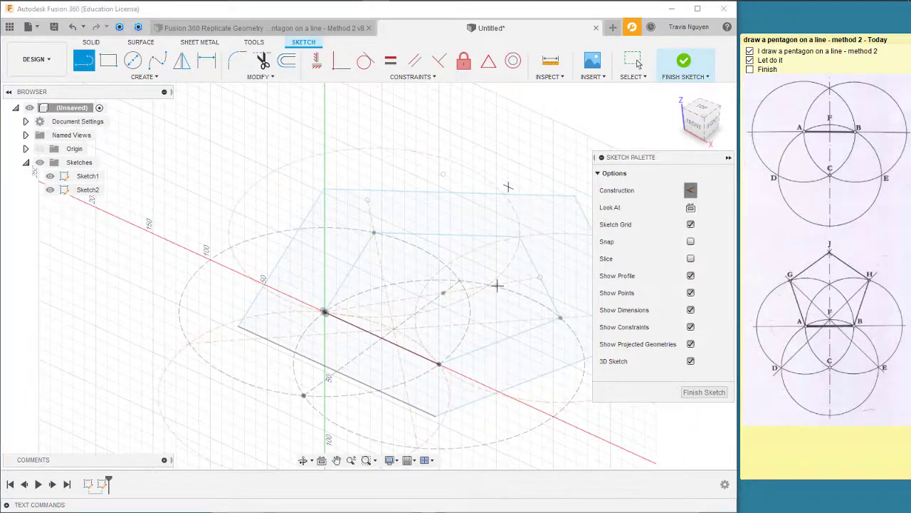
left_click(324, 311)
type("100")
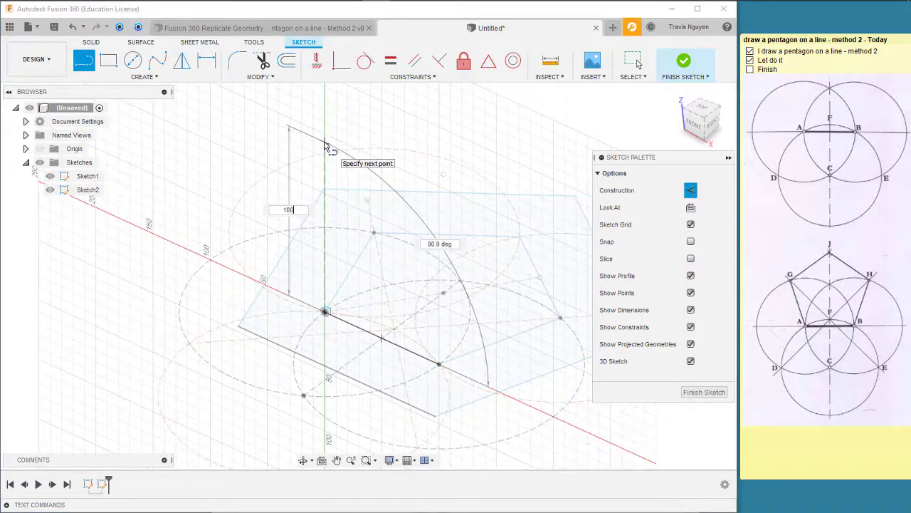
key("Return")
key("Escape")
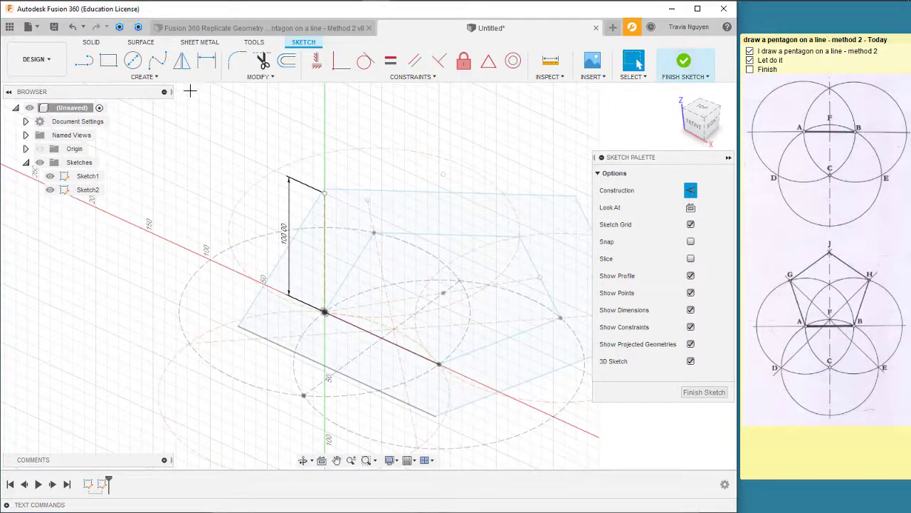
Add a dashed vertical guide and a second 100 mm vertical line, then finish the sketch.
left_click(84, 59)
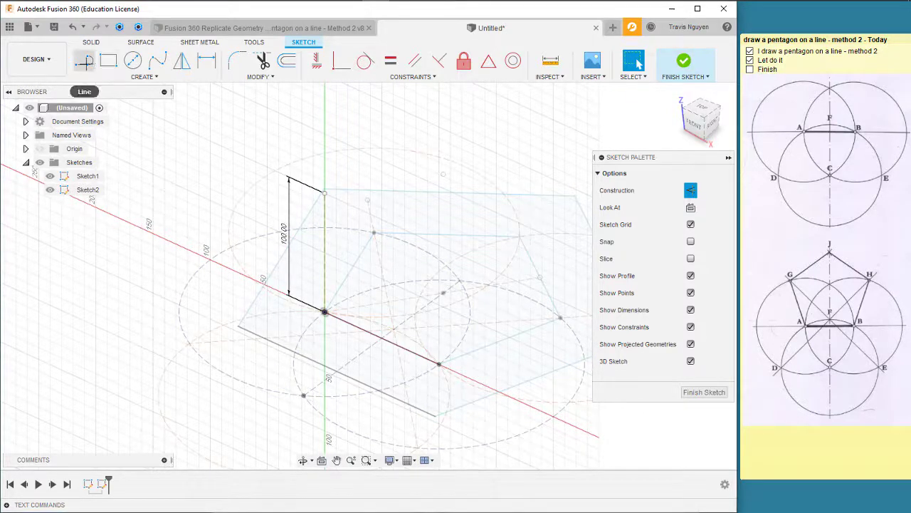
left_click(443, 292)
left_click(443, 175)
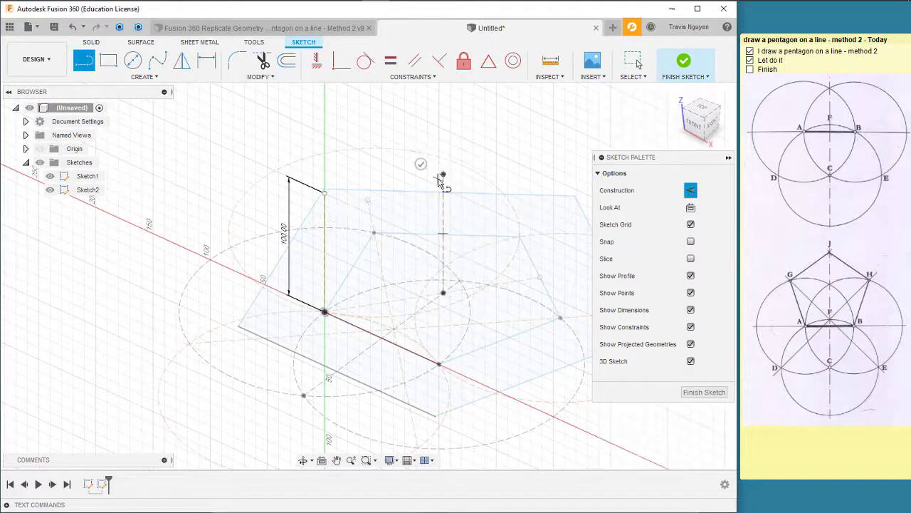
left_click(439, 364)
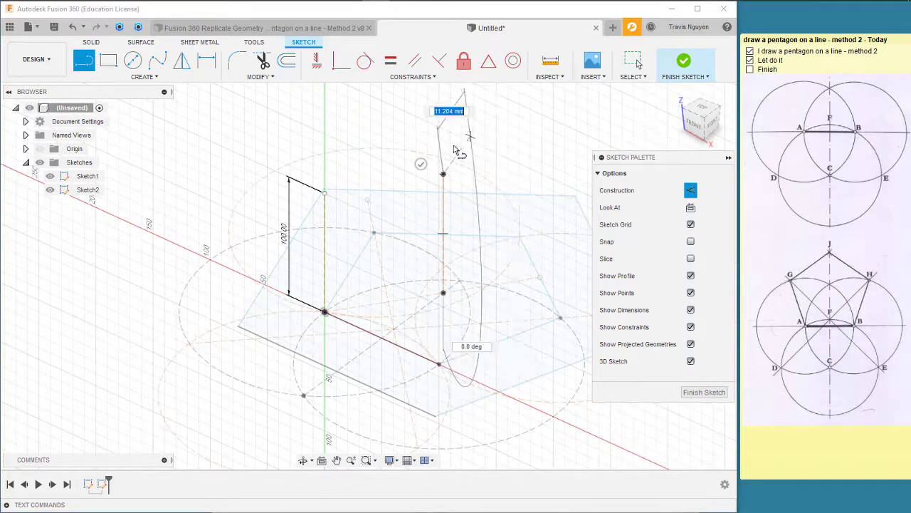
key("Escape")
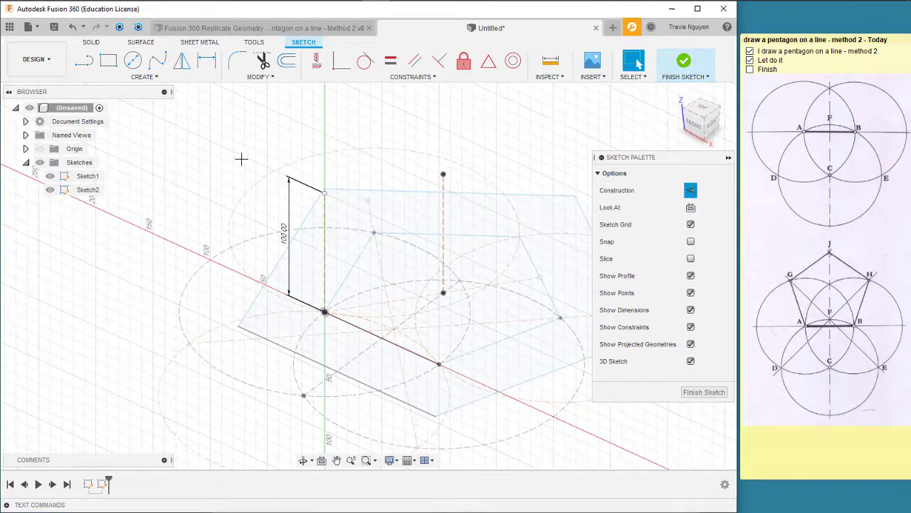
left_click(84, 60)
middle_click_drag(492, 419, 452, 368, "shift")
type("100")
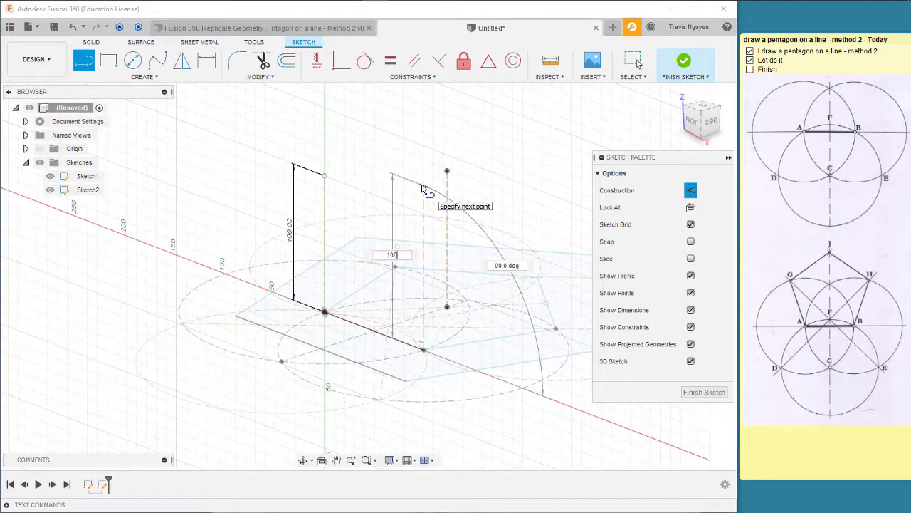
key("Return")
key("Escape")
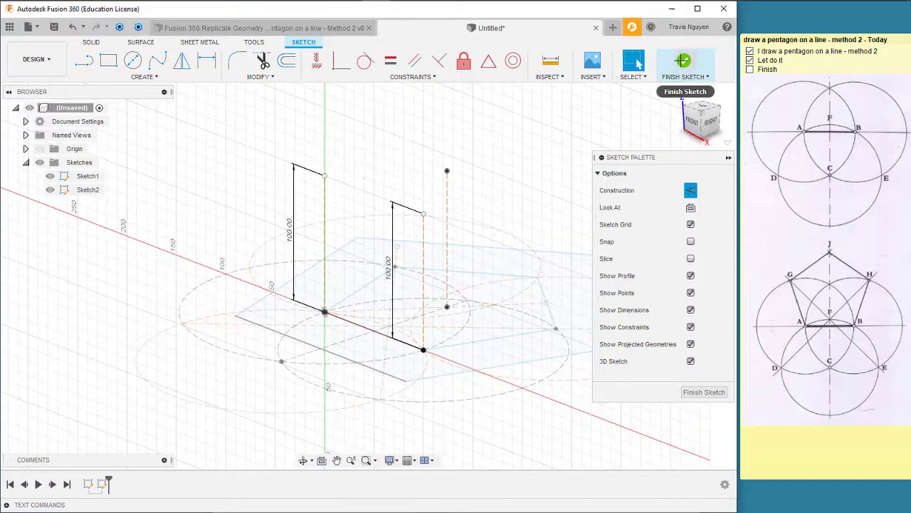
left_click(683, 62)
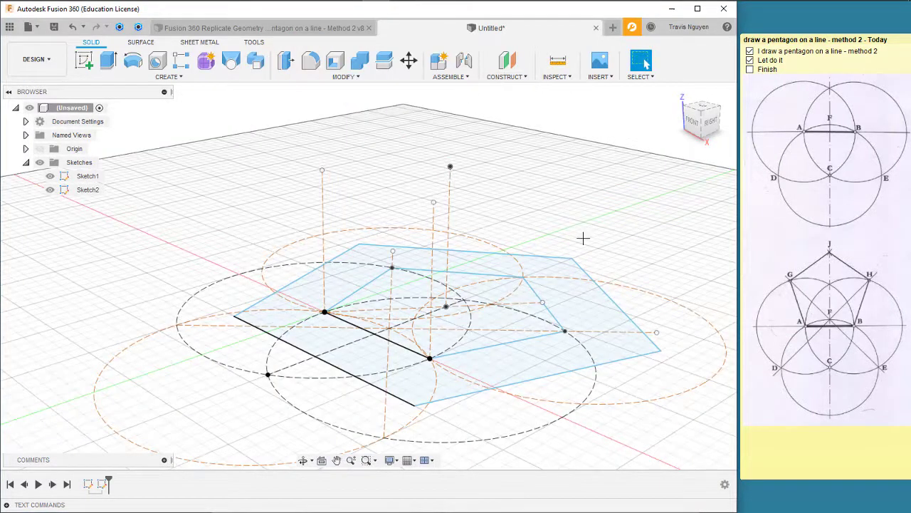
Create a construction plane through three points at one end of the base edge.
mouse_move(582, 238)
middle_mouse_down("shift")
mouse_move(644, 270)
mouse_move(556, 153)
middle_mouse_up("shift")
left_click(518, 78)
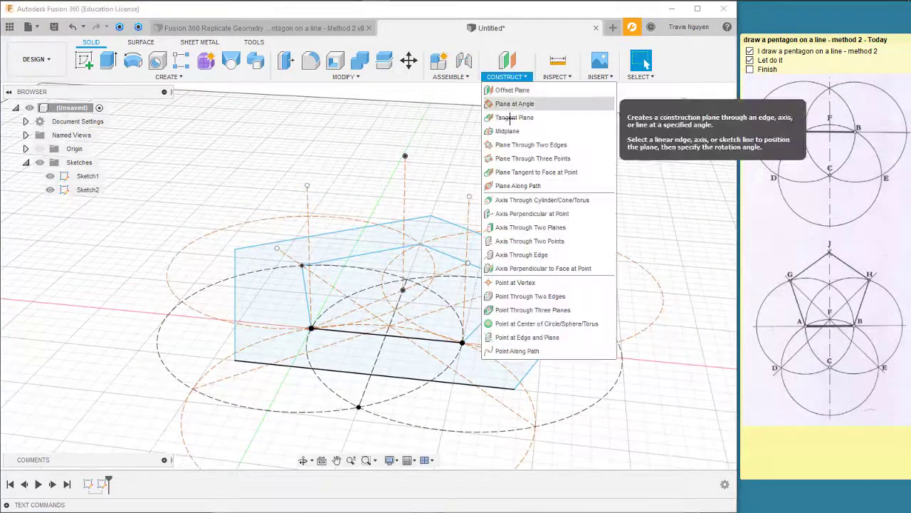
left_click(537, 159)
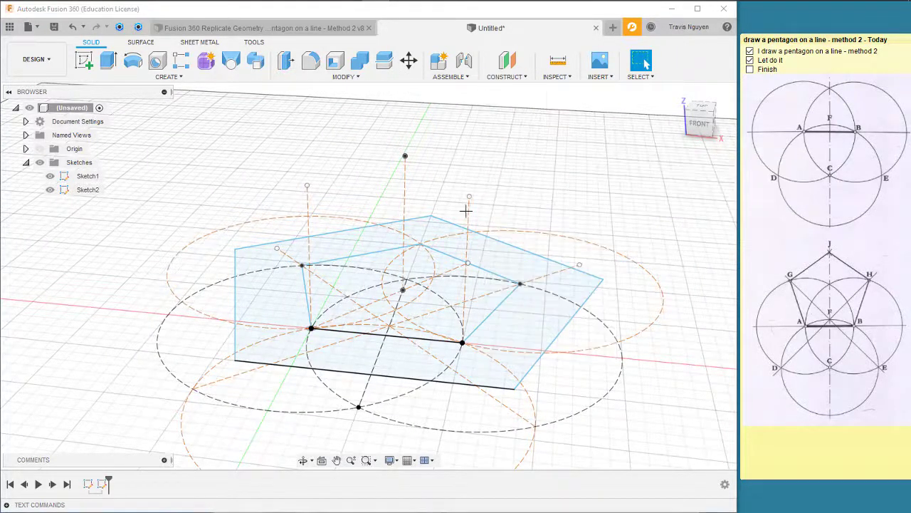
left_click(235, 359)
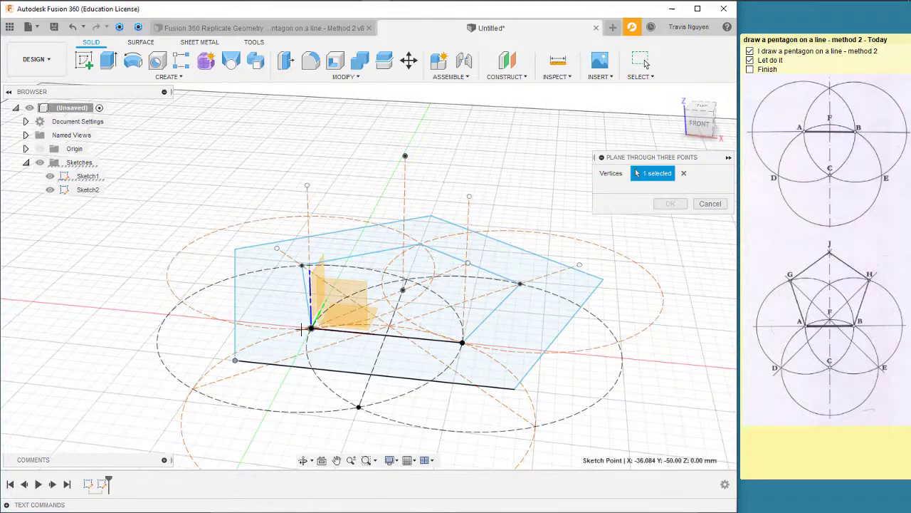
left_click(308, 185)
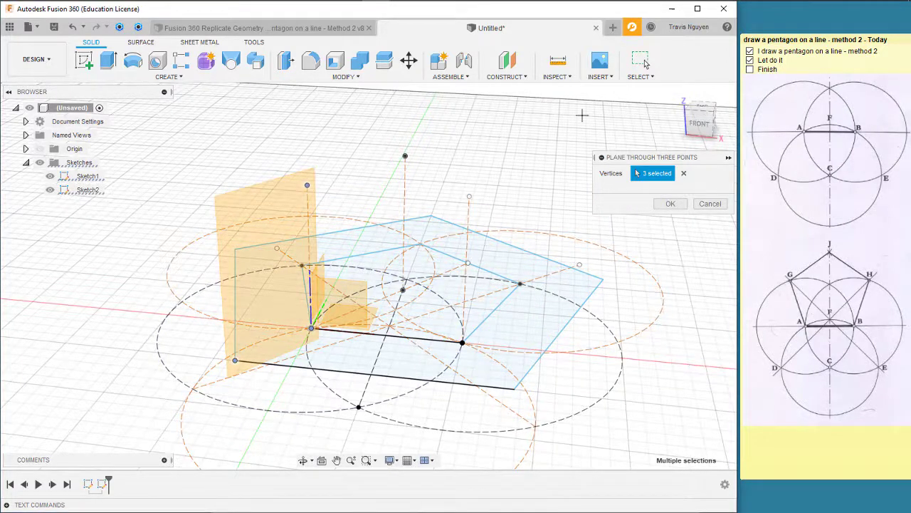
left_click(669, 204)
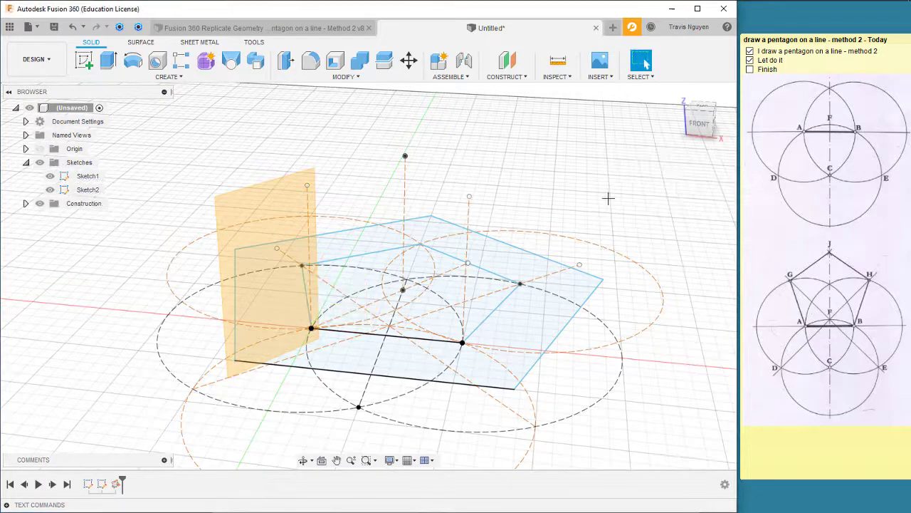
Repeat Plane Through Three Points for the base edge's other end.
right_click(609, 197)
left_click(613, 164)
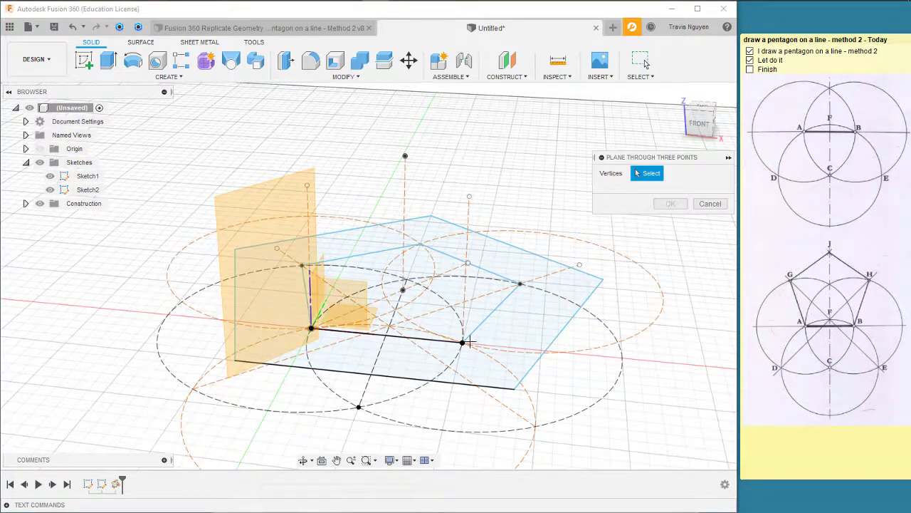
left_click(512, 388)
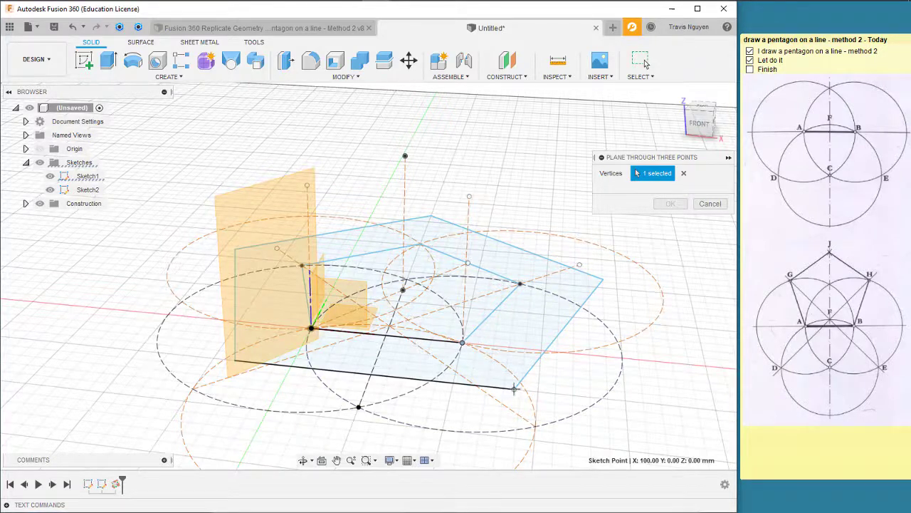
left_click(470, 196)
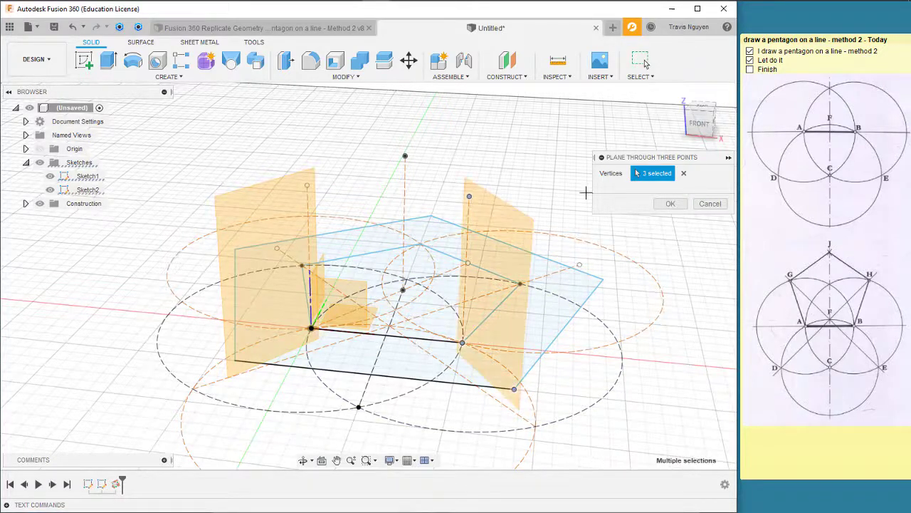
left_click(675, 205)
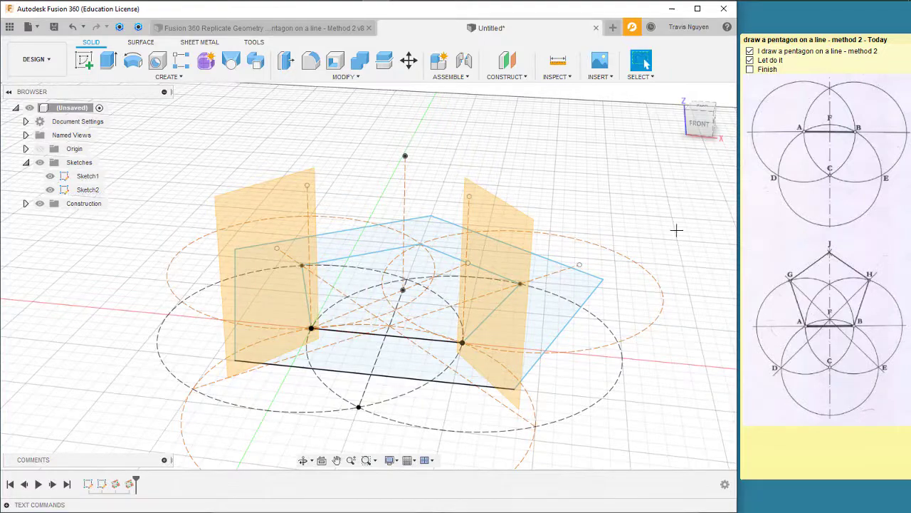
mouse_move(677, 230)
middle_mouse_down("shift")
mouse_move(628, 224)
mouse_move(655, 224)
mouse_move(522, 159)
middle_mouse_up("shift")
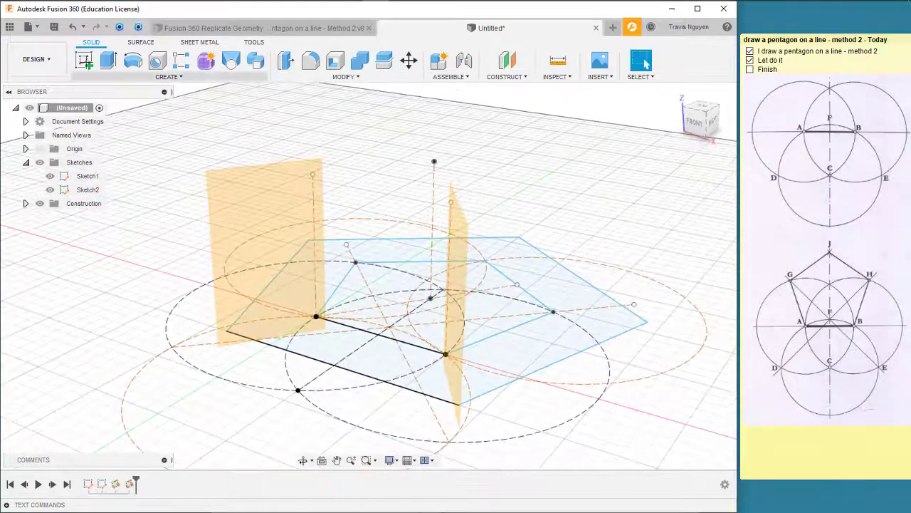
left_click(83, 60)
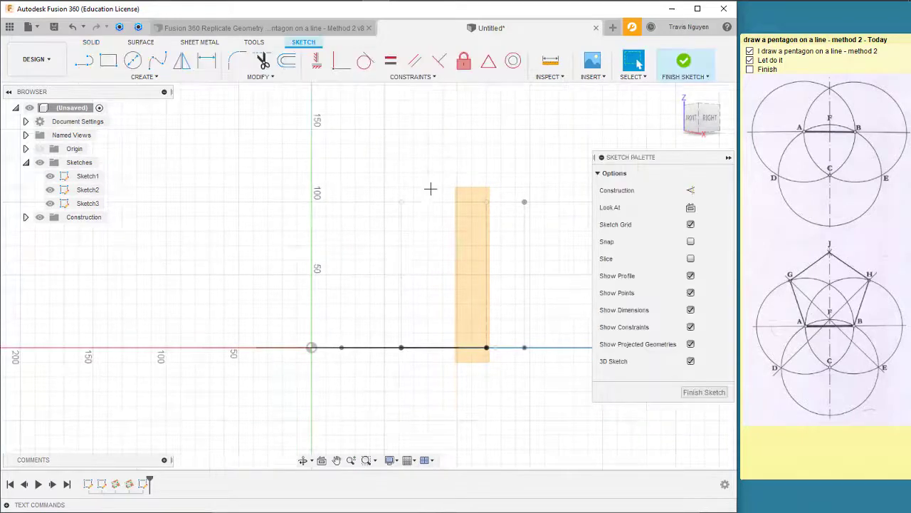
Draw a 100 mm-tall construction frame from the pentagon vertex back to the origin.
middle_click_drag(449, 255, 463, 277, "shift")
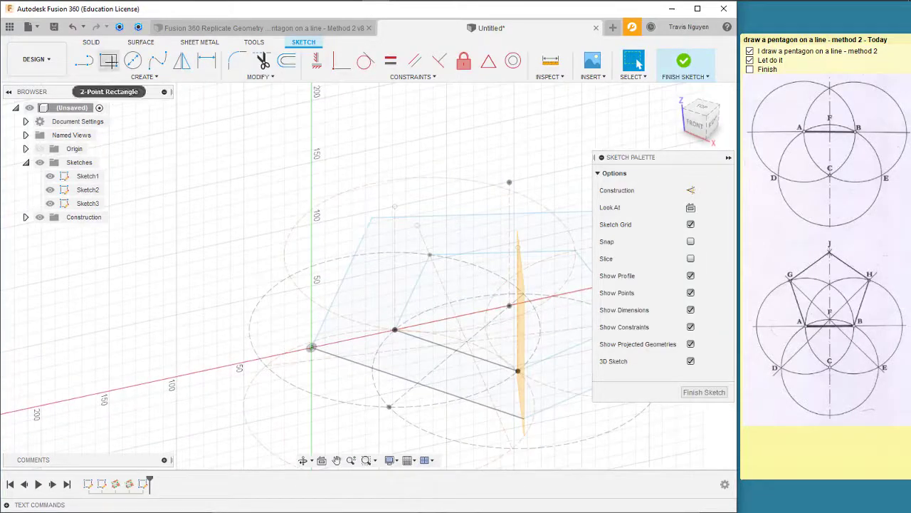
key("r")
key("l")
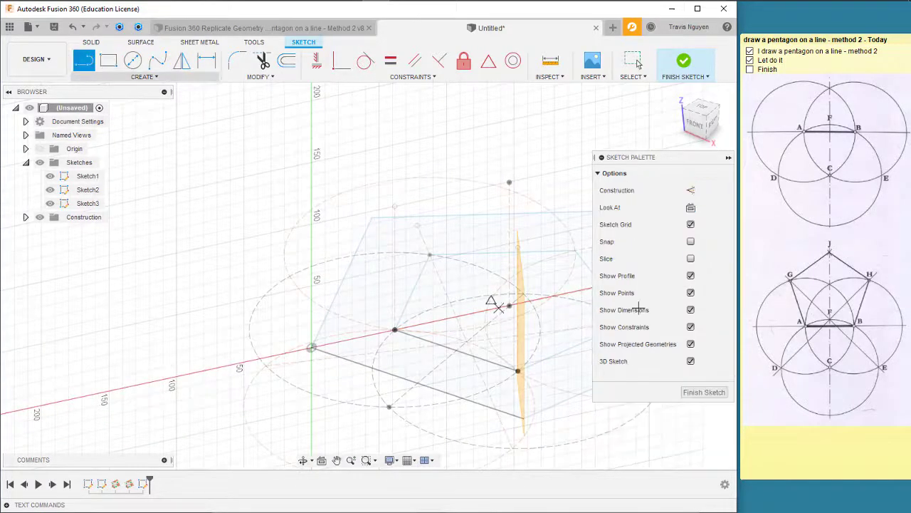
left_click(687, 192)
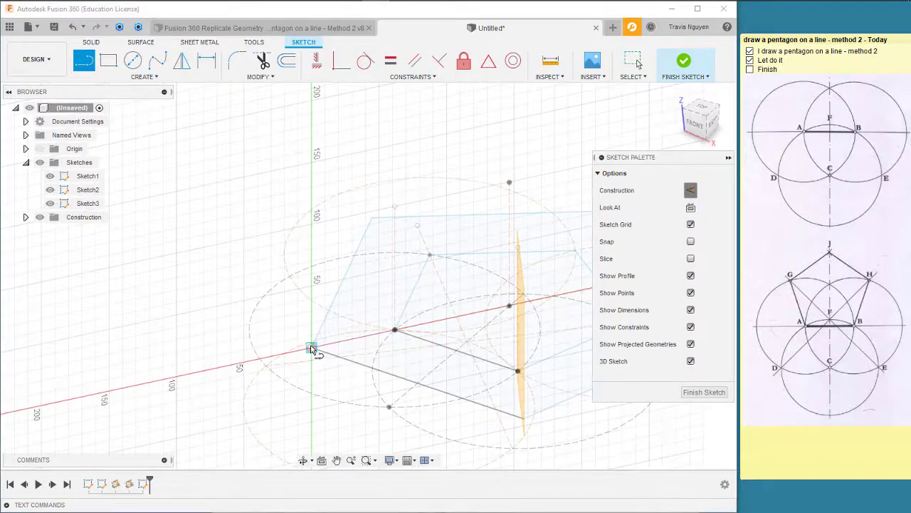
left_click(394, 329)
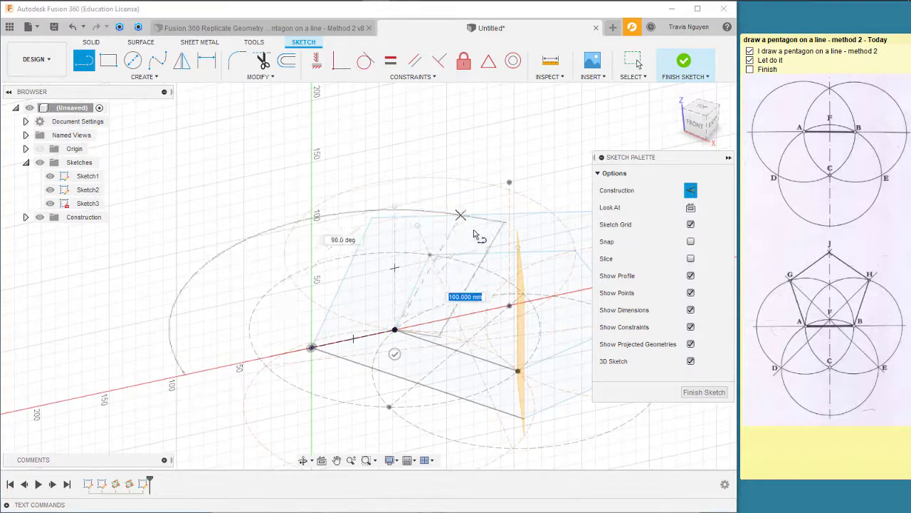
left_click(394, 206)
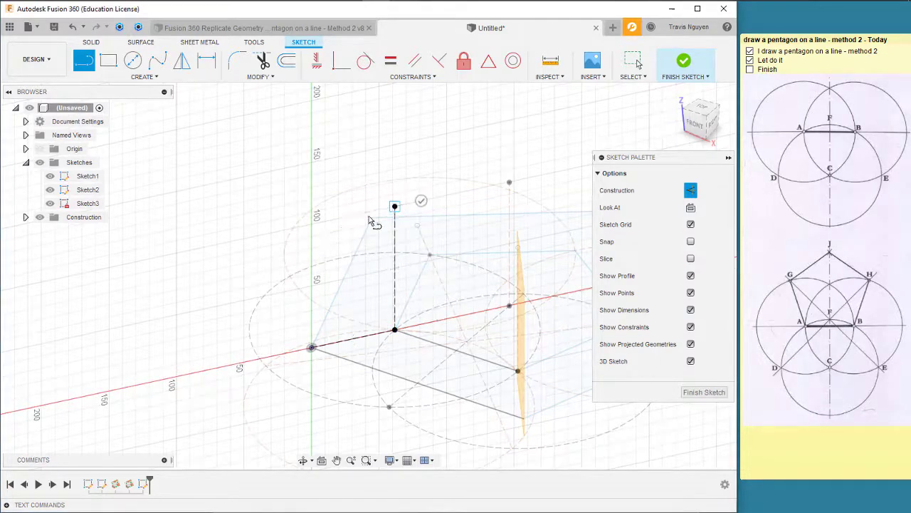
left_click(312, 223)
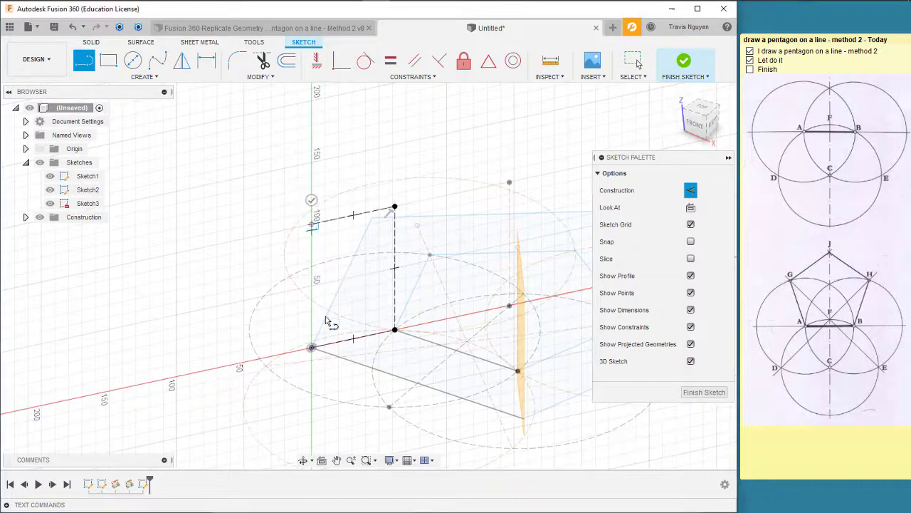
left_click(312, 348)
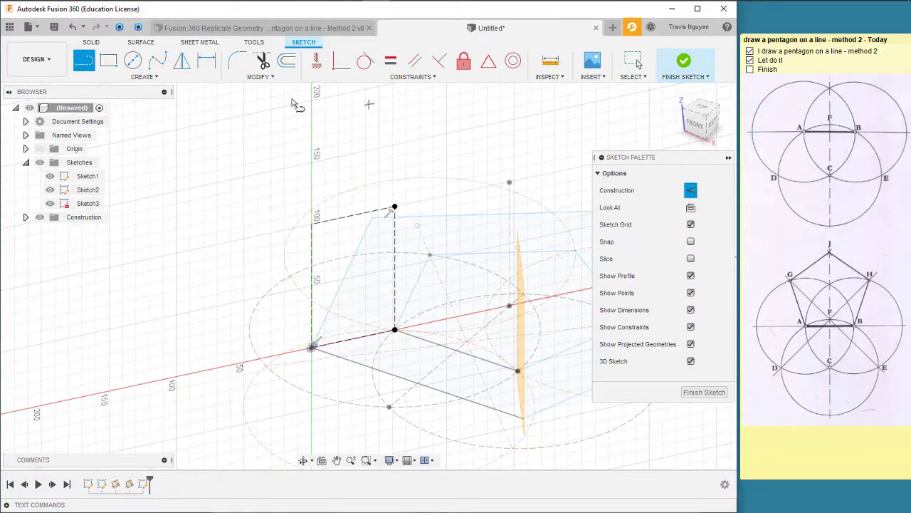
Draw the arch spline from the origin through a peak to the pentagon corner.
left_click(158, 60)
left_click(690, 190)
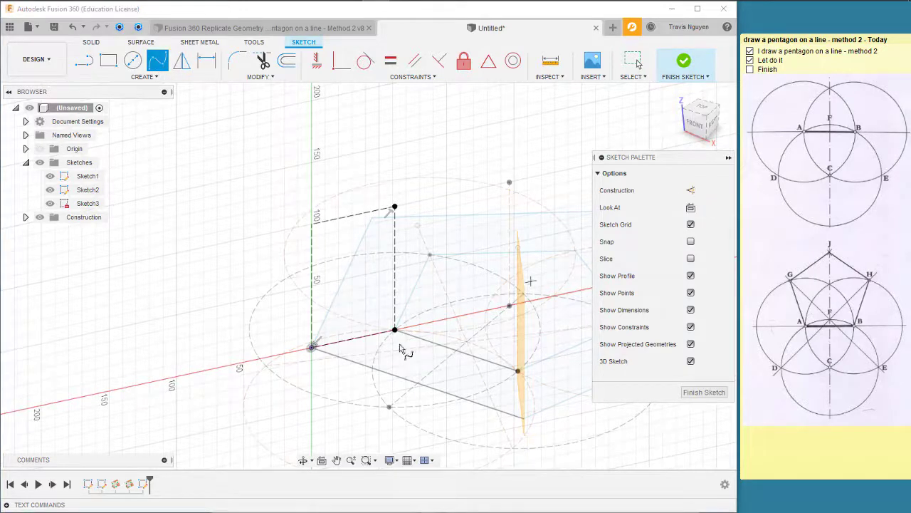
left_click(312, 347)
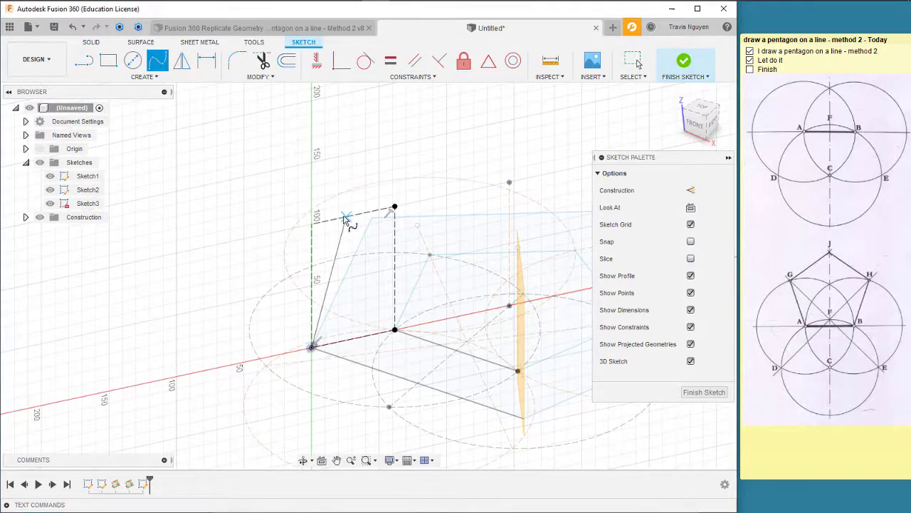
left_click(353, 215)
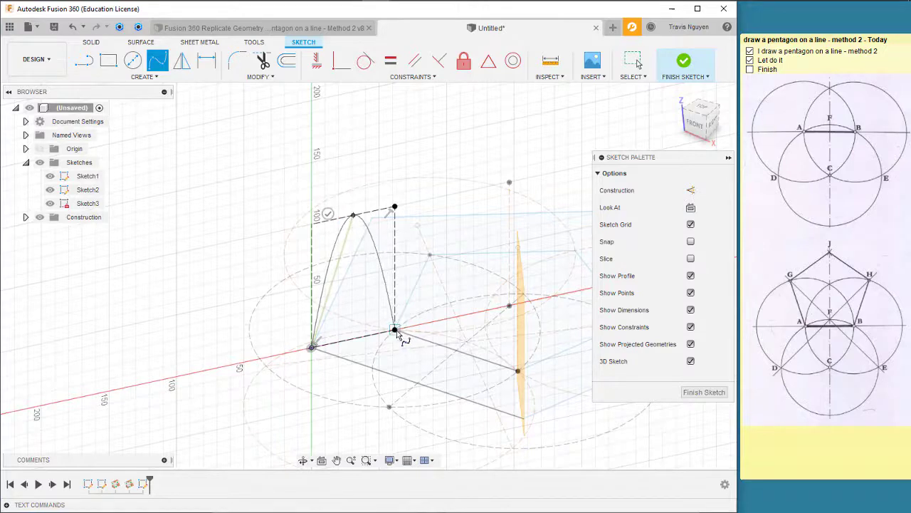
left_click(394, 330)
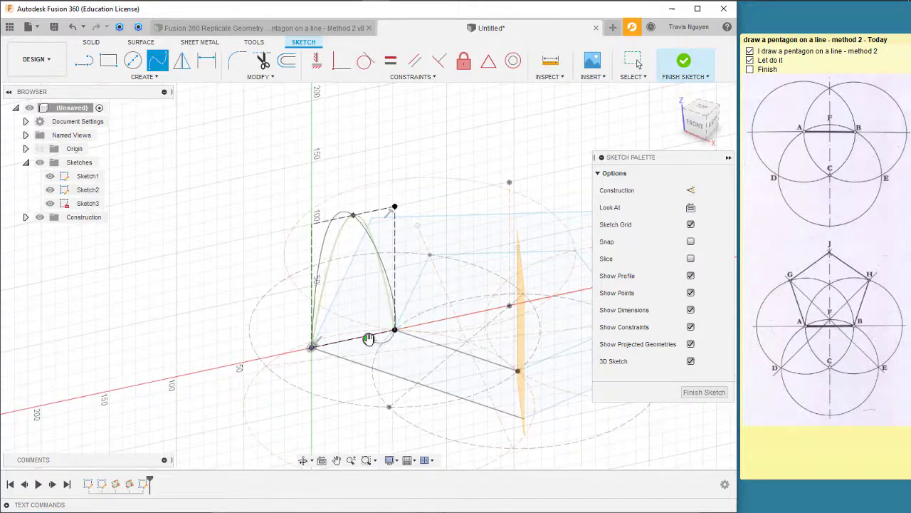
key("Escape")
Close the arch with a straight base line, finish Sketch3 and start a new sketch.
key("l")
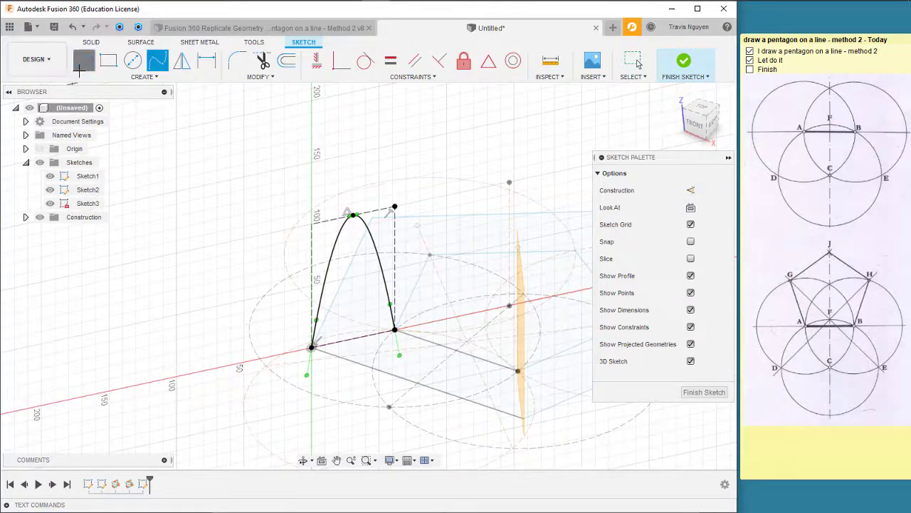
left_click(394, 331)
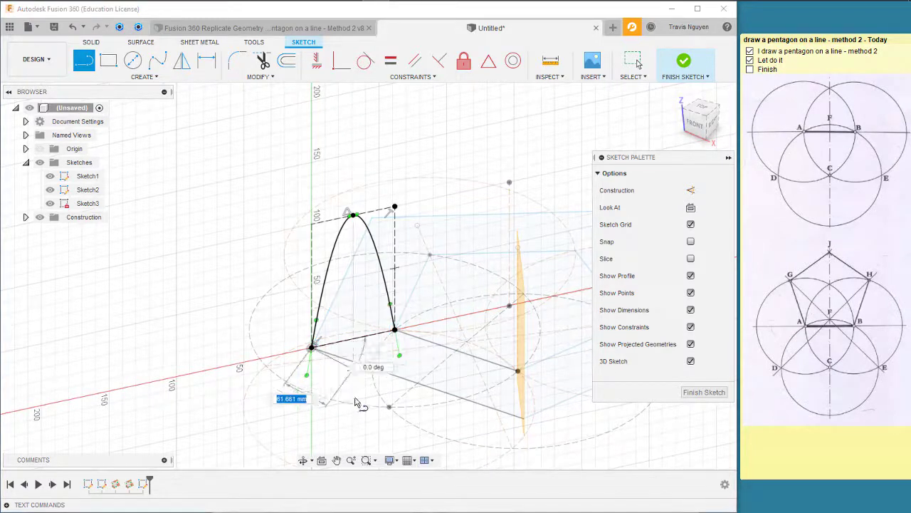
left_click(394, 331)
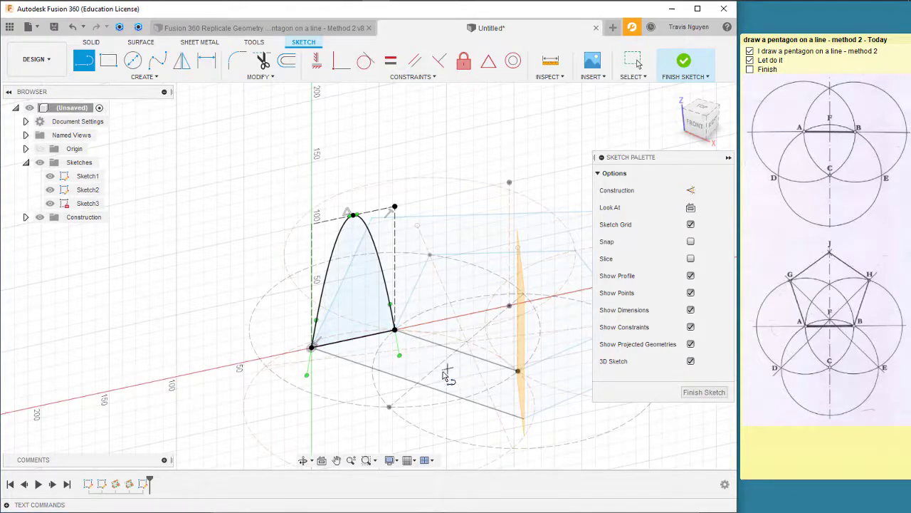
key("Escape")
mouse_move(403, 417)
middle_mouse_down("shift")
mouse_move(574, 399)
mouse_move(517, 401)
middle_mouse_up("shift")
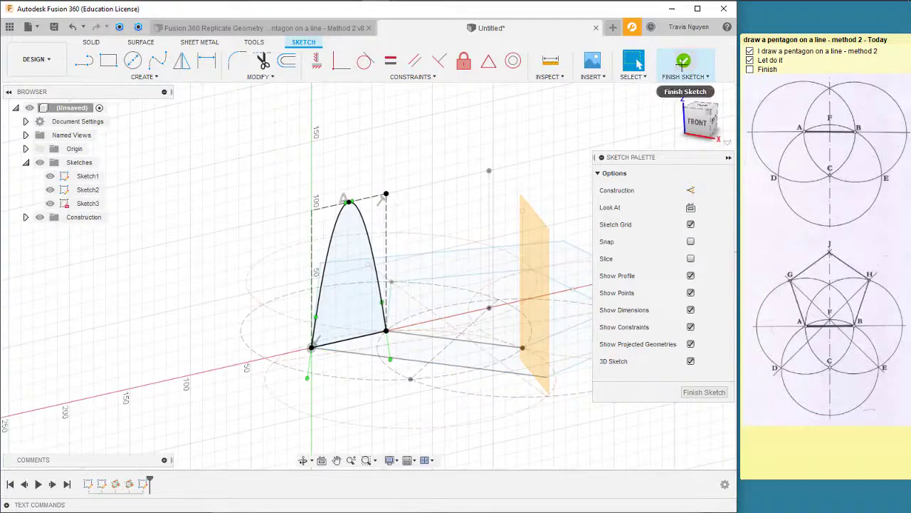
left_click(684, 63)
mouse_move(488, 366)
middle_mouse_down("shift")
mouse_move(543, 406)
mouse_move(553, 404)
mouse_move(548, 387)
mouse_move(406, 380)
mouse_move(326, 230)
middle_mouse_up("shift")
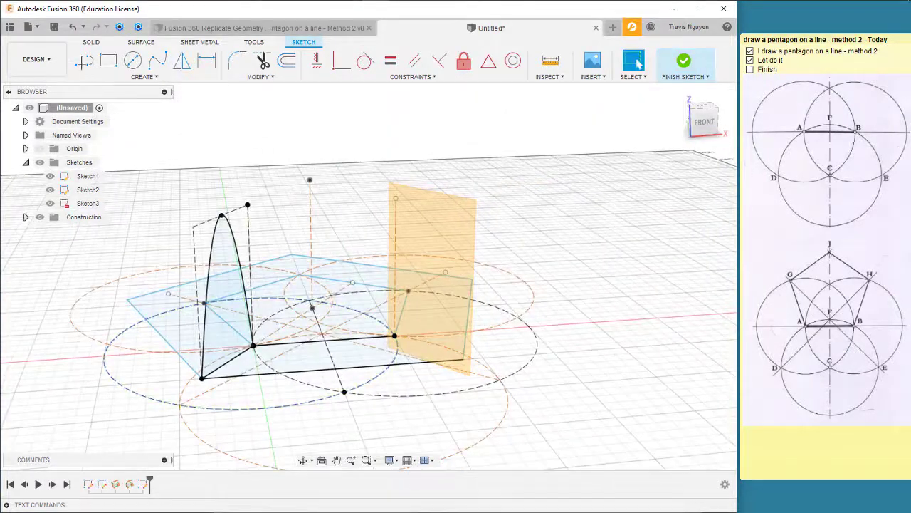
left_click(683, 63)
left_click(84, 60)
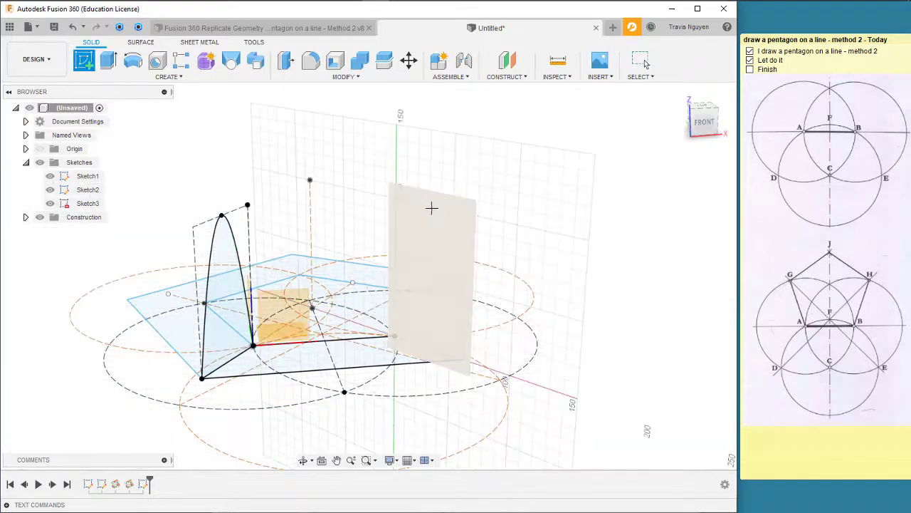
On the front plane, draw a 100 mm vertical construction line from the pentagon vertex.
left_click(474, 224)
mouse_move(517, 316)
middle_mouse_down("shift")
mouse_move(514, 349)
mouse_move(494, 350)
mouse_move(544, 252)
mouse_move(302, 152)
middle_mouse_up("shift")
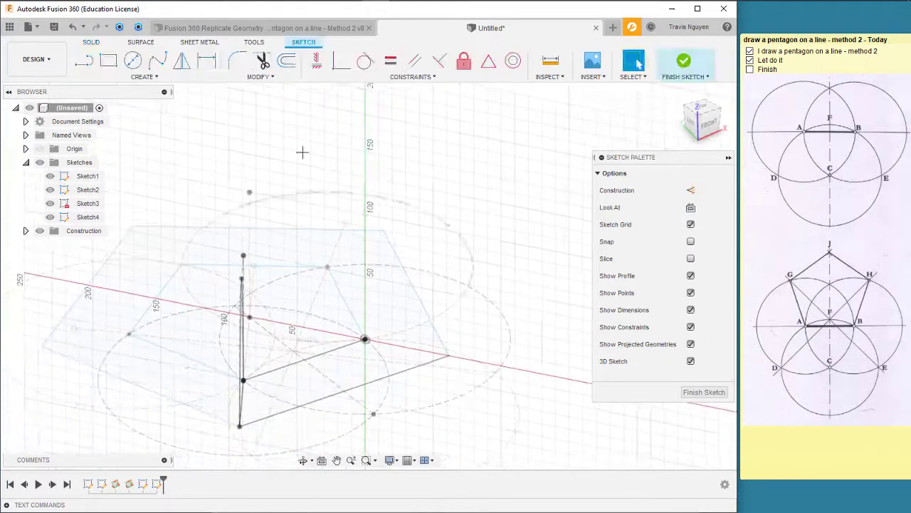
left_click(84, 61)
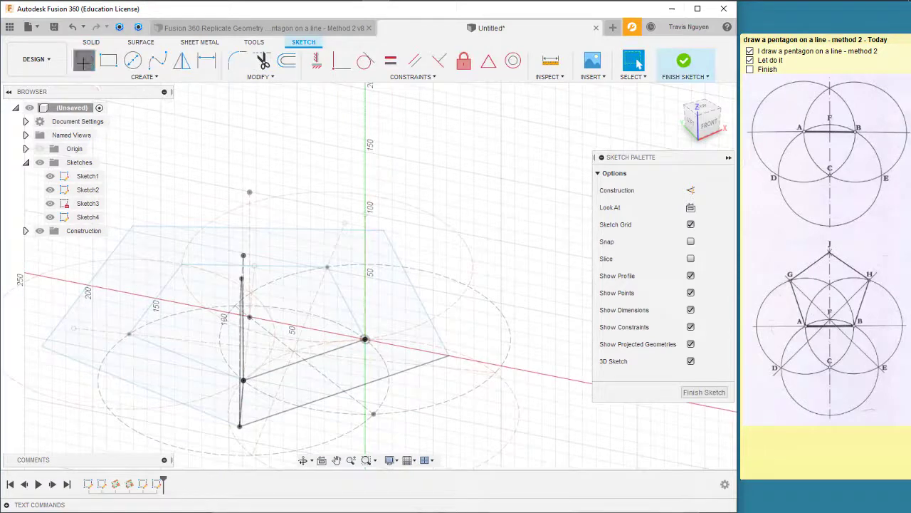
left_click(364, 339)
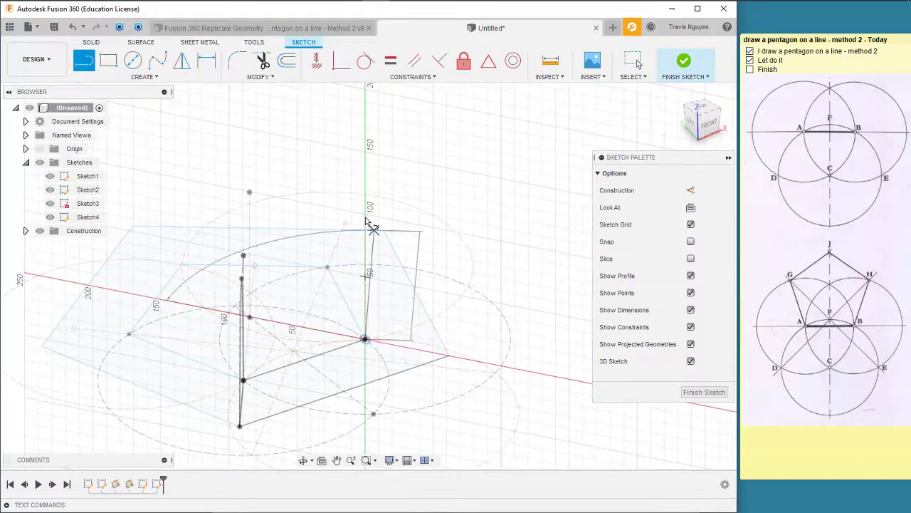
left_click(691, 190)
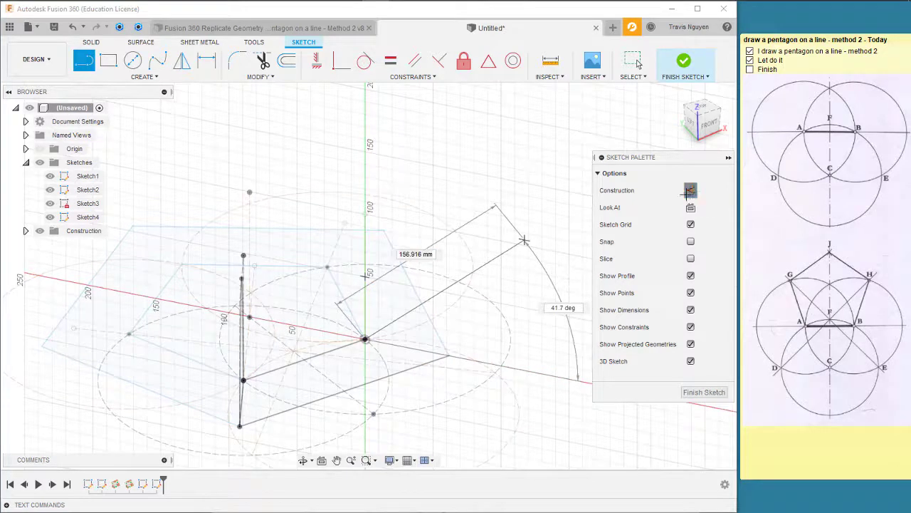
left_click(364, 214)
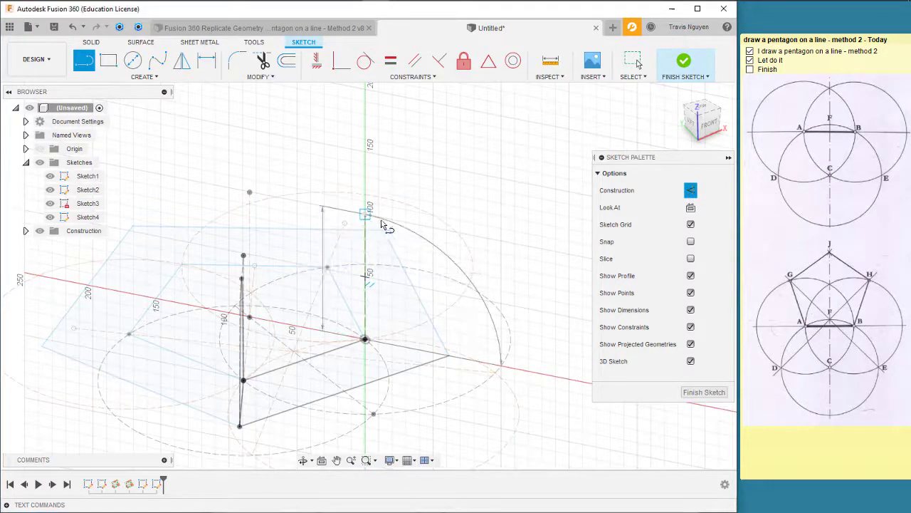
Complete the frame's top edge and bring its side down to the next pentagon corner.
left_click_drag(364, 214, 431, 232)
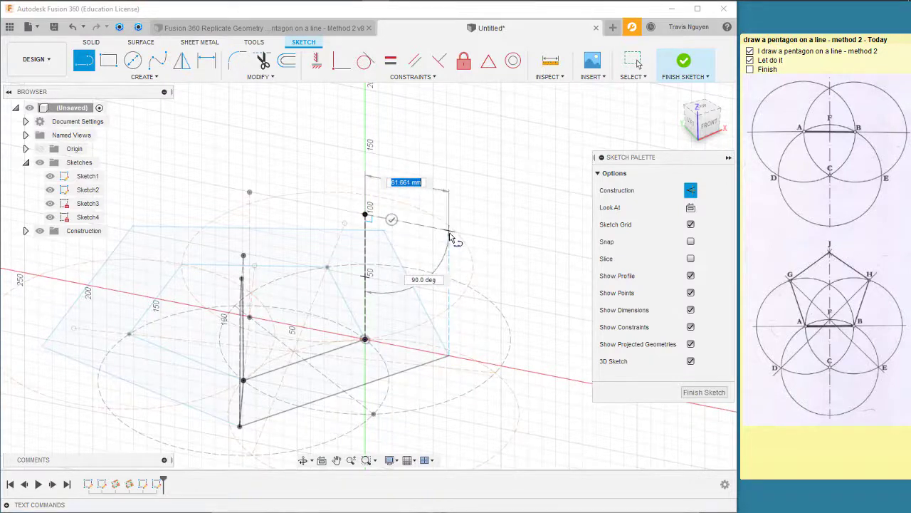
left_click(448, 233)
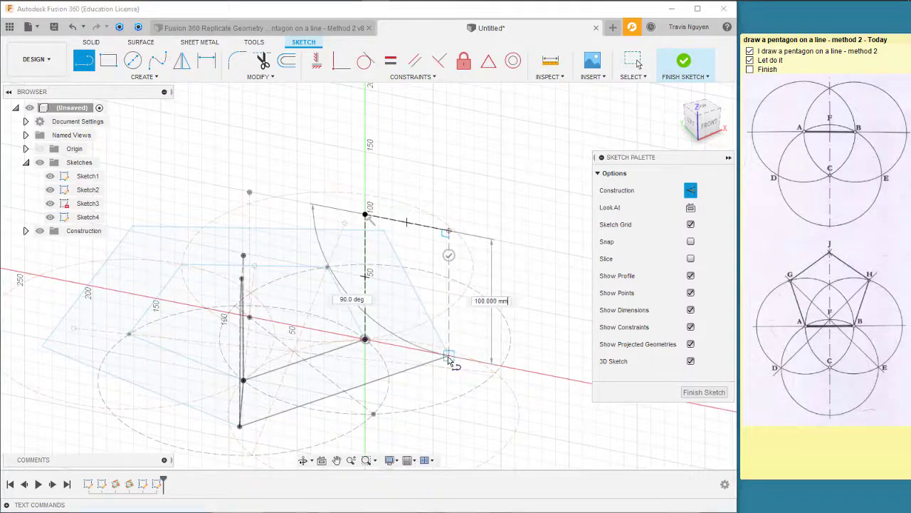
left_click(448, 356)
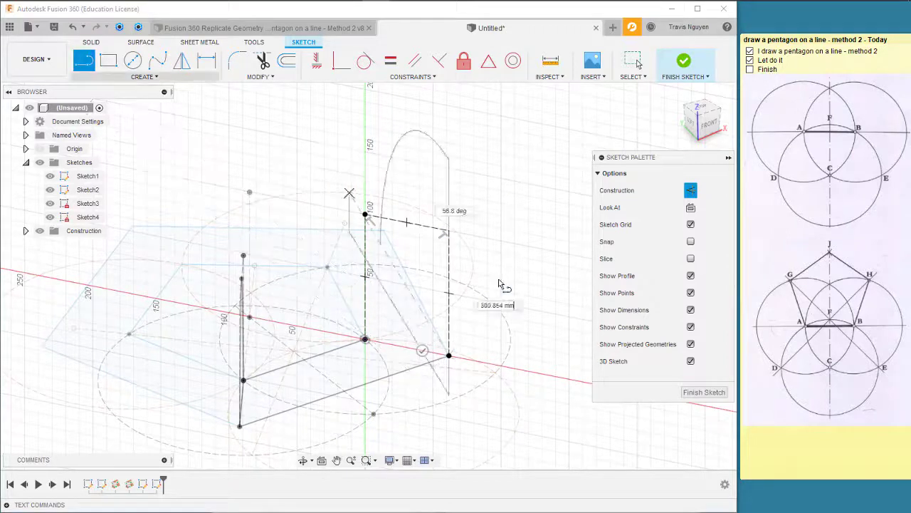
left_click(448, 350)
key("Escape")
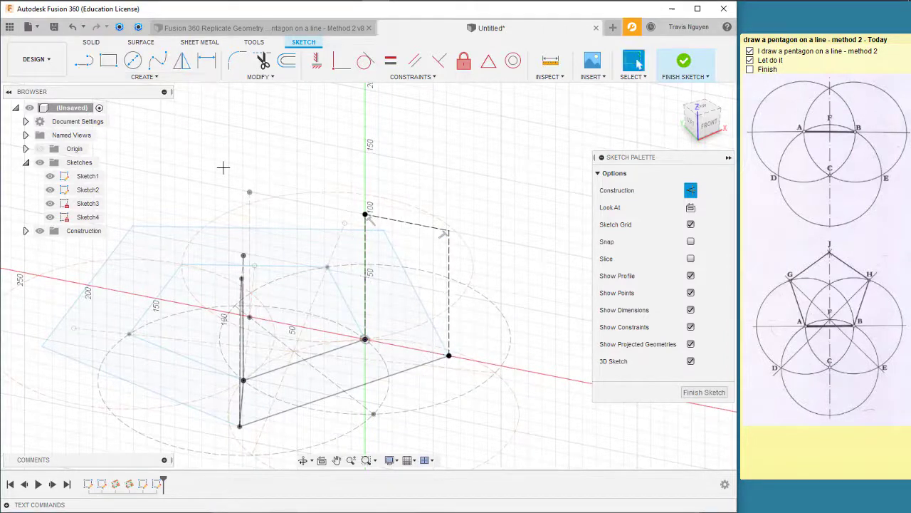
left_click(84, 61)
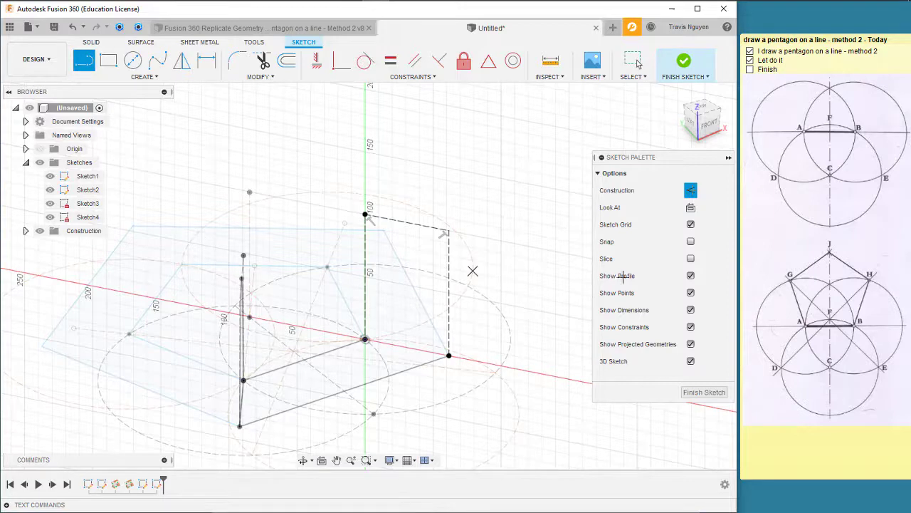
left_click(690, 189)
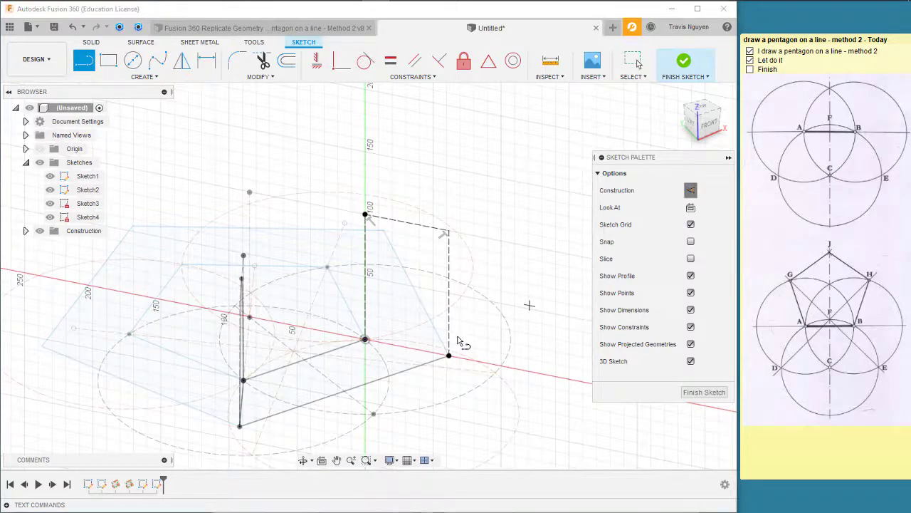
left_click(365, 340)
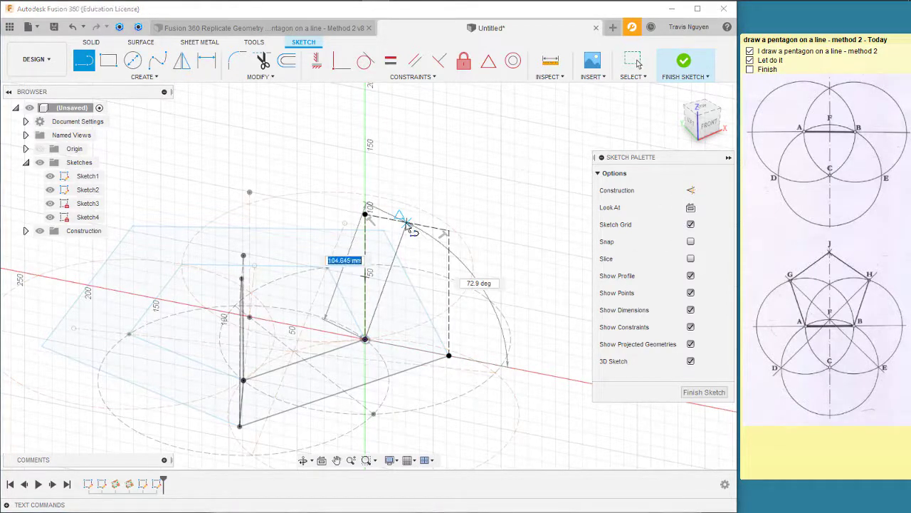
key("Escape")
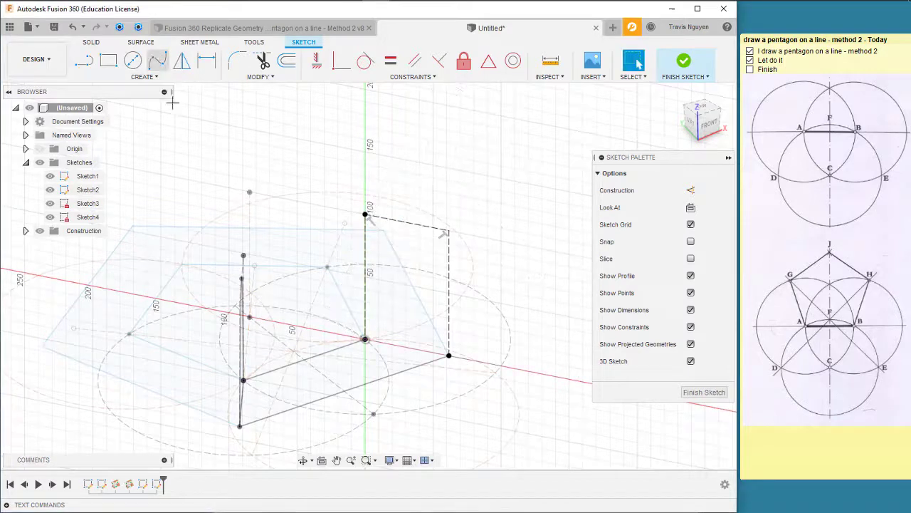
Draw the second arch spline with its peak under the frame top, ending at the pentagon corner.
left_click(157, 60)
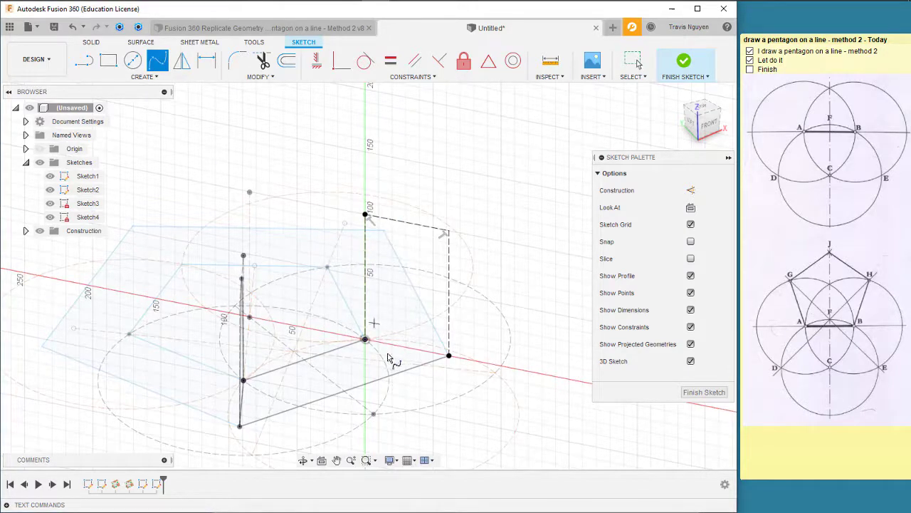
left_click(408, 224)
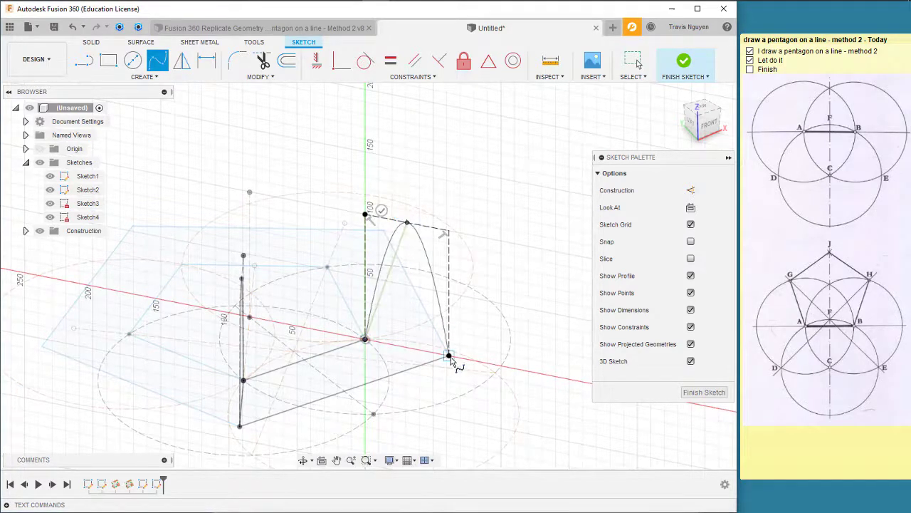
left_click(448, 355)
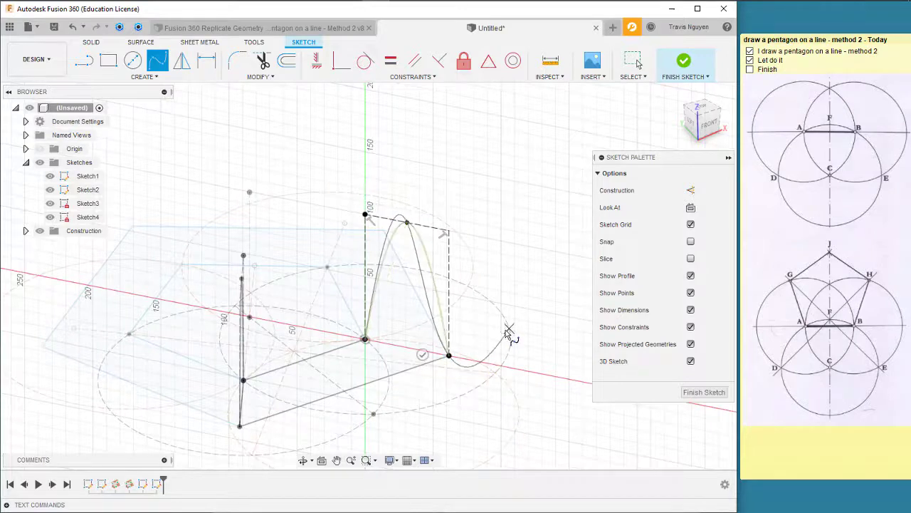
left_click(421, 355)
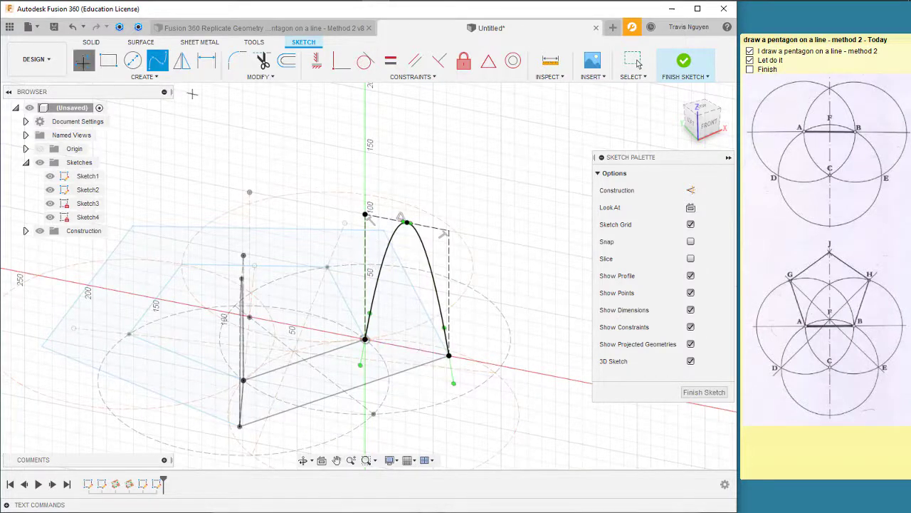
Close the second arch with a base line and finish Sketch4.
key("l")
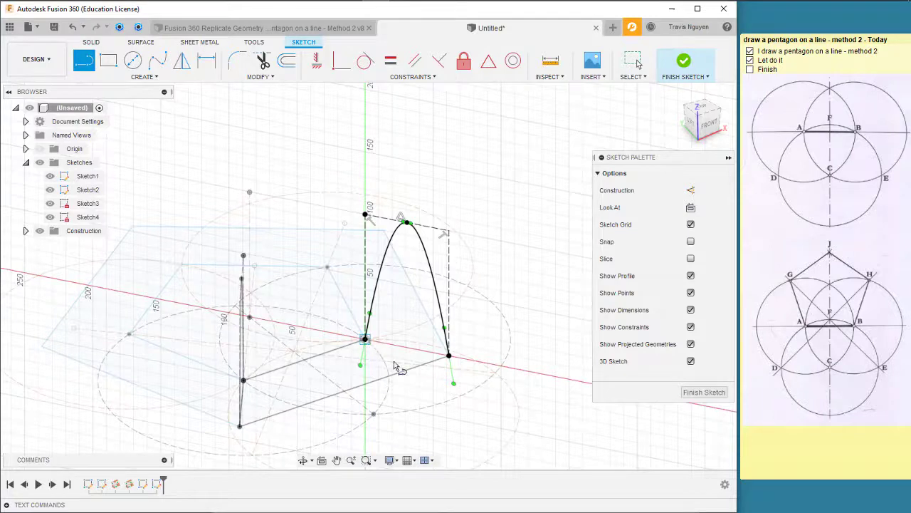
left_click(365, 339)
left_click(449, 355)
key("Escape")
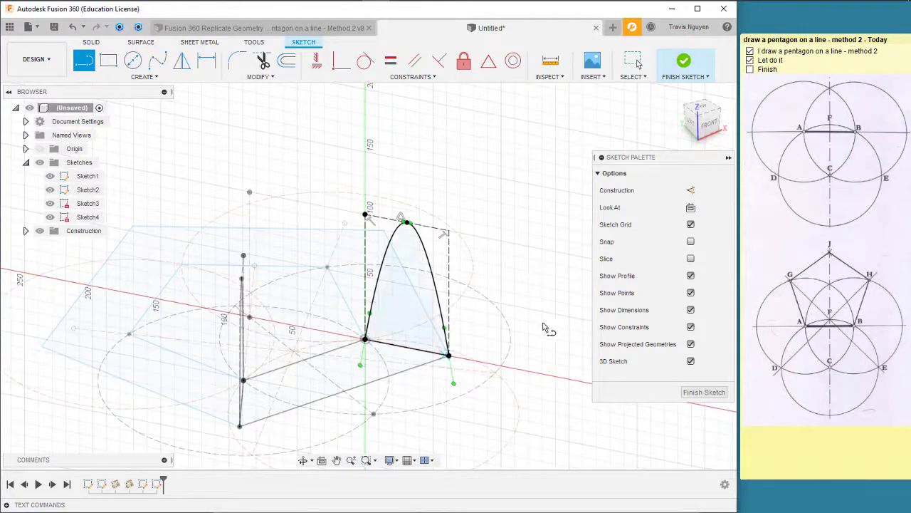
key("Escape")
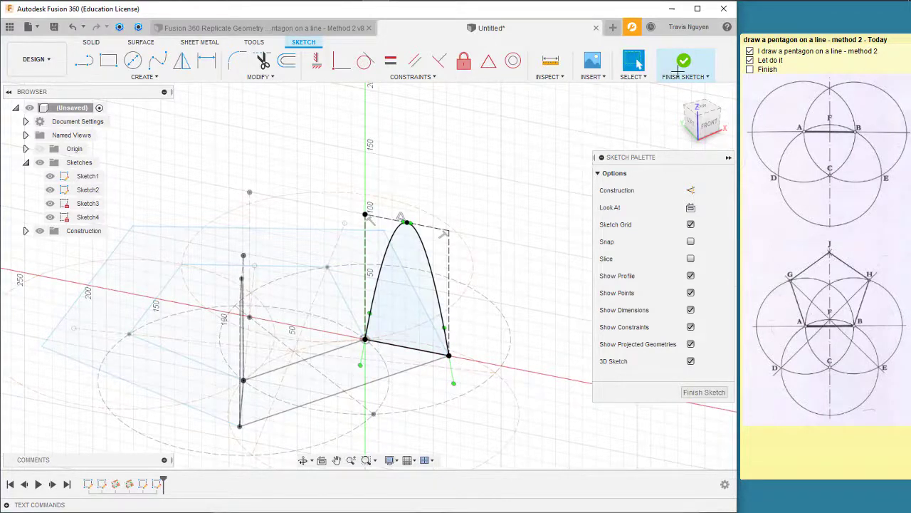
left_click(682, 71)
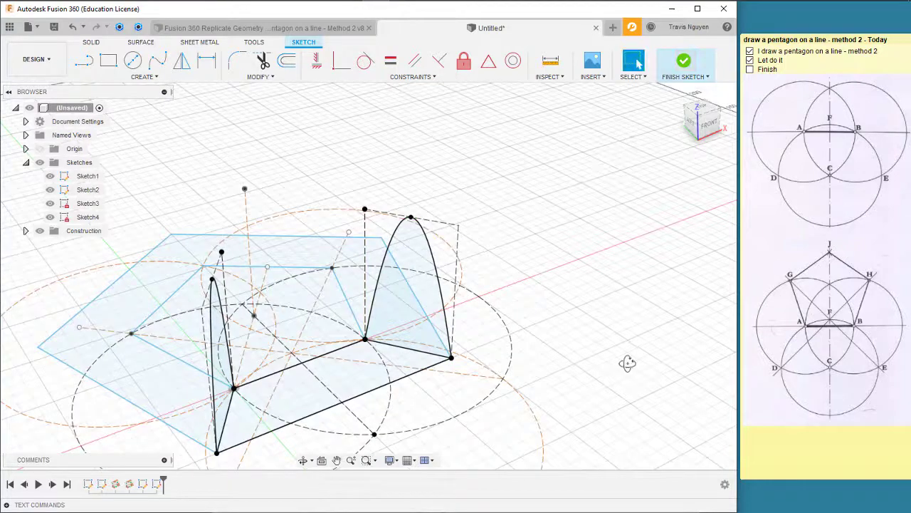
mouse_move(627, 363)
middle_mouse_down("shift")
mouse_move(572, 364)
mouse_move(580, 356)
middle_mouse_up("shift")
middle_click_drag(625, 393, 493, 396, "shift")
left_click(428, 294)
Loft from the left arch profile to the right arch profile as a new body.
left_click(170, 76)
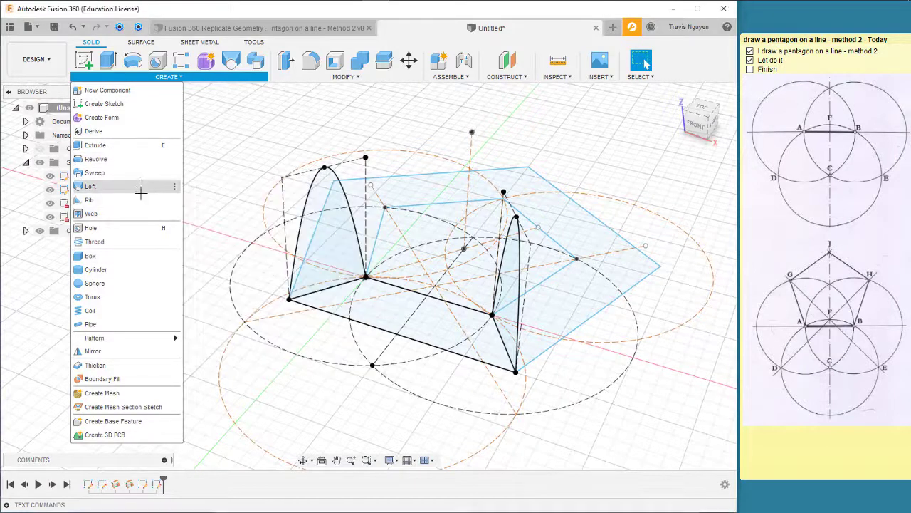
left_click(138, 186)
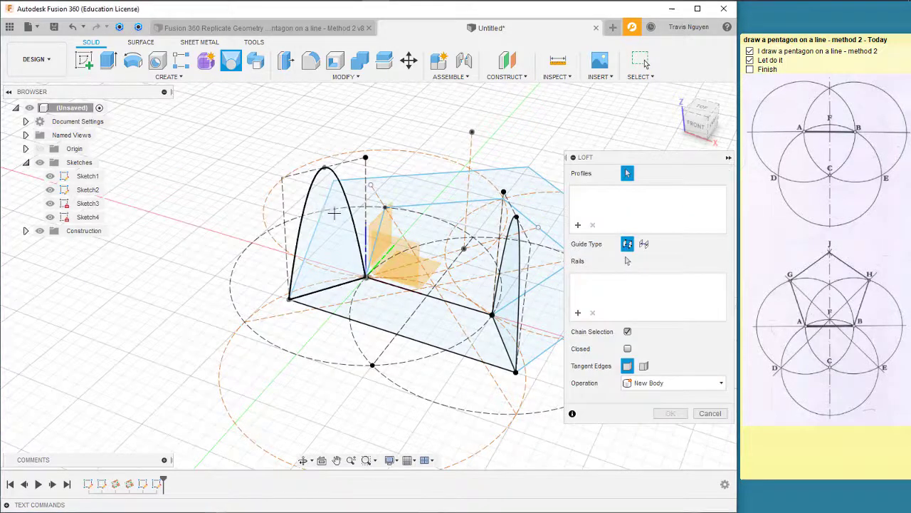
left_click(324, 206)
left_click(515, 275)
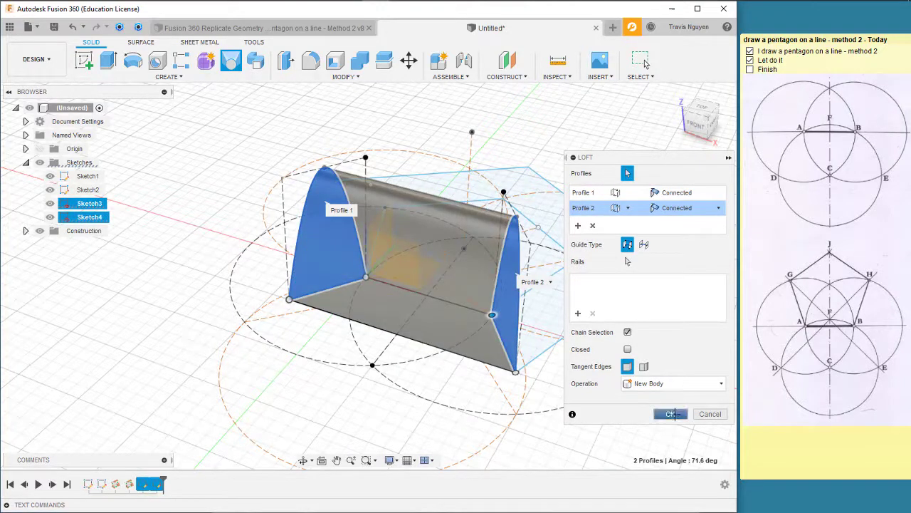
left_click(669, 413)
mouse_move(650, 407)
middle_mouse_down("shift")
mouse_move(626, 390)
mouse_move(595, 403)
mouse_move(411, 419)
mouse_move(533, 431)
mouse_move(626, 417)
mouse_move(545, 435)
mouse_move(427, 439)
middle_mouse_up("shift")
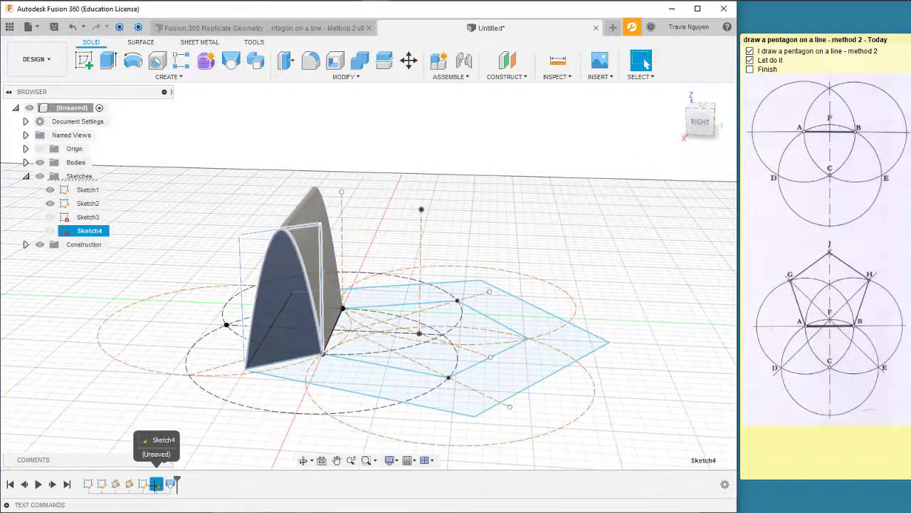
Reopen Sketch4 from the timeline and draw a line at 60°.
right_click(158, 486)
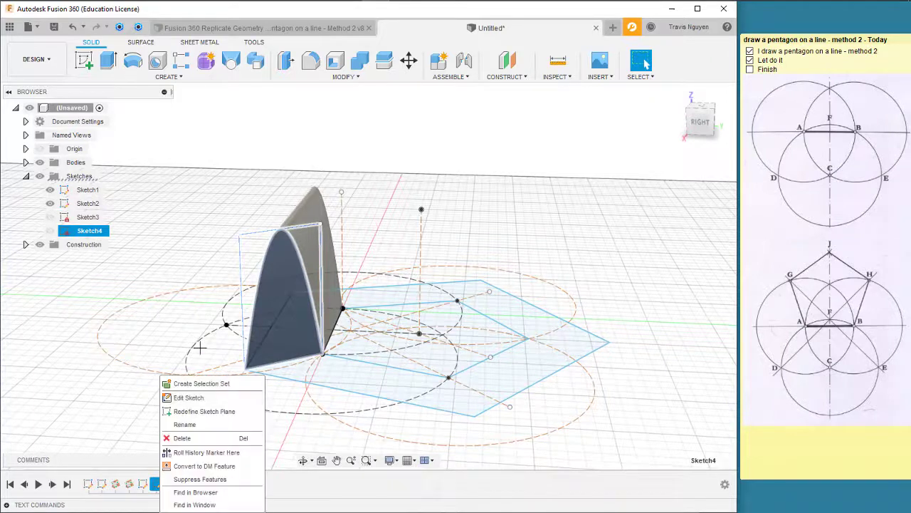
left_click(187, 397)
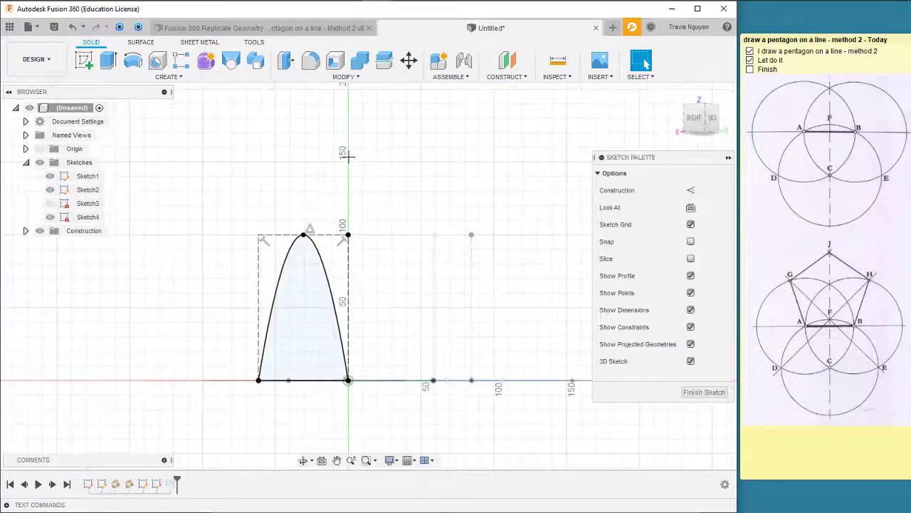
key("l")
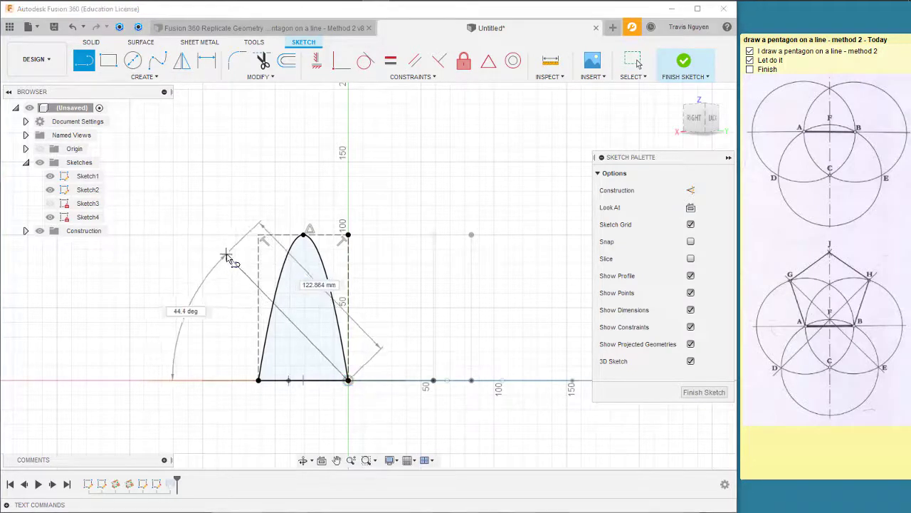
key("Tab")
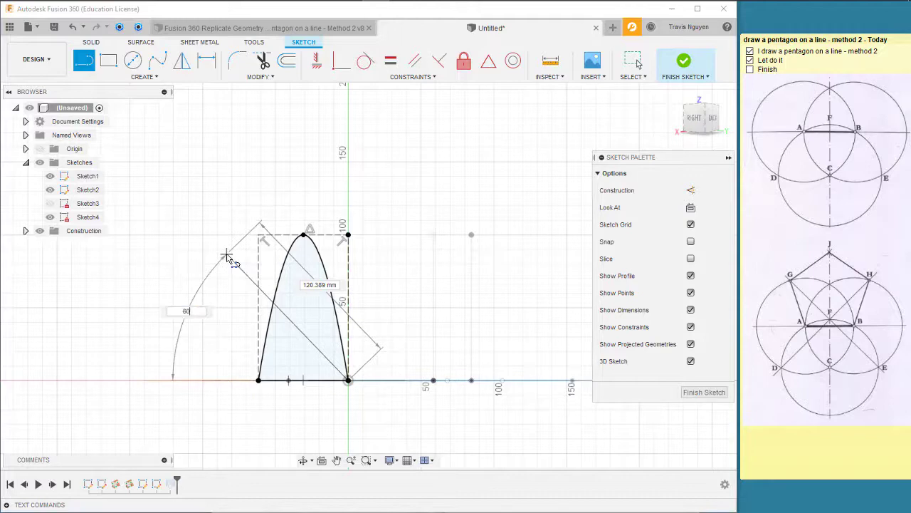
key("Tab")
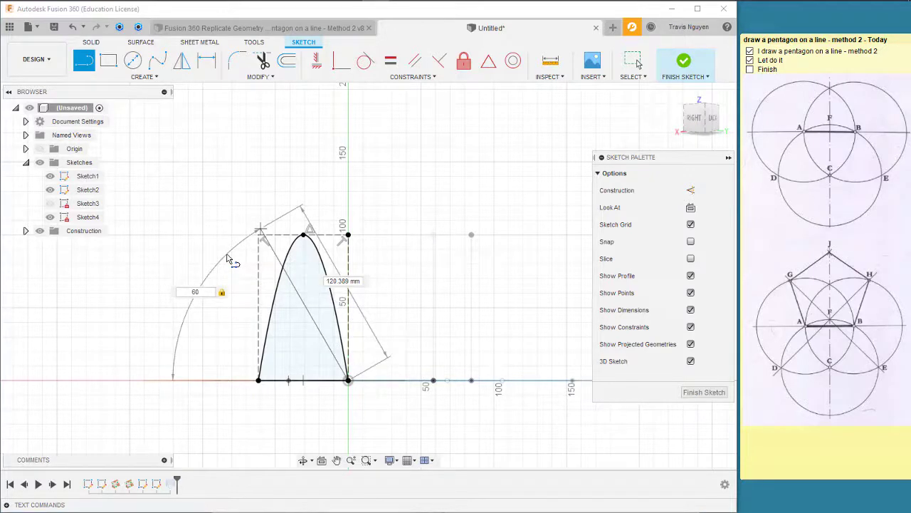
key("Return")
key("Escape")
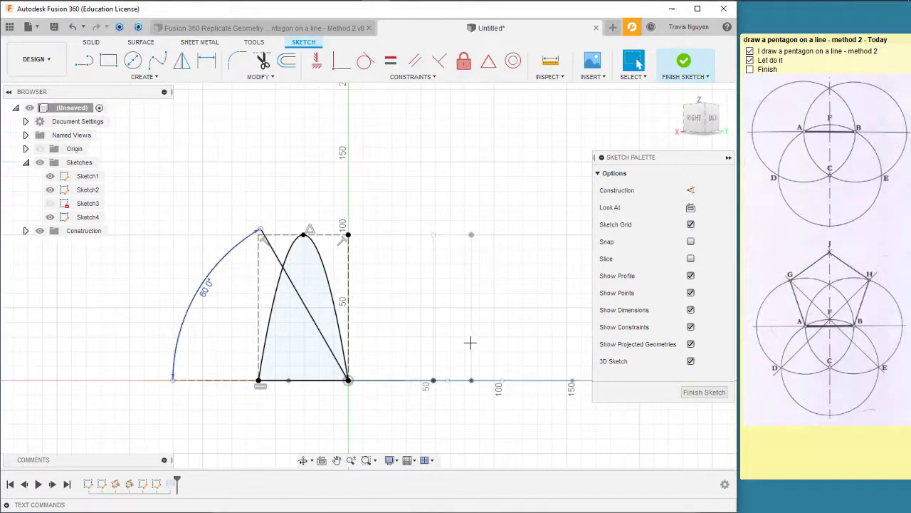
Trim the 60° line above the arch and the arch curve beyond the line.
key("t")
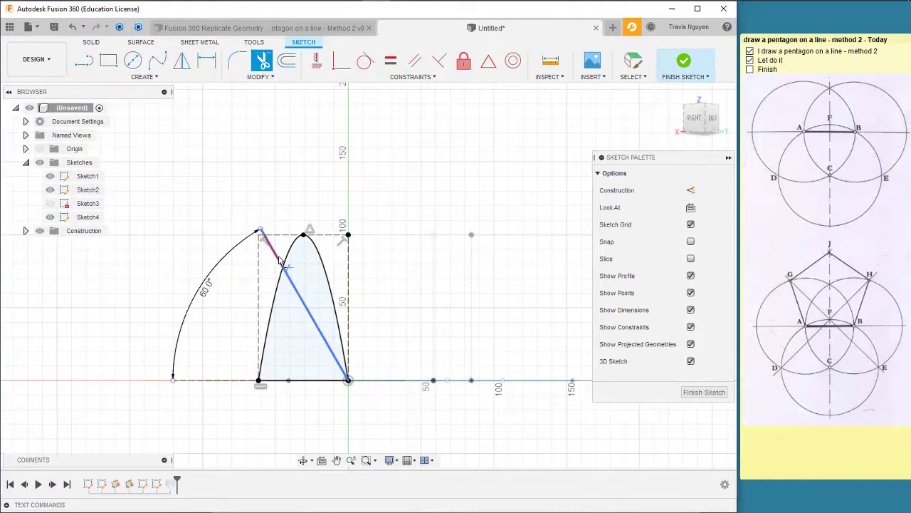
left_click(280, 261)
left_click(274, 318)
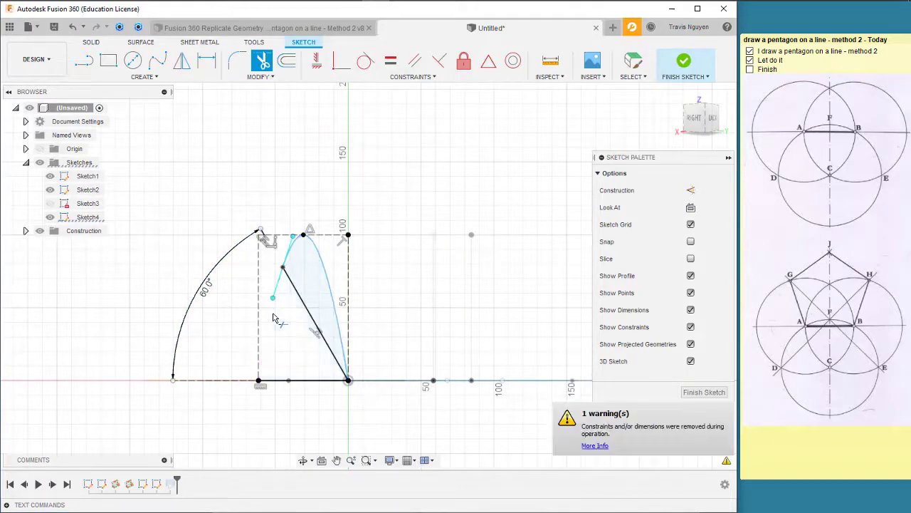
left_click(637, 63)
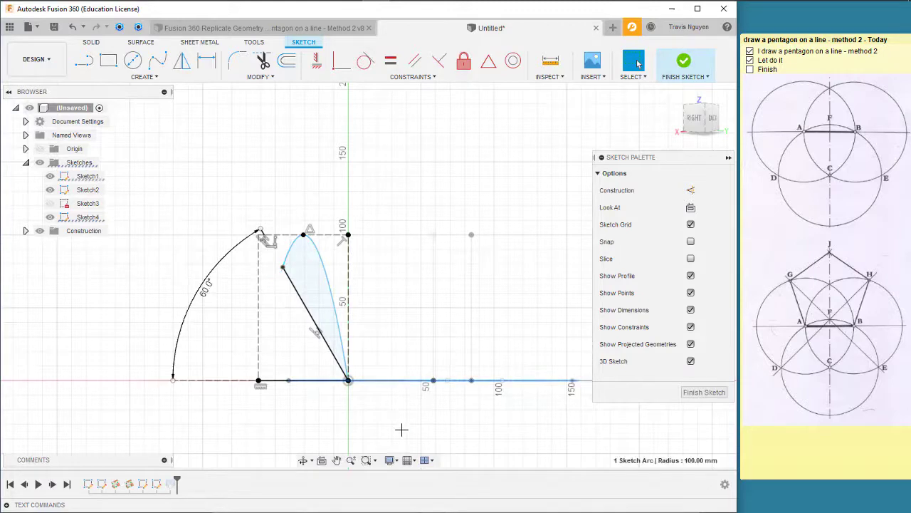
Inspect the resulting 60° arc and the base line's length.
middle_click_drag(401, 430, 321, 385, "shift")
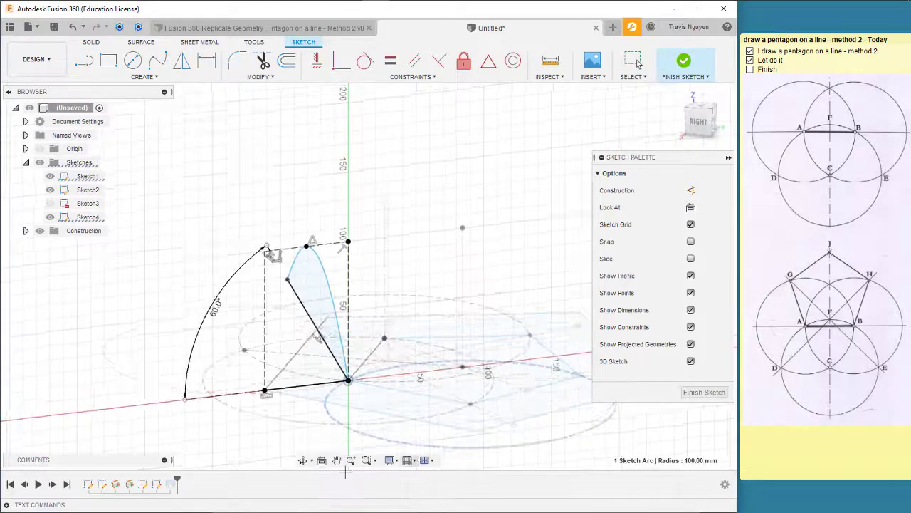
left_click(320, 385)
scroll(316, 413, "up", 5)
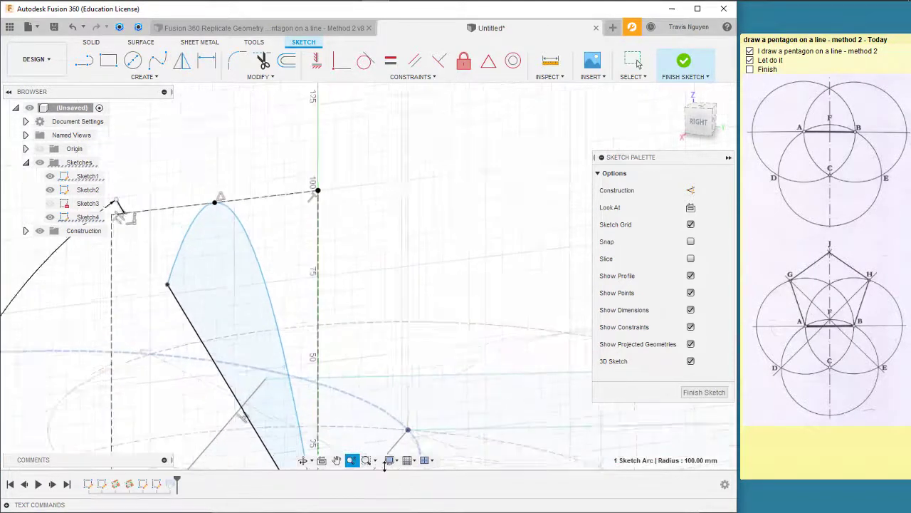
scroll(496, 240, "up", 3)
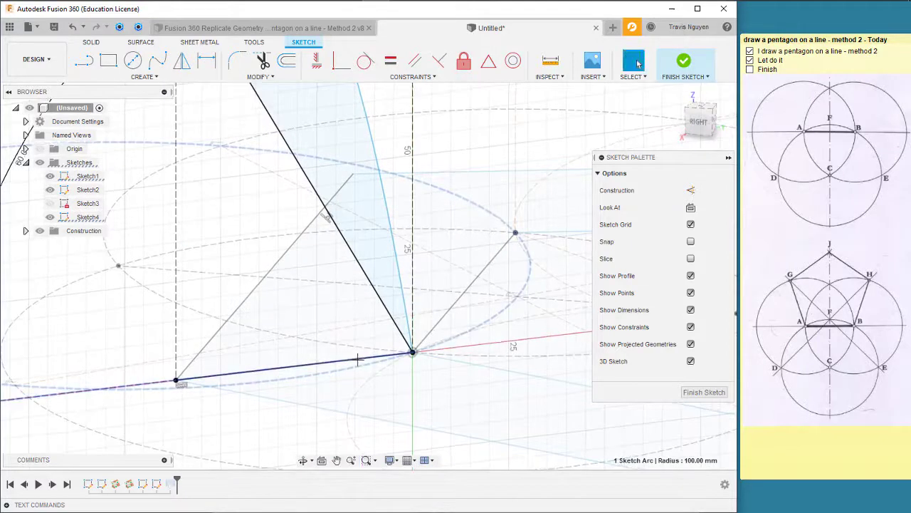
left_click(280, 373)
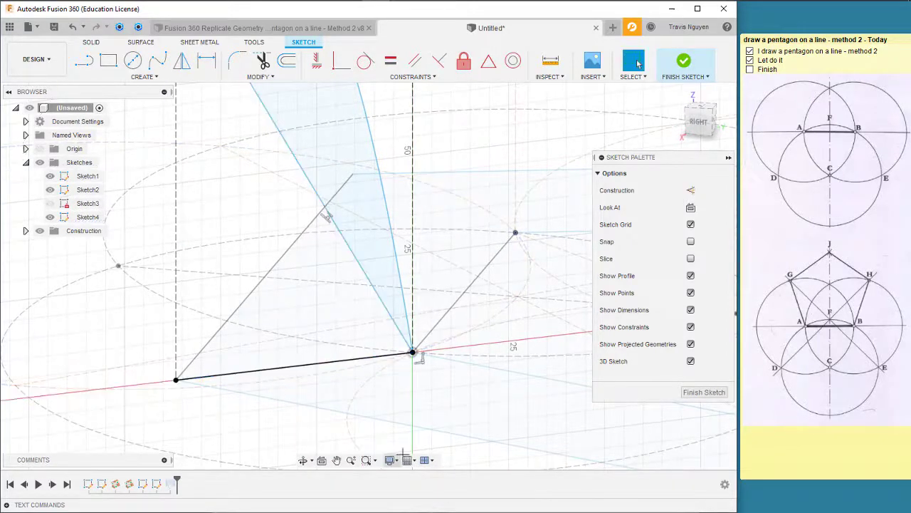
left_click(353, 359)
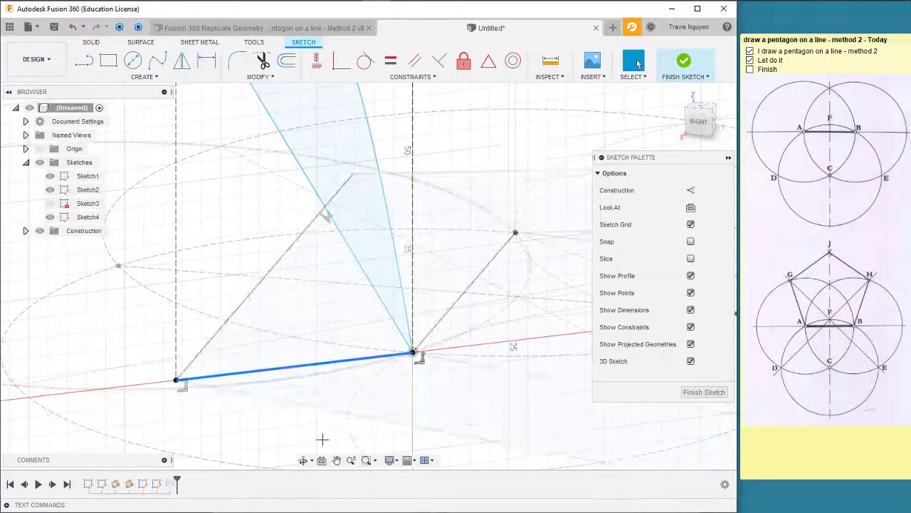
left_click(297, 459)
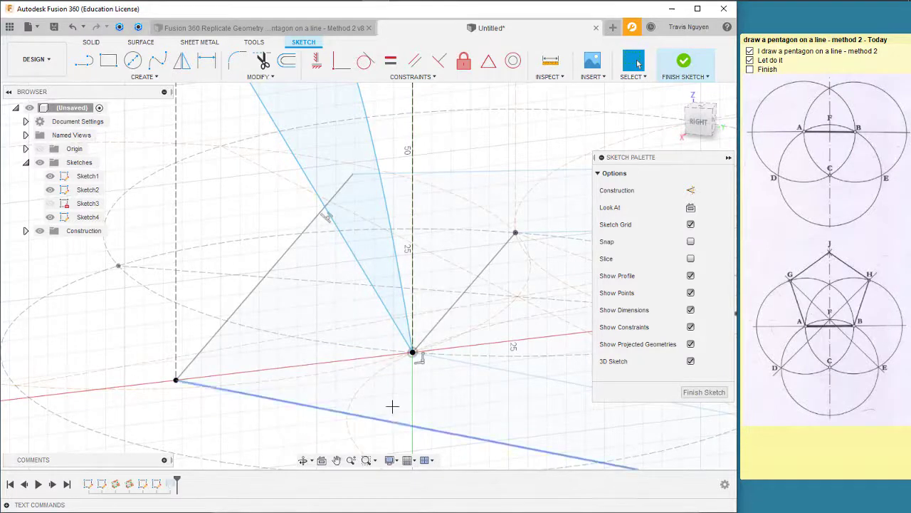
middle_click_drag(392, 403, 358, 379, "shift")
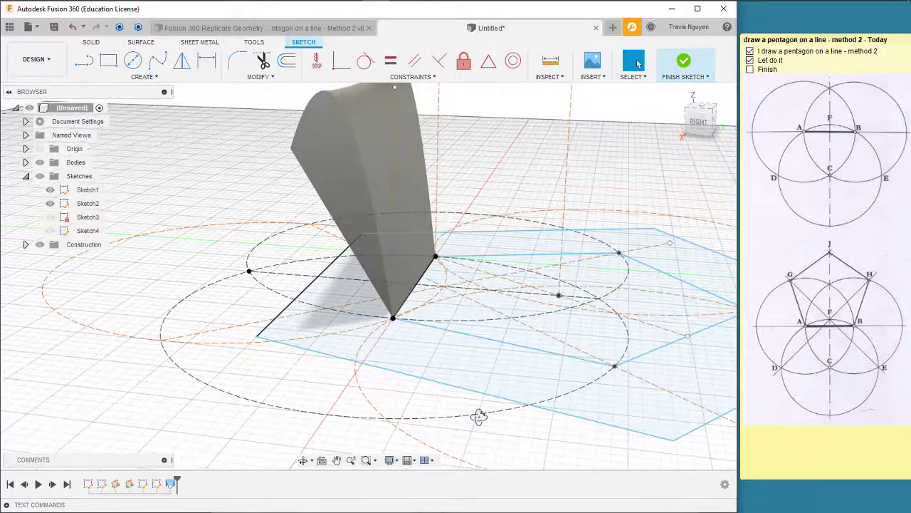
Review the loft regenerated to the trimmed arch, then select Sketch3 in the history.
middle_click_drag(478, 417, 513, 416, "shift")
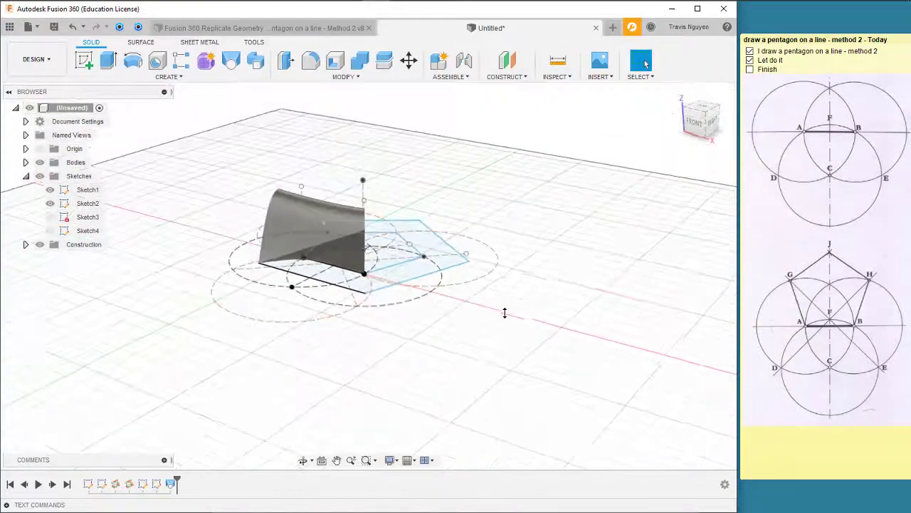
scroll(504, 314, "up", 5)
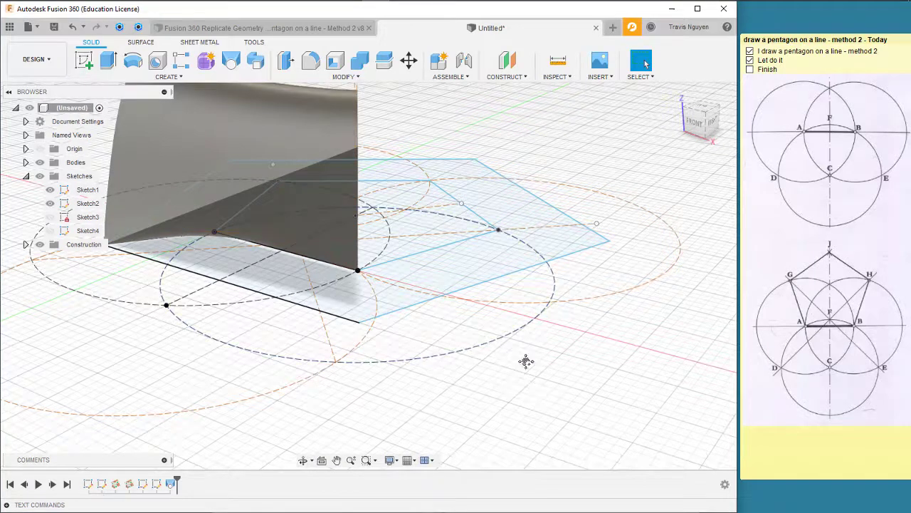
middle_click_drag(525, 361, 620, 378)
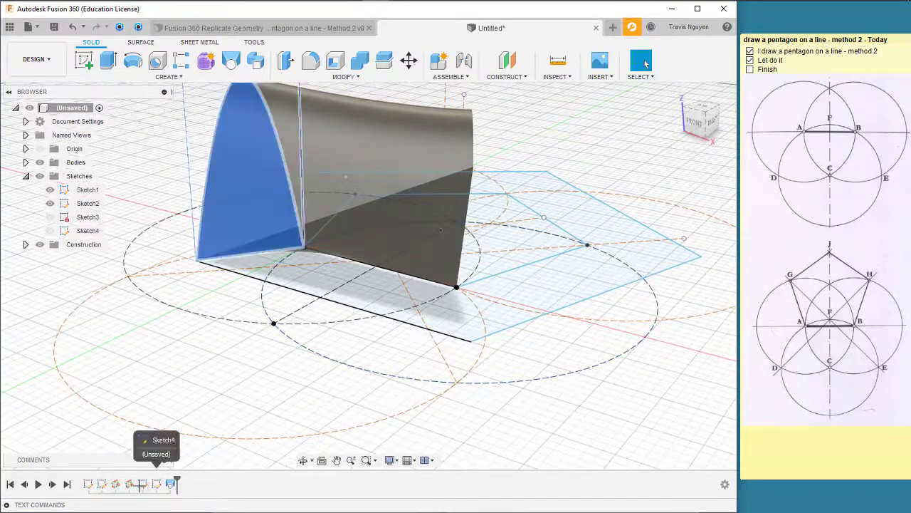
left_click(143, 484)
Reopen Sketch3 and draw a line from the sketch origin at 60 degrees.
right_click(142, 483)
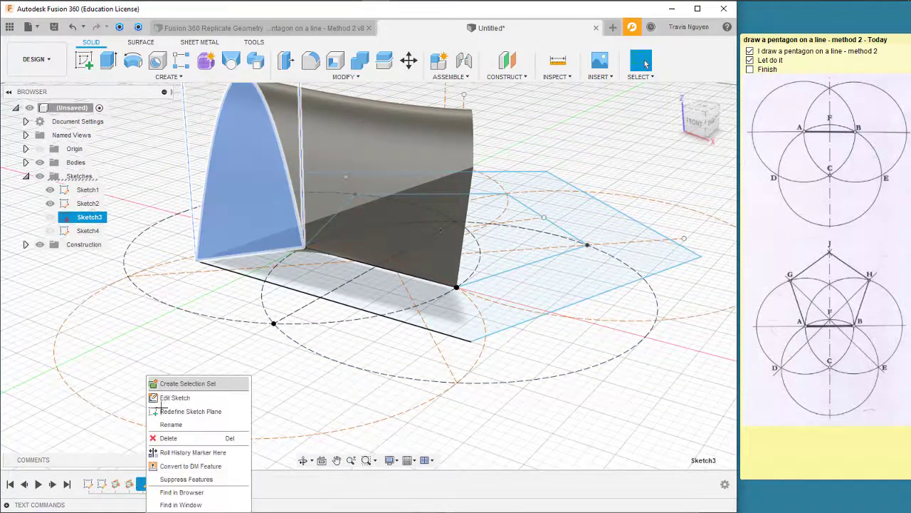
left_click(171, 395)
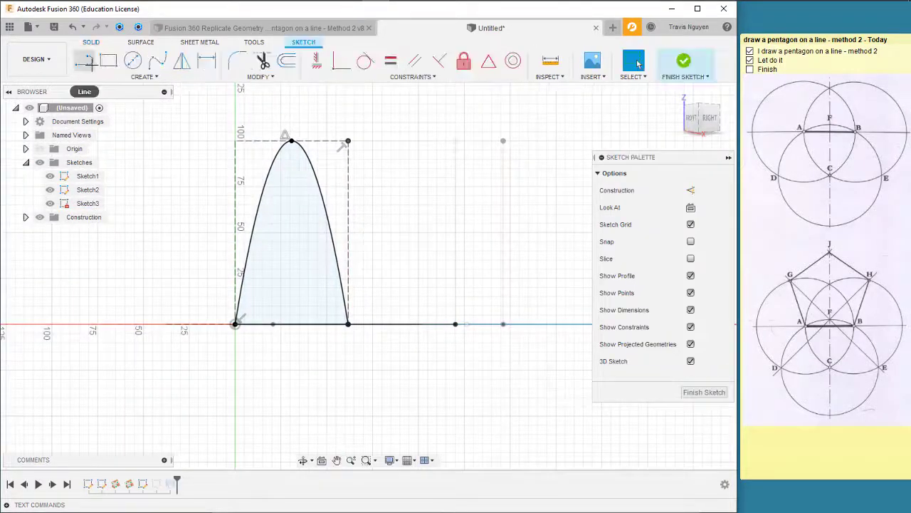
key("l")
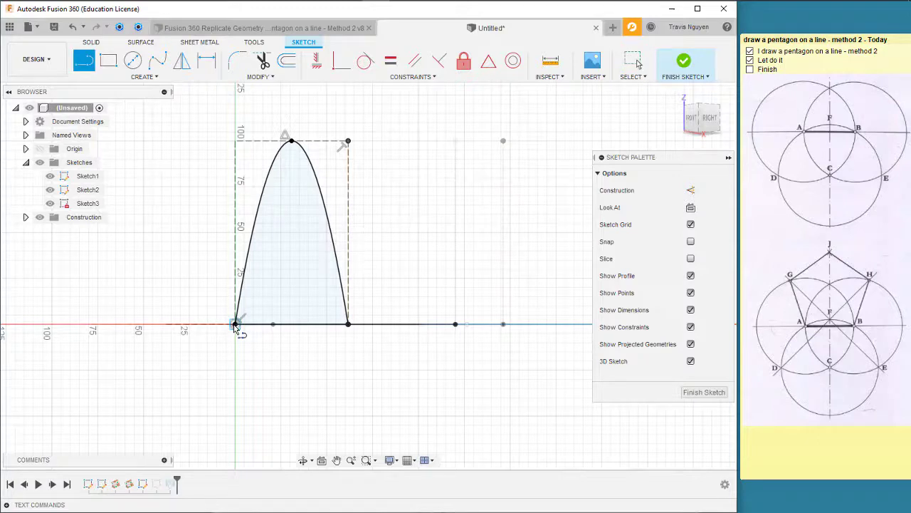
left_click(237, 325)
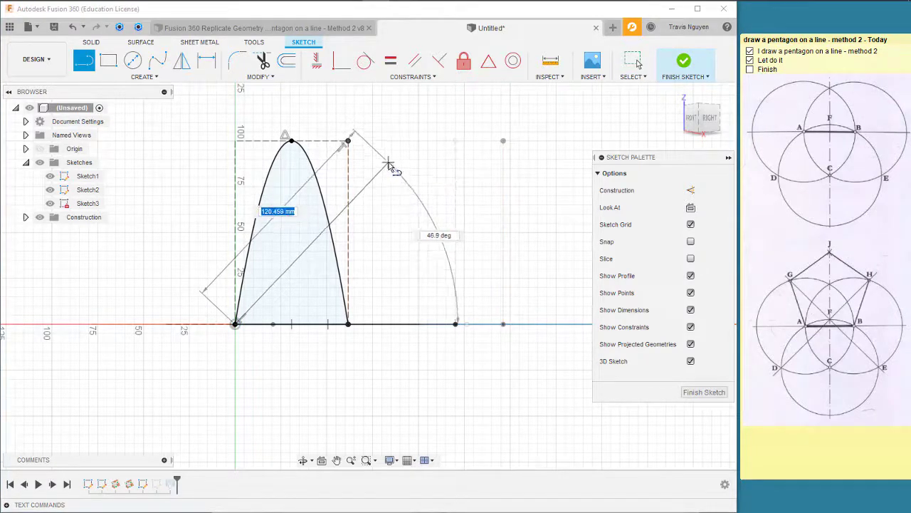
key("Tab")
type("60")
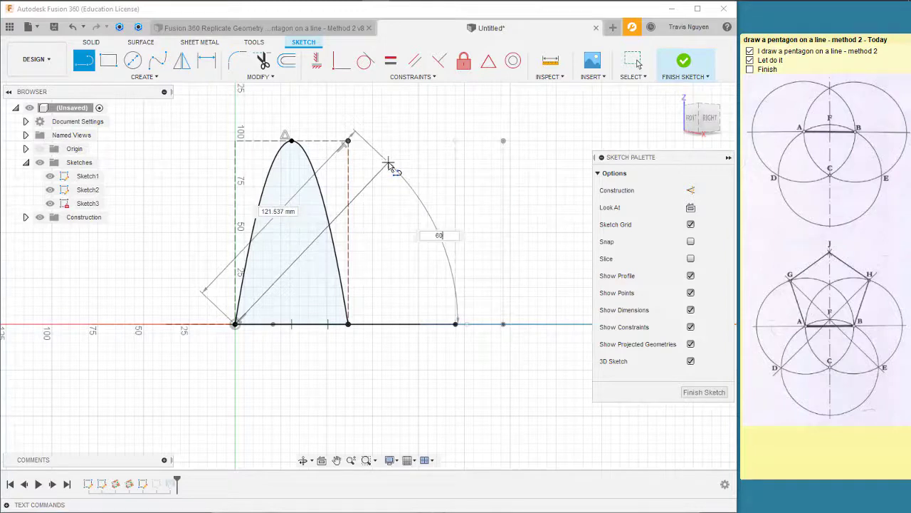
key("Return")
key("Escape")
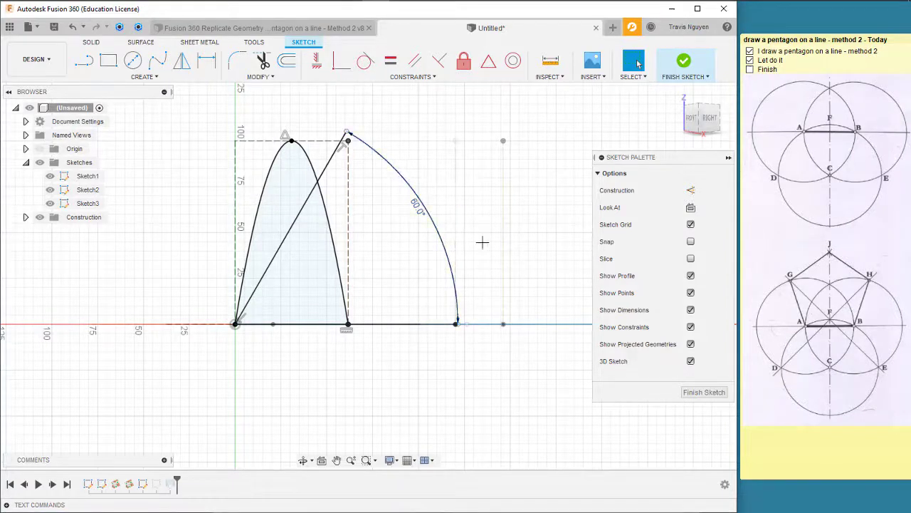
Trim the diagonal line above the arch and the extra right-hand arc from the profile.
key("t")
left_click(326, 173)
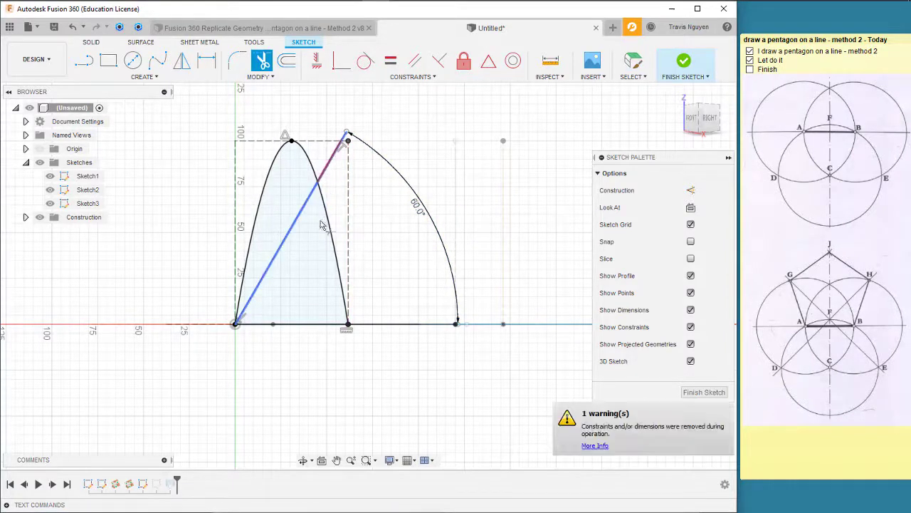
scroll(353, 235, "up", 5)
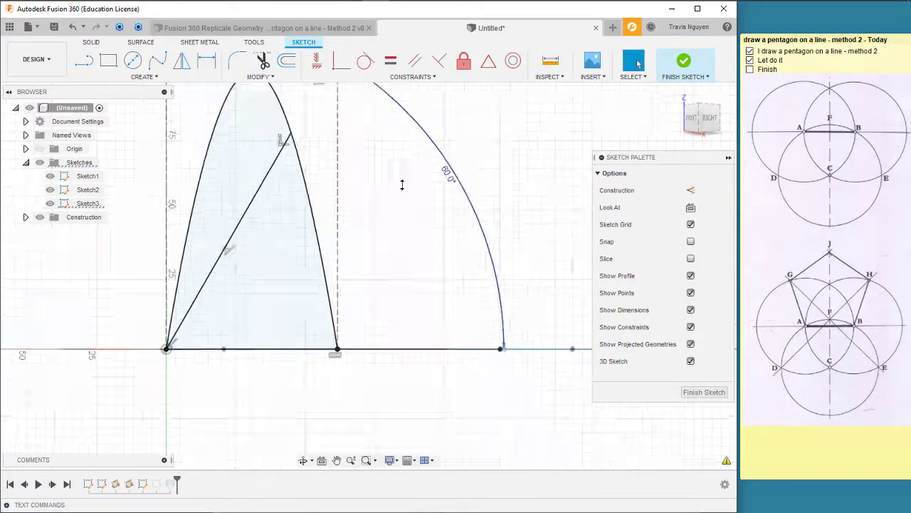
scroll(531, 461, "down", 3)
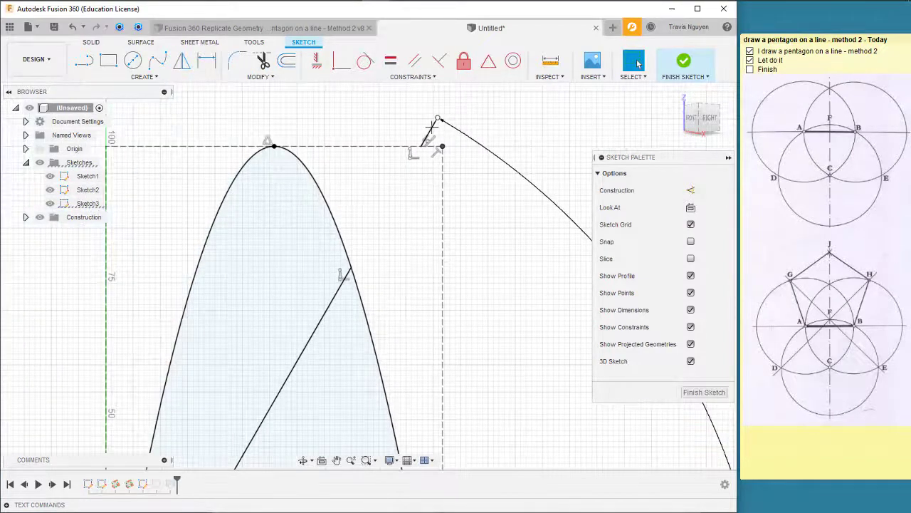
left_click(474, 291)
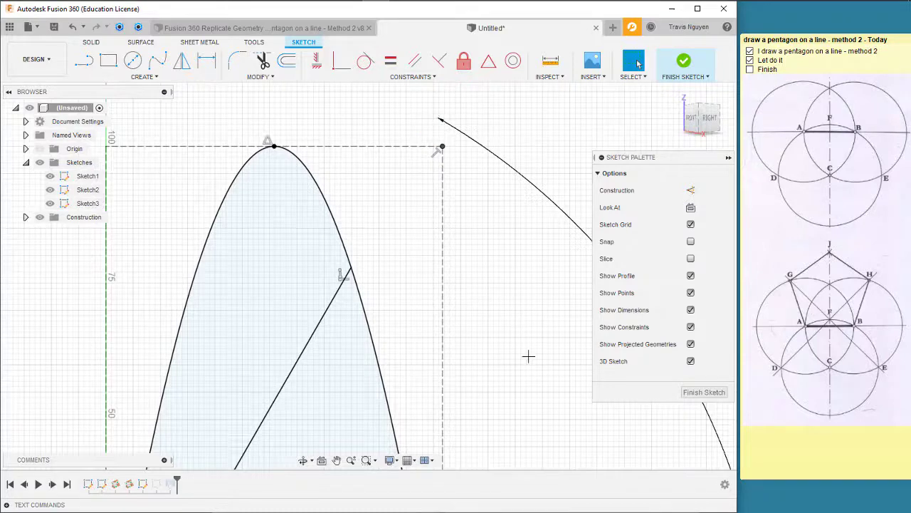
scroll(527, 356, "down", 2)
scroll(484, 254, "down", 3)
middle_click_drag(488, 278, 494, 274)
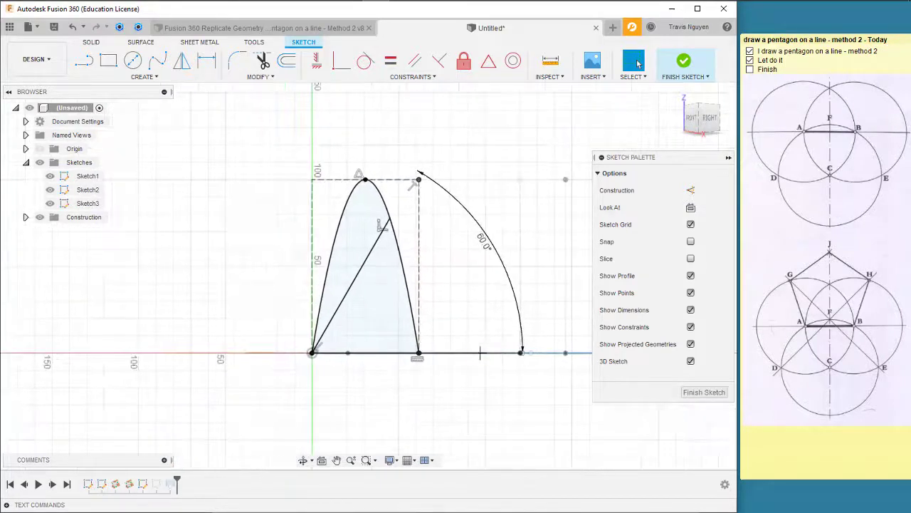
key("t")
left_click(408, 273)
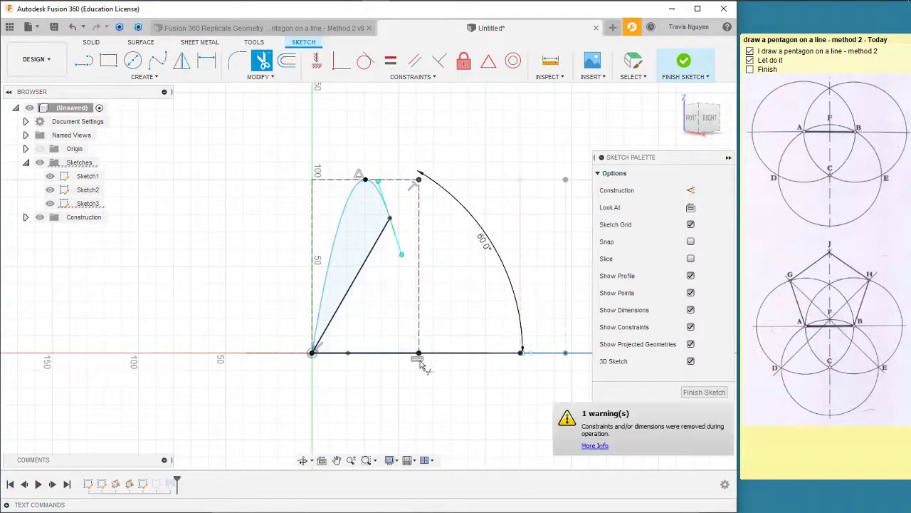
key("Escape")
mouse_move(427, 401)
middle_mouse_down("shift")
mouse_move(437, 421)
mouse_move(463, 427)
middle_mouse_up("shift")
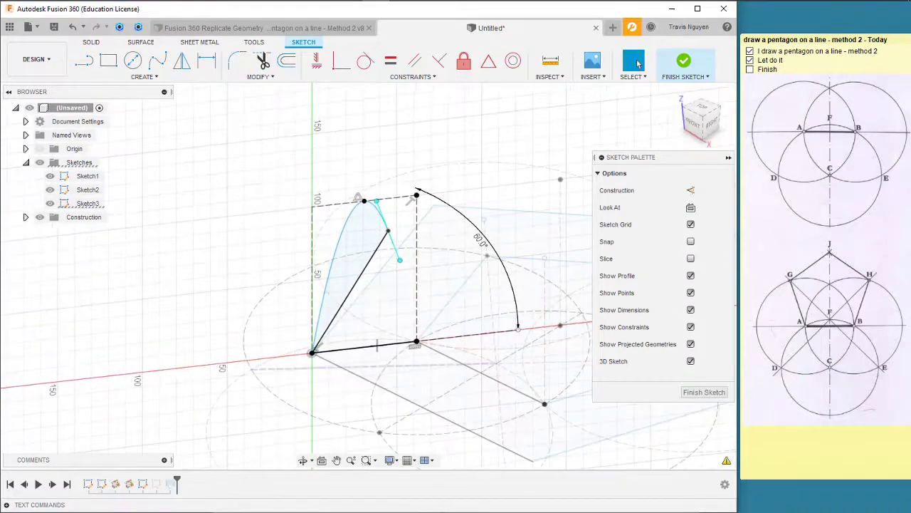
Adjust the profile's base line, undo the change, and finish Sketch3.
left_click(356, 345)
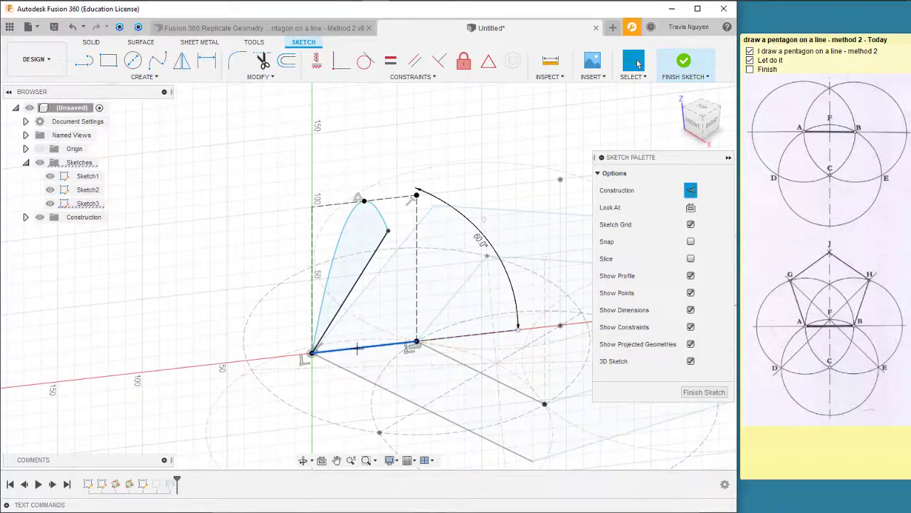
key("Escape")
left_click(383, 349)
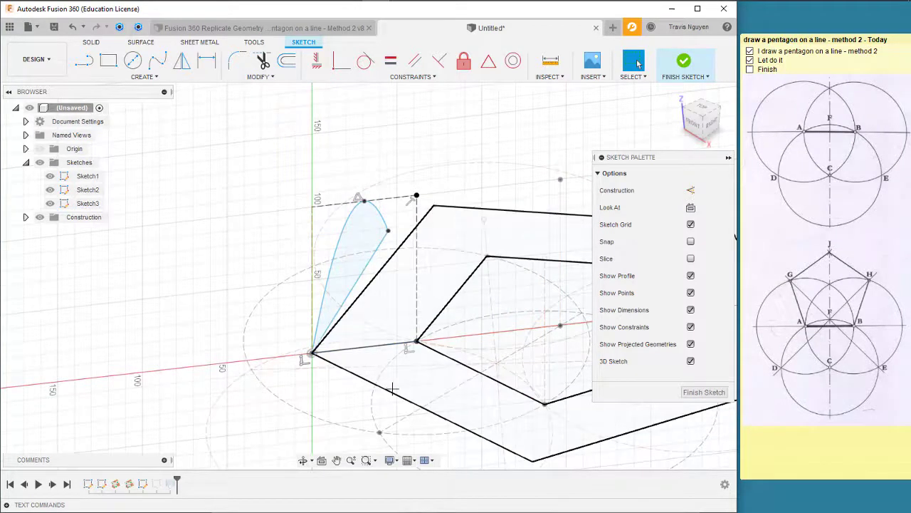
key("ctrl+z")
left_click(377, 354)
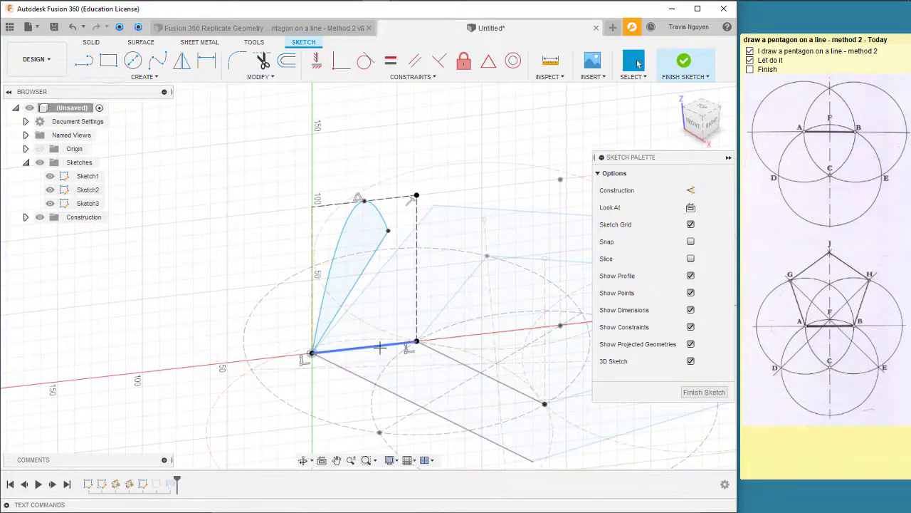
key("Escape")
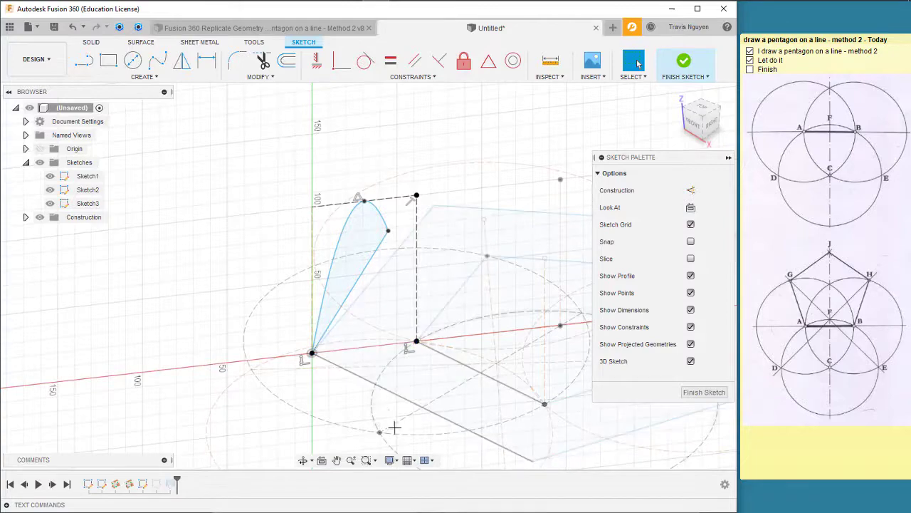
scroll(368, 376, "down", 3)
left_click(683, 61)
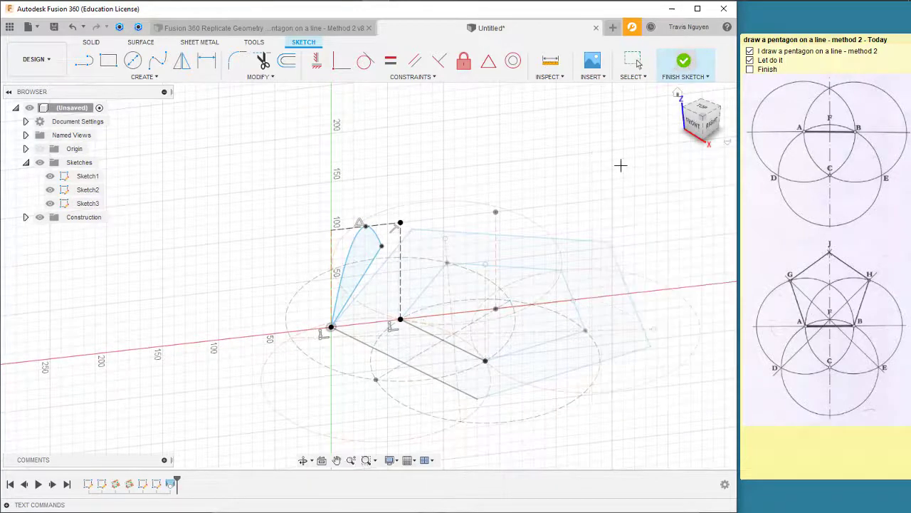
mouse_move(498, 370)
middle_mouse_down("shift")
mouse_move(521, 384)
mouse_move(619, 366)
mouse_move(590, 369)
mouse_move(550, 352)
middle_mouse_up("shift")
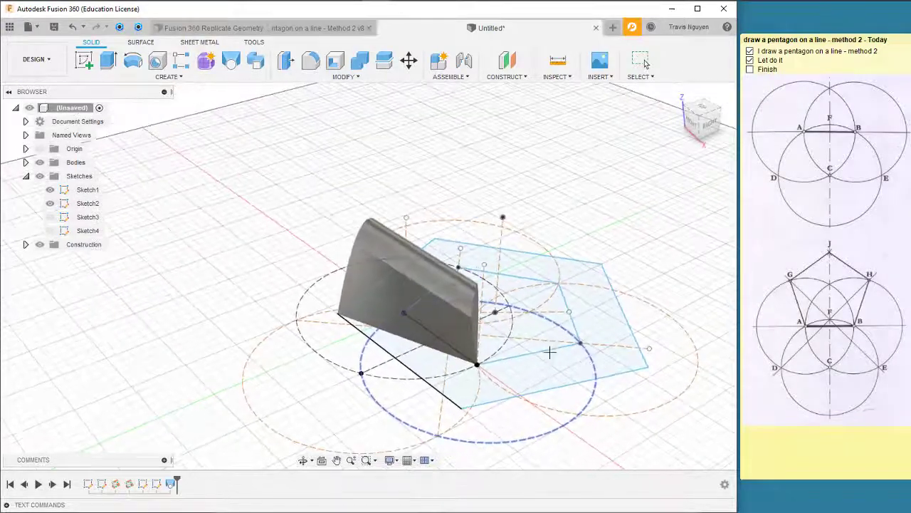
Circular-pattern Body1 as bodies, 5 copies around the vertical sketch line.
left_click(114, 77)
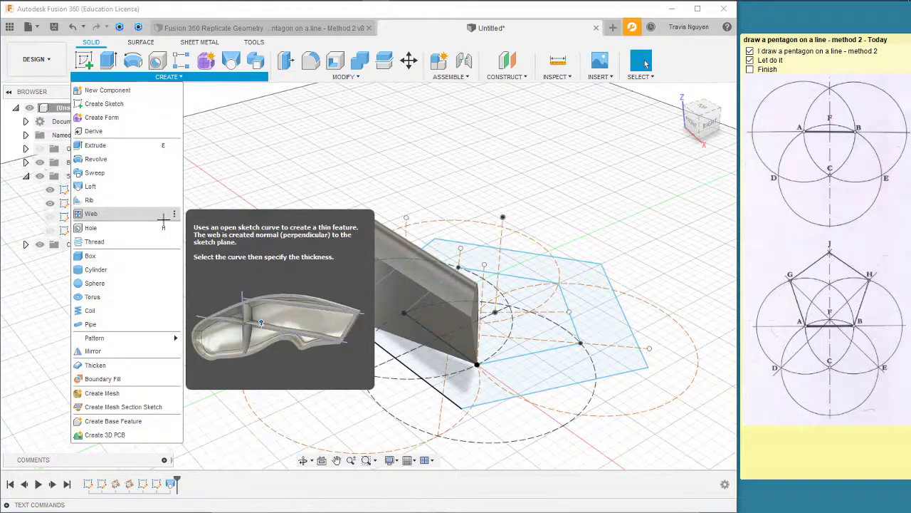
mouse_move(94, 338)
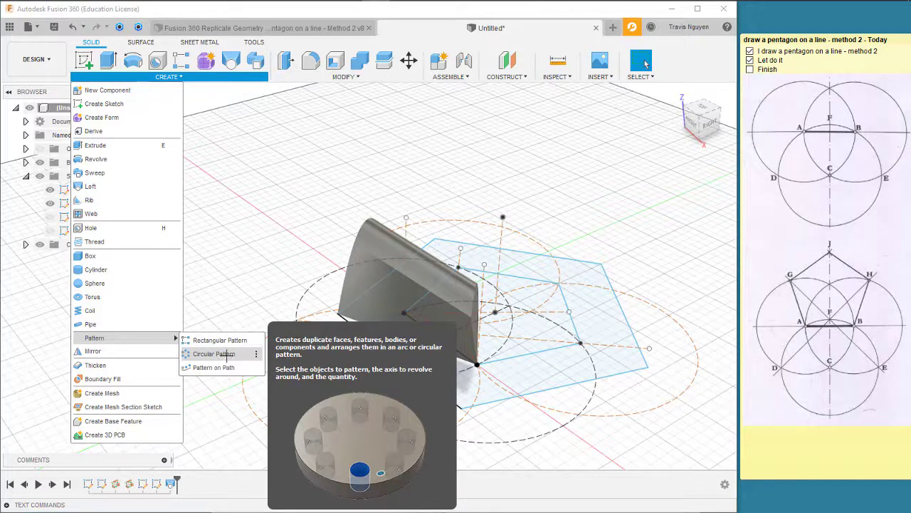
left_click(213, 354)
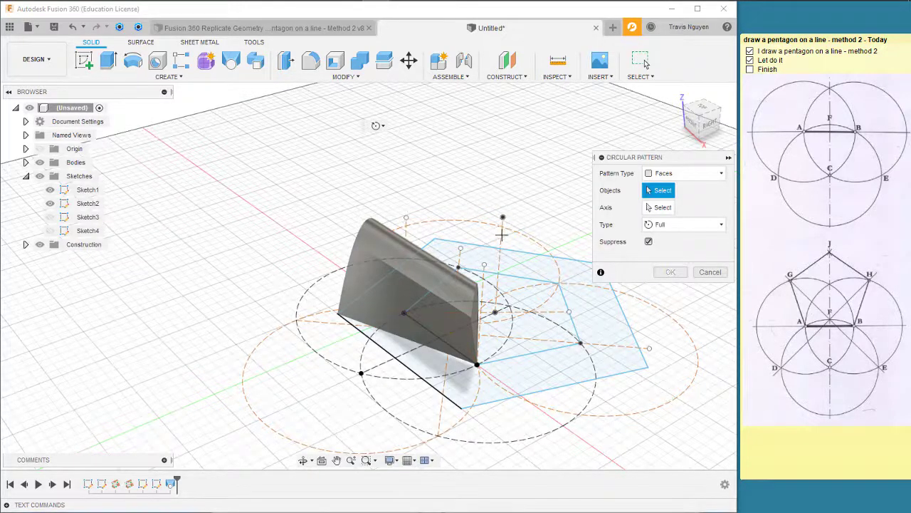
left_click(673, 173)
left_click(677, 203)
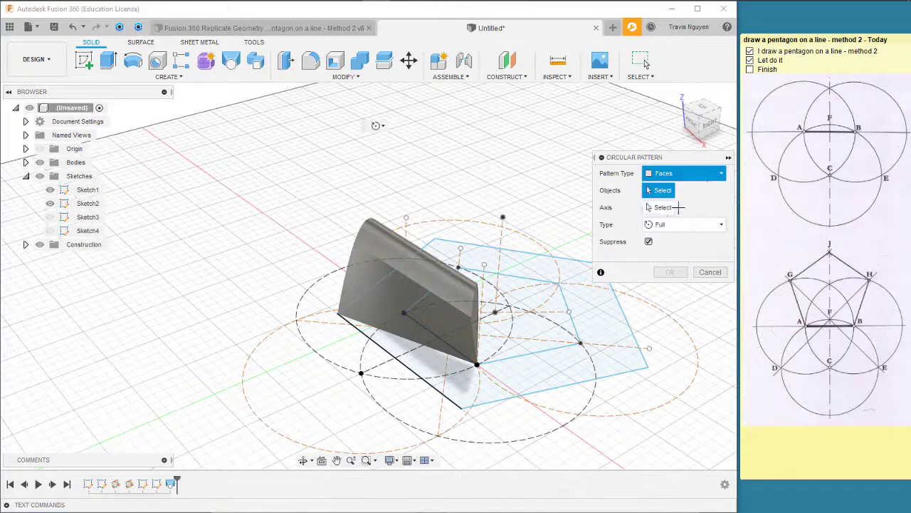
left_click(25, 163)
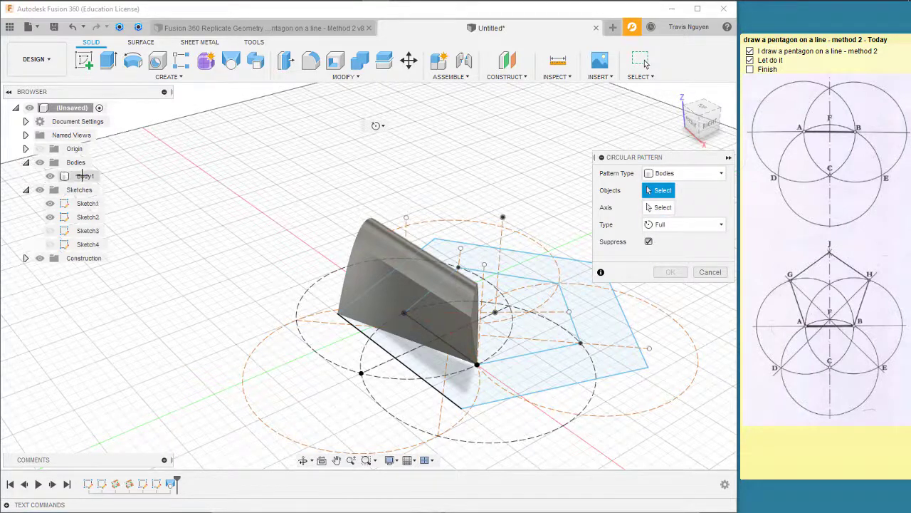
left_click(86, 176)
left_click(668, 206)
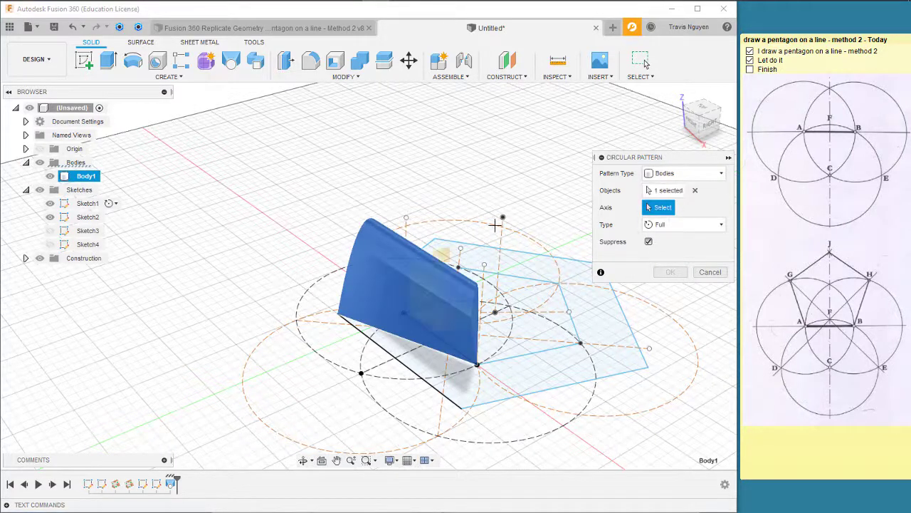
left_click(495, 344)
type("5")
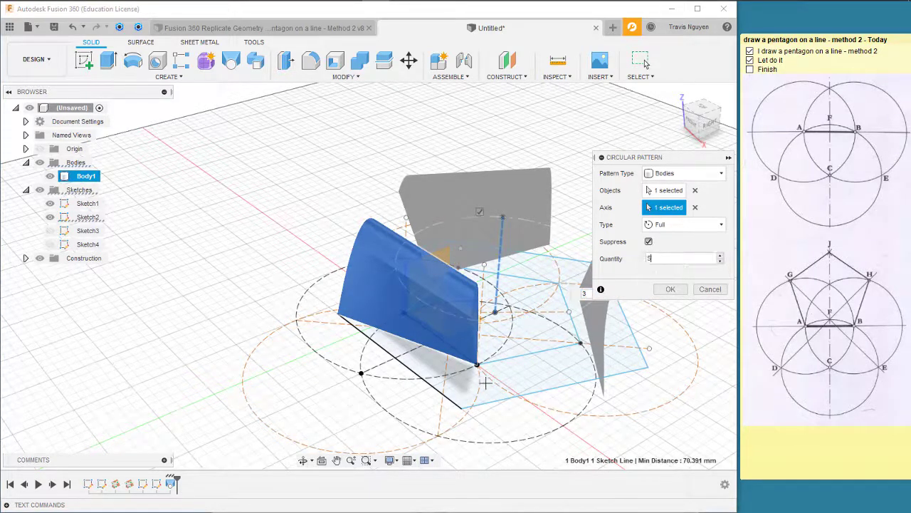
left_click(670, 289)
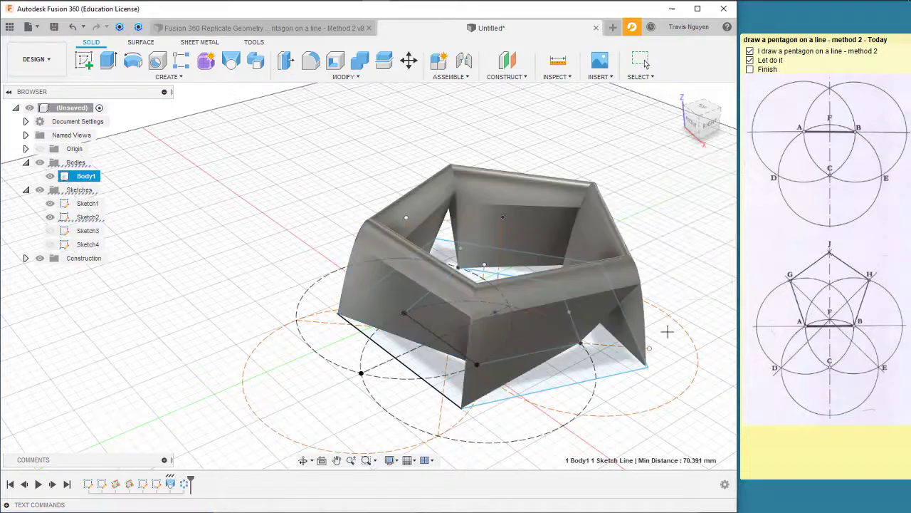
mouse_move(549, 432)
middle_mouse_down("shift")
mouse_move(580, 401)
mouse_move(546, 408)
mouse_move(597, 401)
mouse_move(580, 400)
middle_mouse_up("shift")
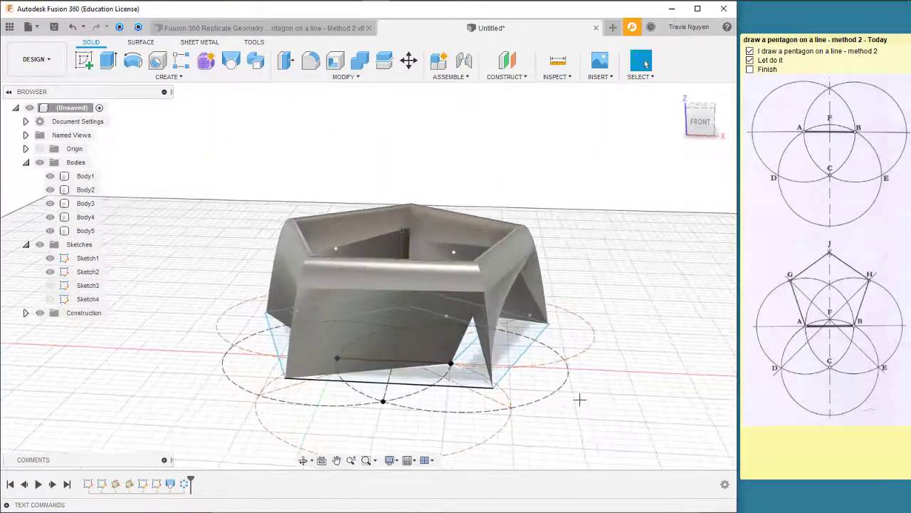
Hide the Sketches folder so only the five roof bodies show, then open the workspace list.
left_click(50, 272)
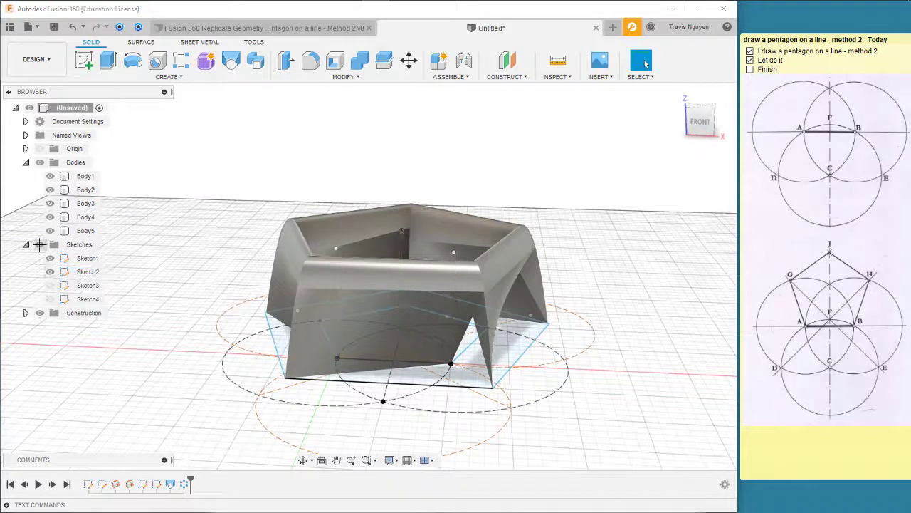
left_click(40, 244)
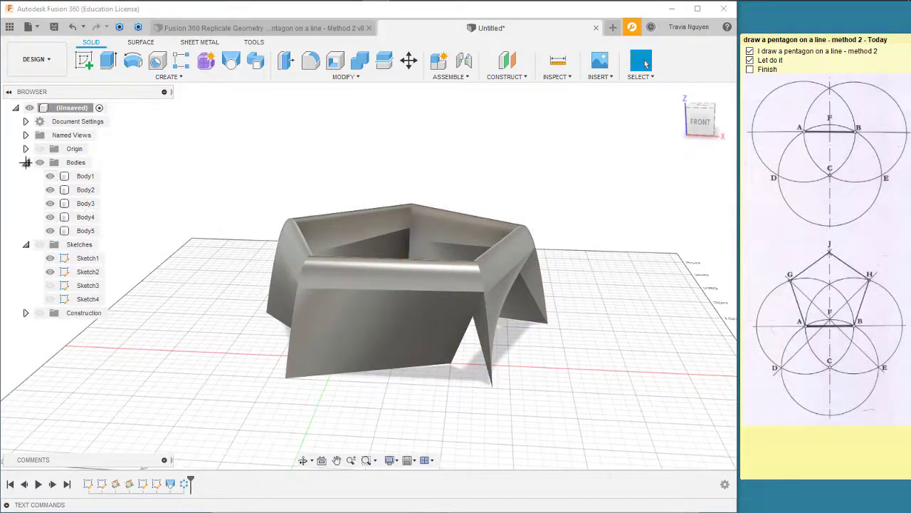
left_click(35, 59)
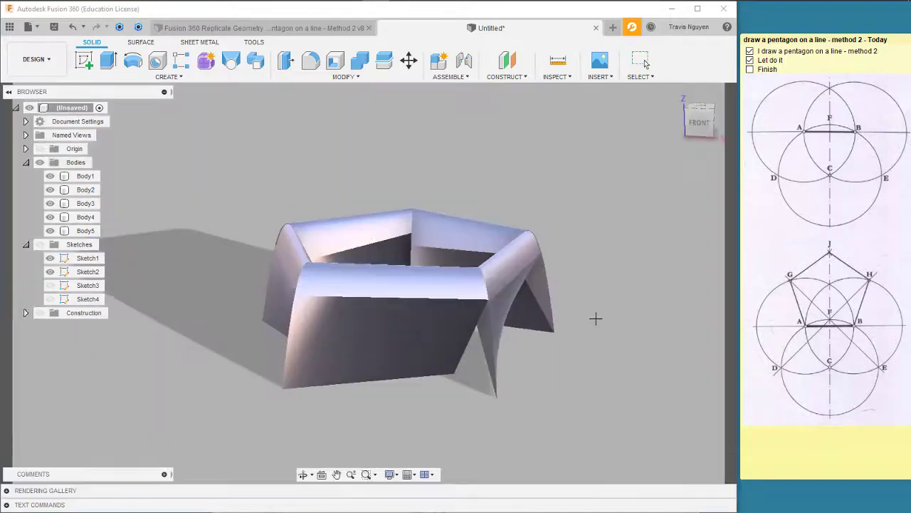
Switch to the Render workspace, view the pavilion from above, and tick the checklist's Finish item.
mouse_move(596, 317)
middle_mouse_down("shift")
mouse_move(585, 325)
mouse_move(594, 372)
mouse_move(608, 389)
mouse_move(626, 380)
mouse_move(634, 397)
middle_mouse_up("shift")
scroll(634, 396, "up", 3)
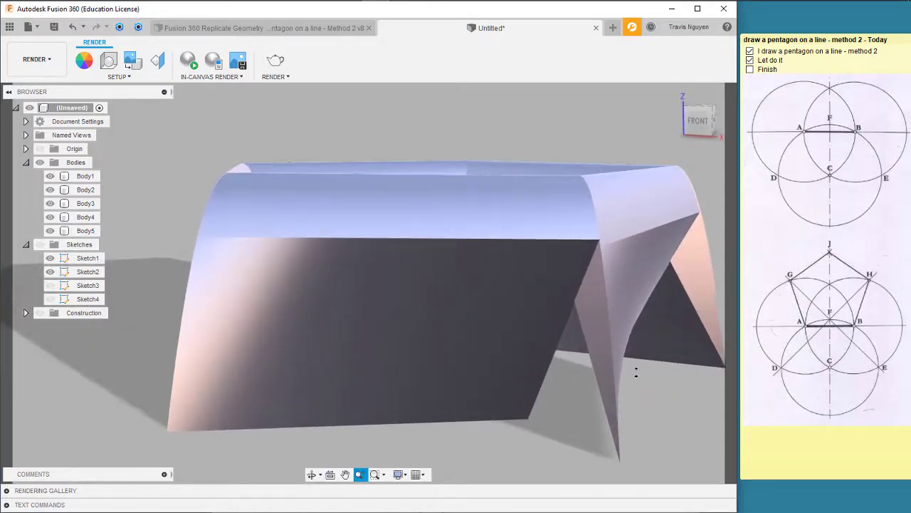
middle_click_drag(688, 344, 676, 363, "shift")
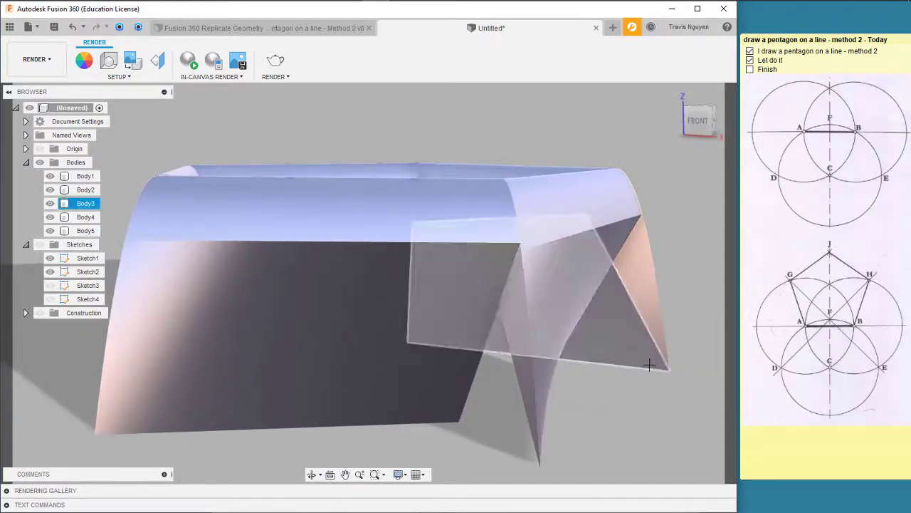
middle_click_drag(653, 418, 645, 390, "shift")
left_click_drag(645, 389, 650, 387)
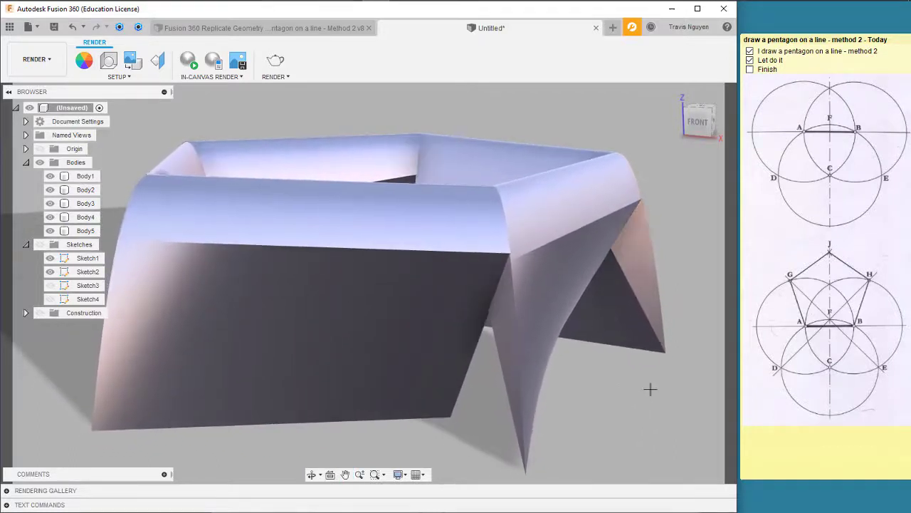
left_click(749, 75)
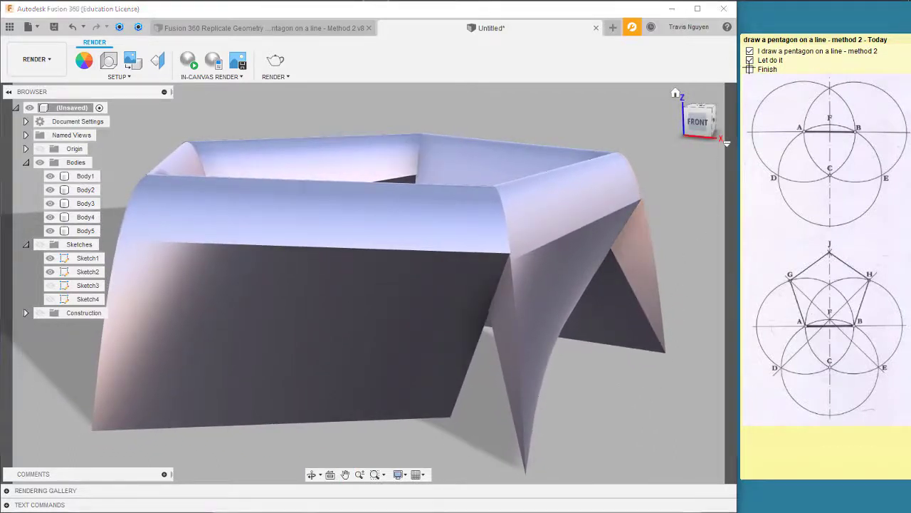
left_click(750, 70)
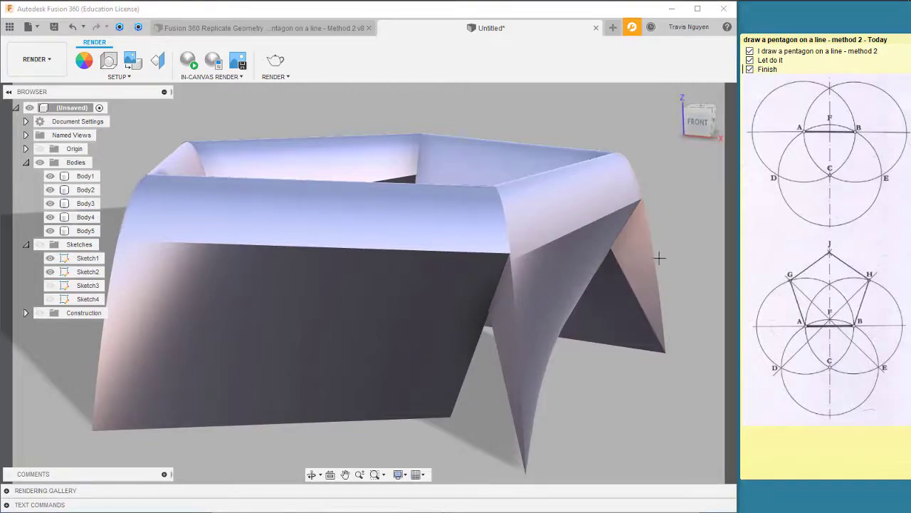